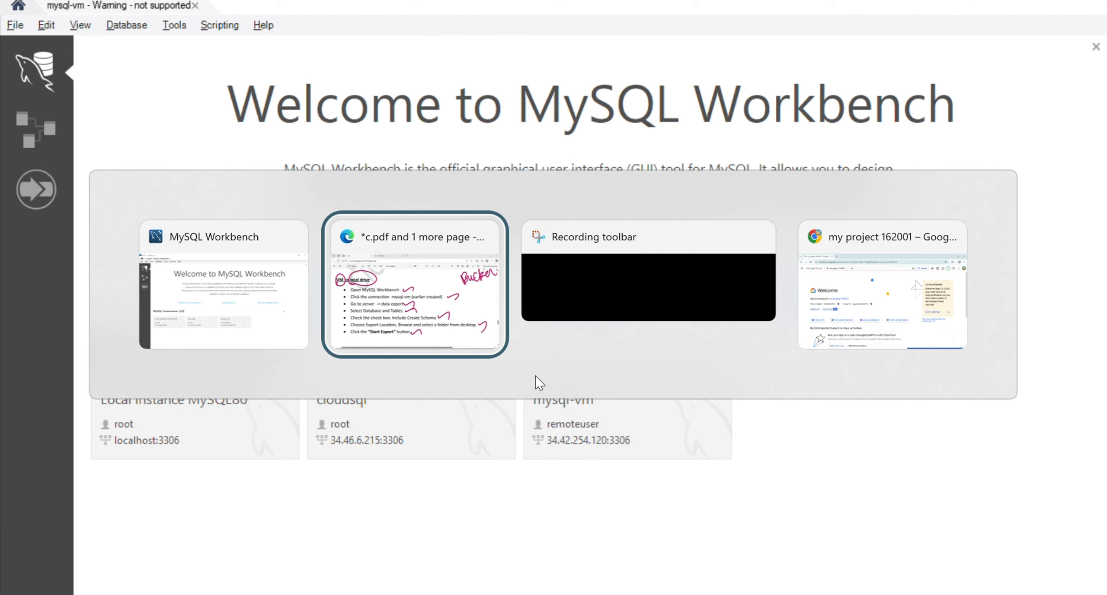
Open a second mysql-vm session in MySQL Workbench using the connection password, and close that duplicate session.
key(alt+Tab)
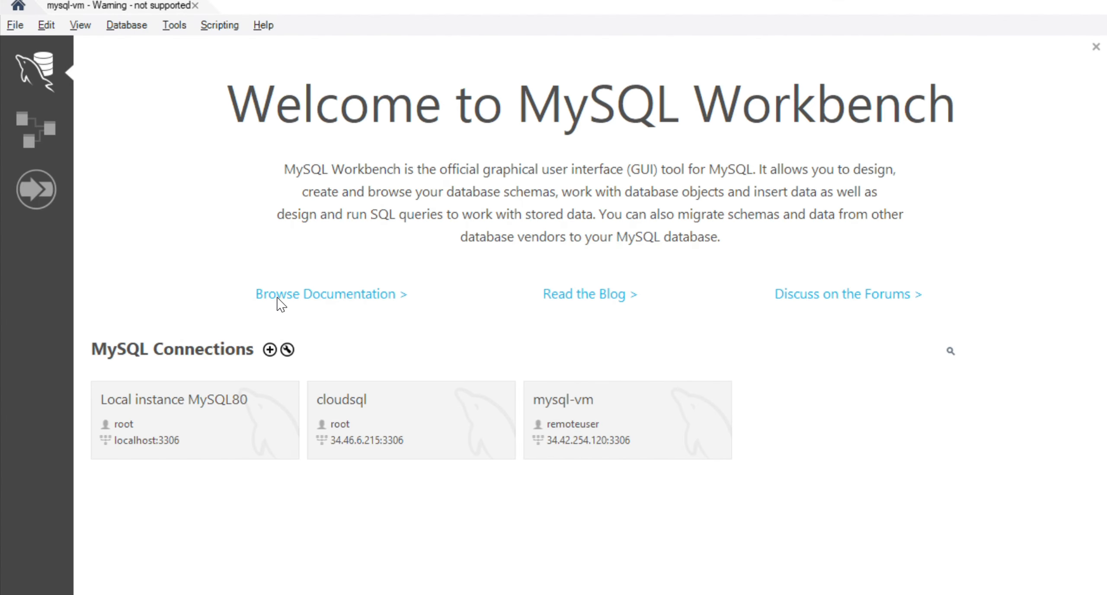
click(661, 416)
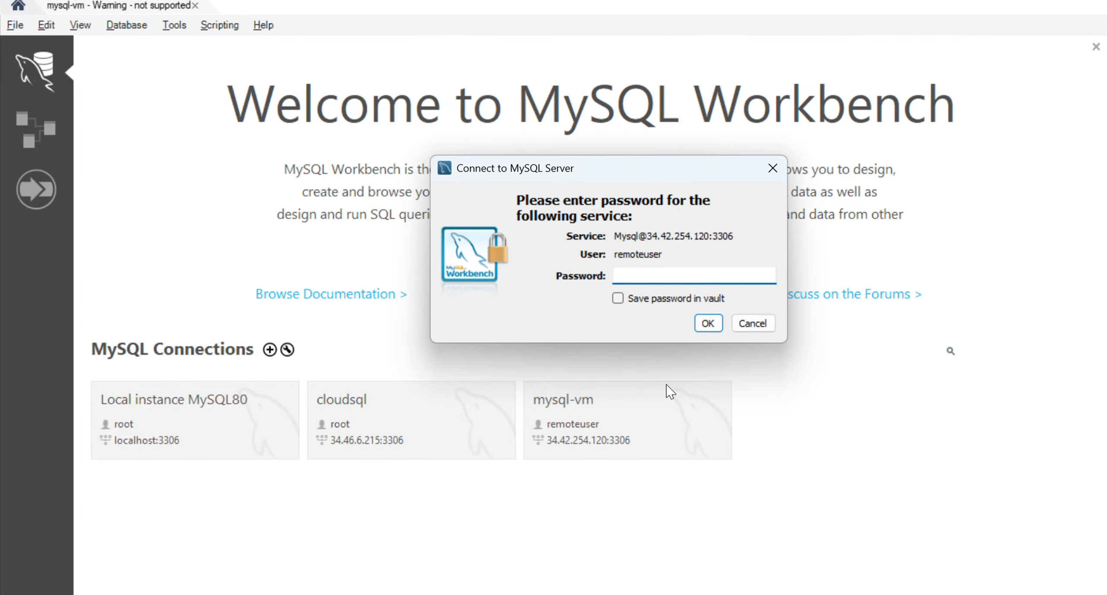
text(*********)
key(Return)
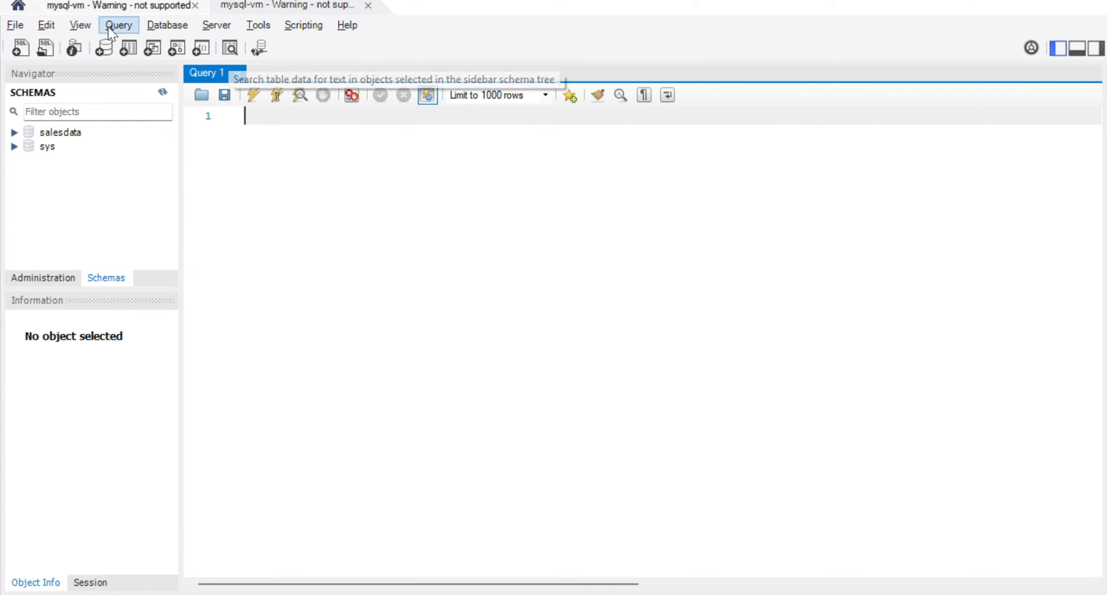
click(370, 7)
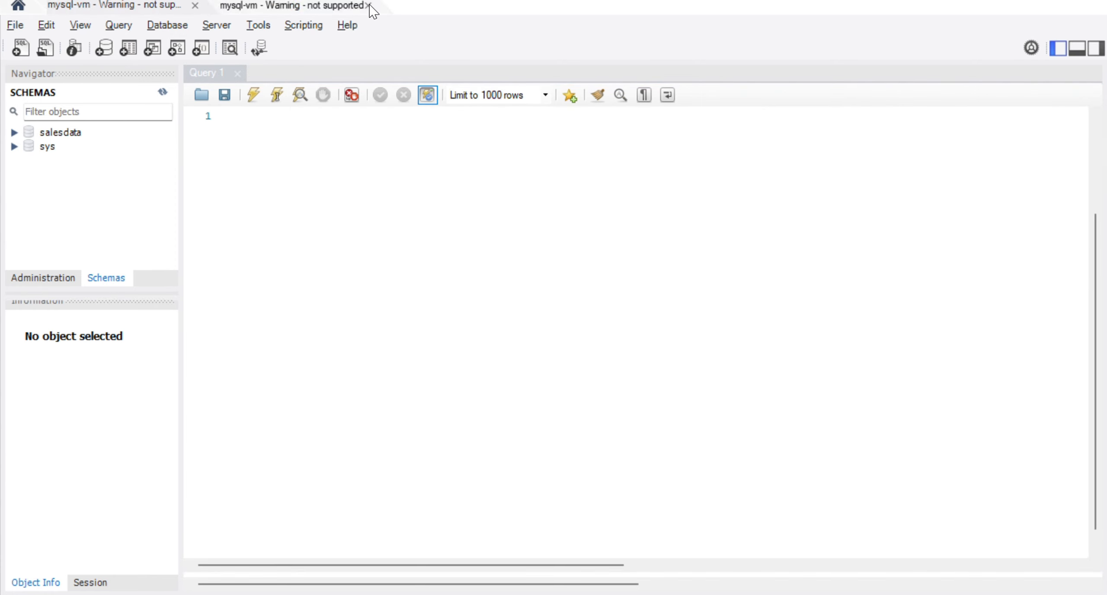
click(369, 6)
Examine the salesdata creation script from its first line in the mysql-vm session.
click(310, 157)
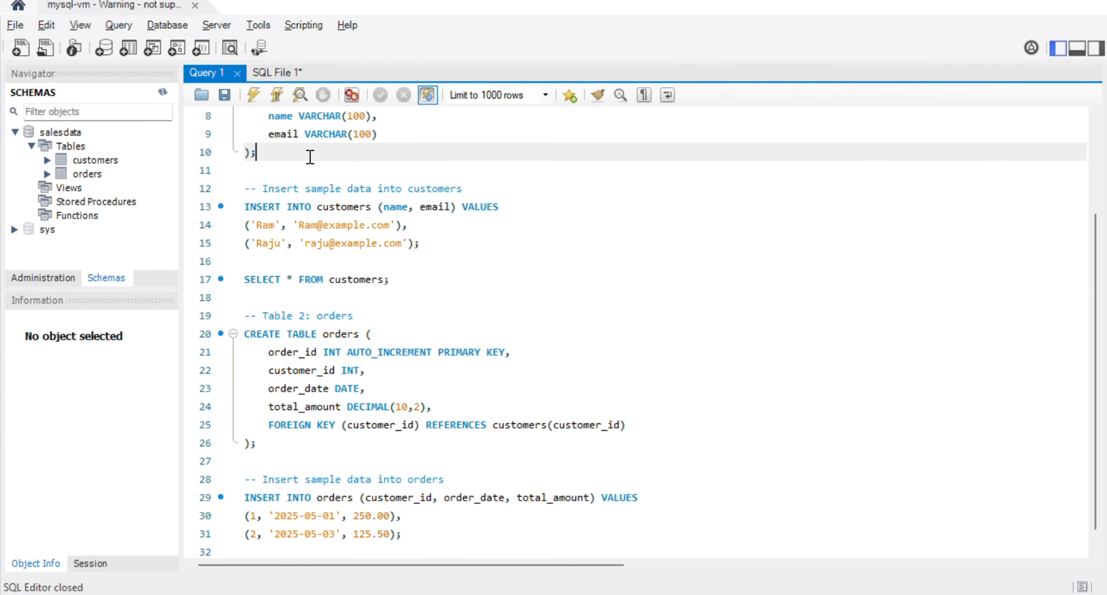
key(Up)
key(ctrl+Home)
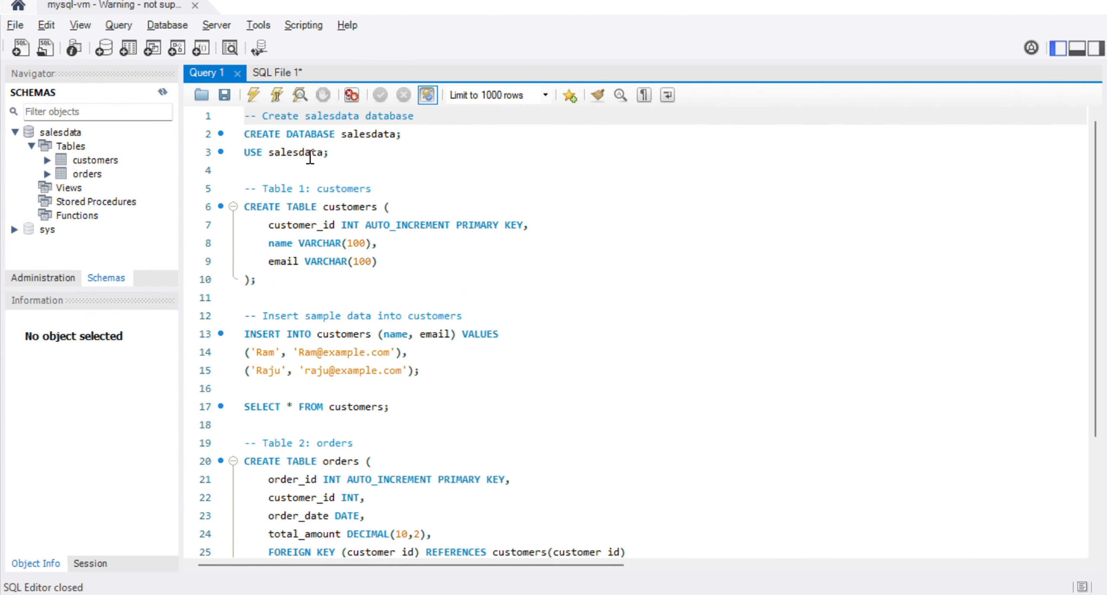
Open the cloudsql connection by entering the root account's password.
click(19, 6)
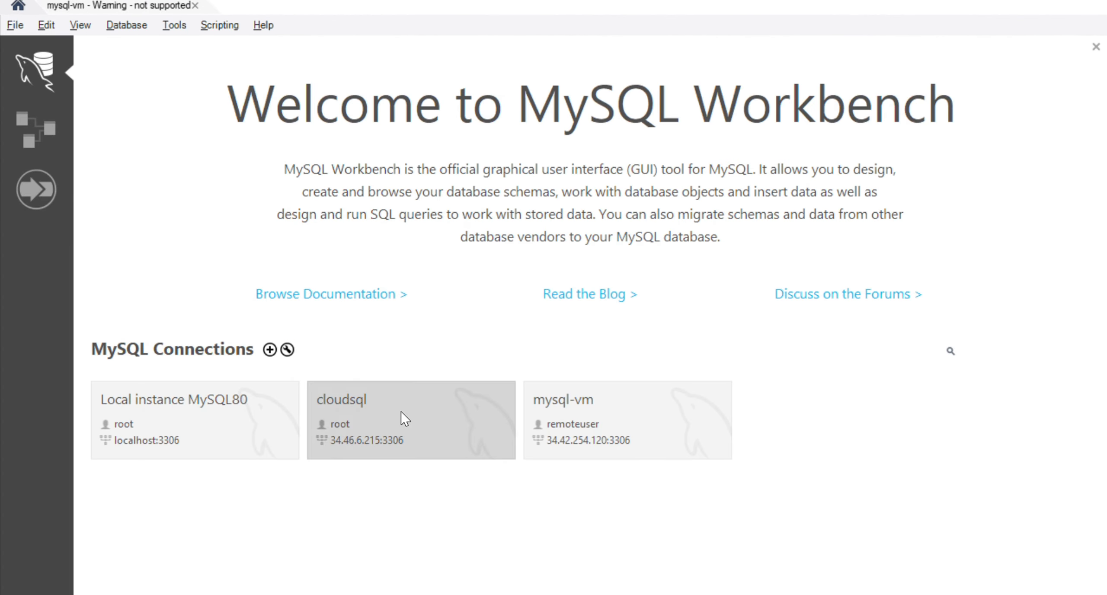
click(381, 443)
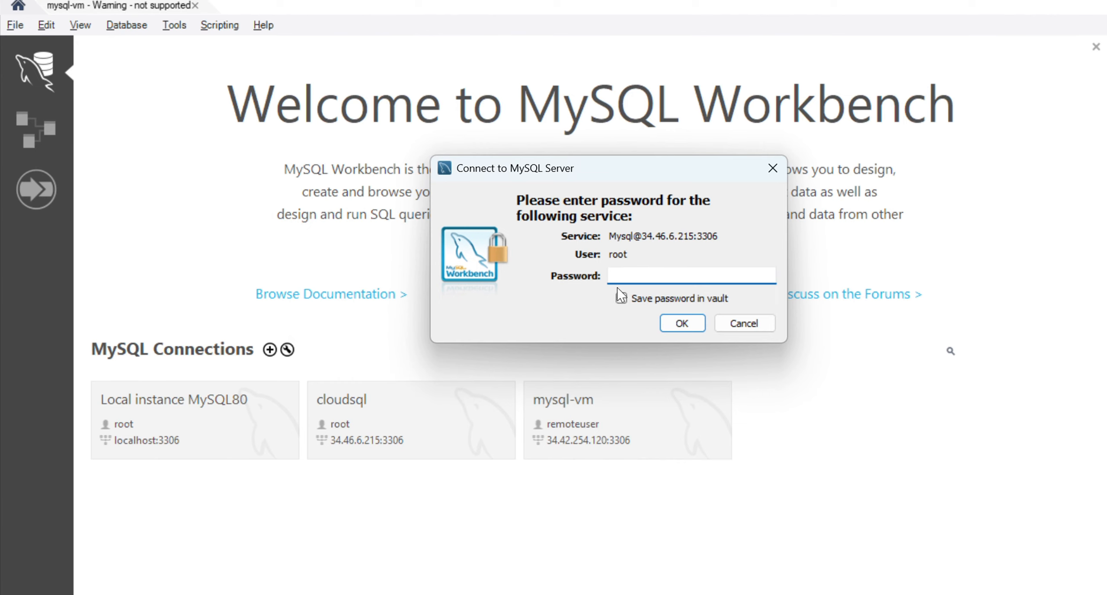
text(*****)
key(Return)
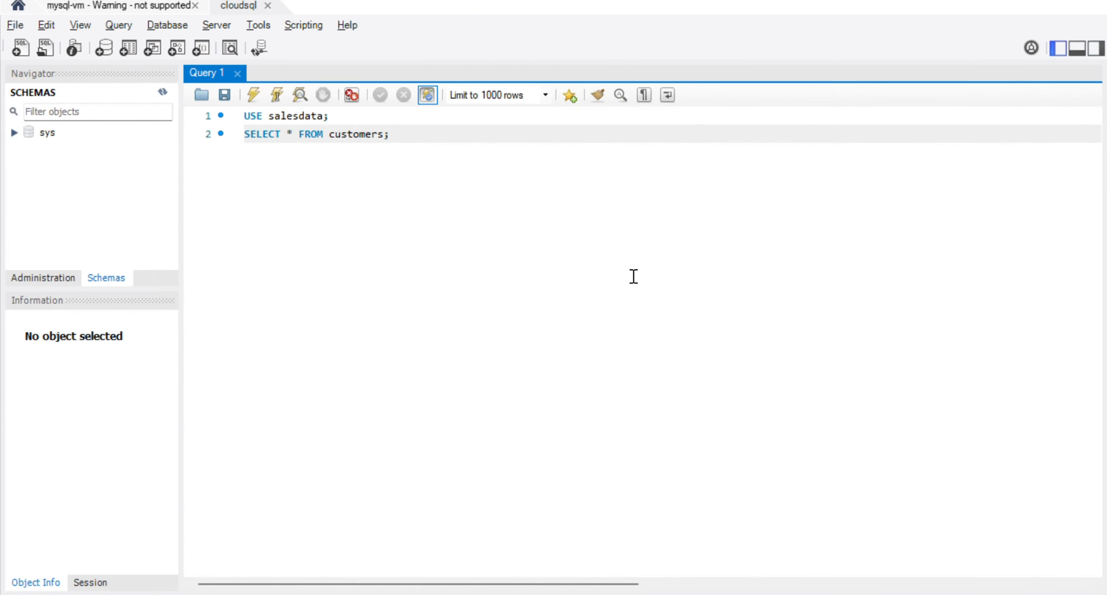
Clear the existing query text in the cloudsql session and refresh its schema list.
key(ctrl+a)
key(Delete)
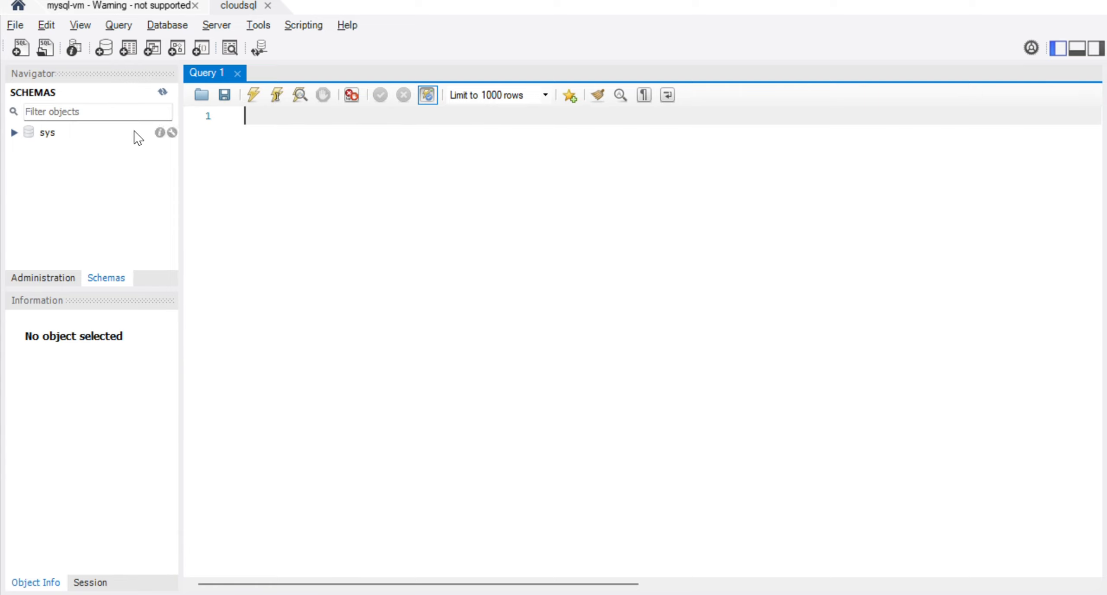
click(159, 96)
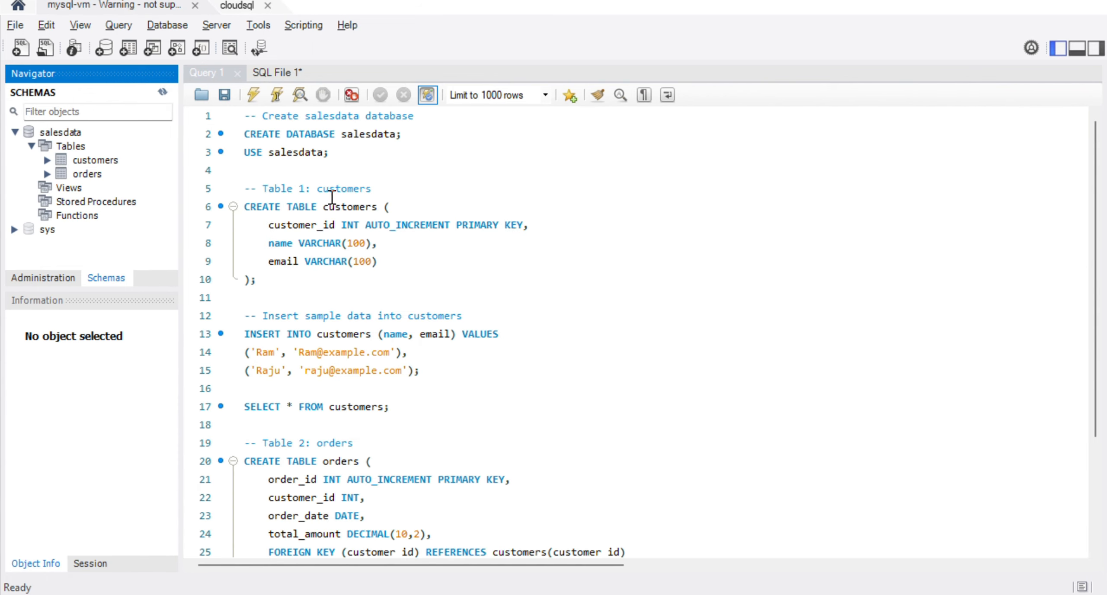
Refresh the mysql-vm schema list, entering the connection password, and expand the salesdata schema.
click(162, 91)
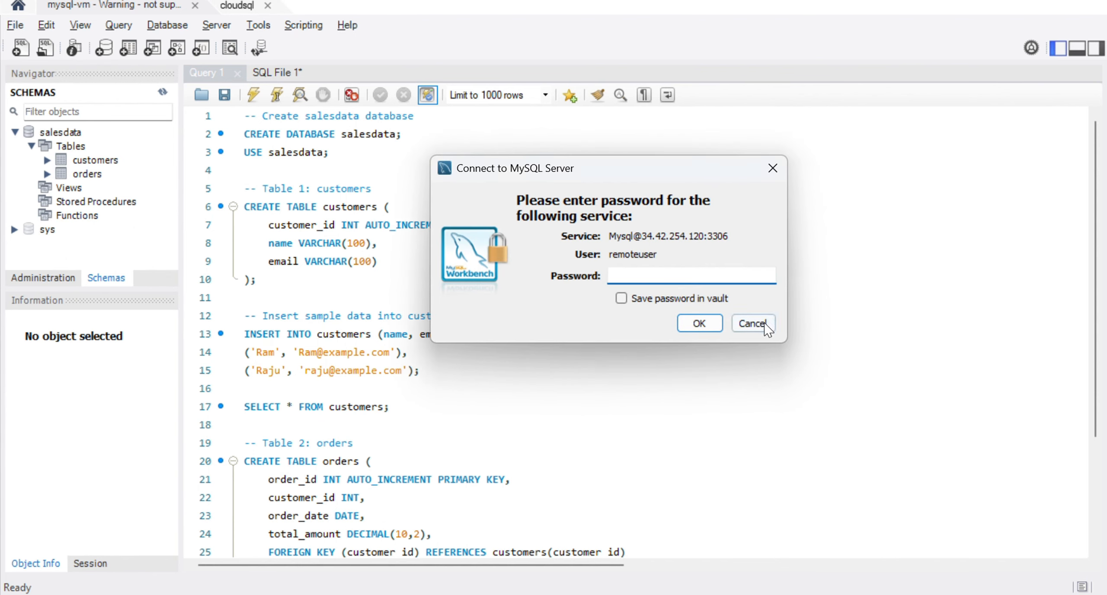
text(**********)
key(Return)
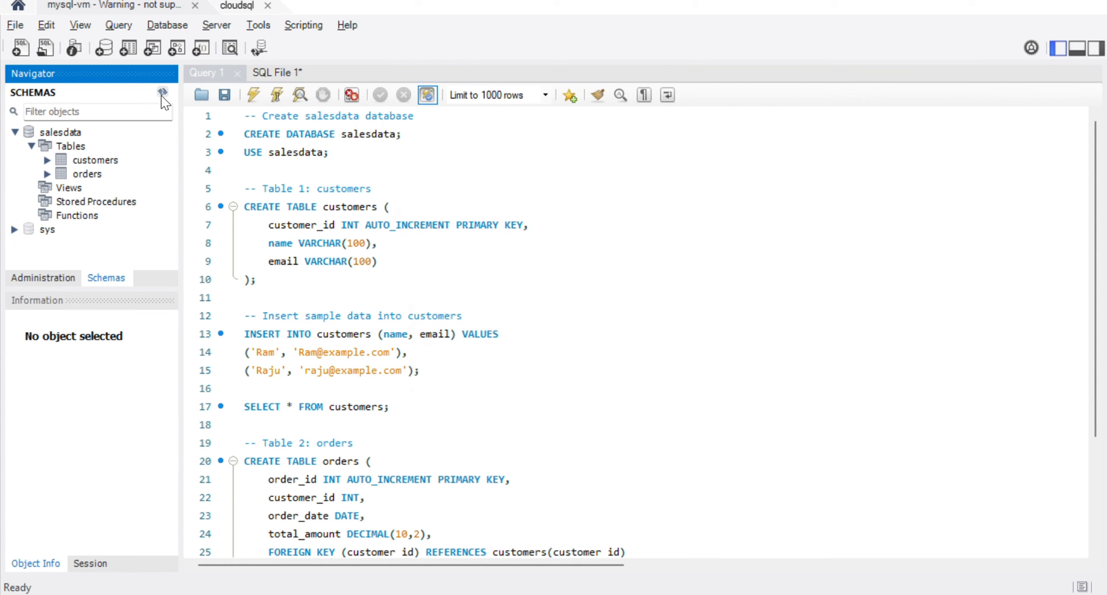
click(14, 132)
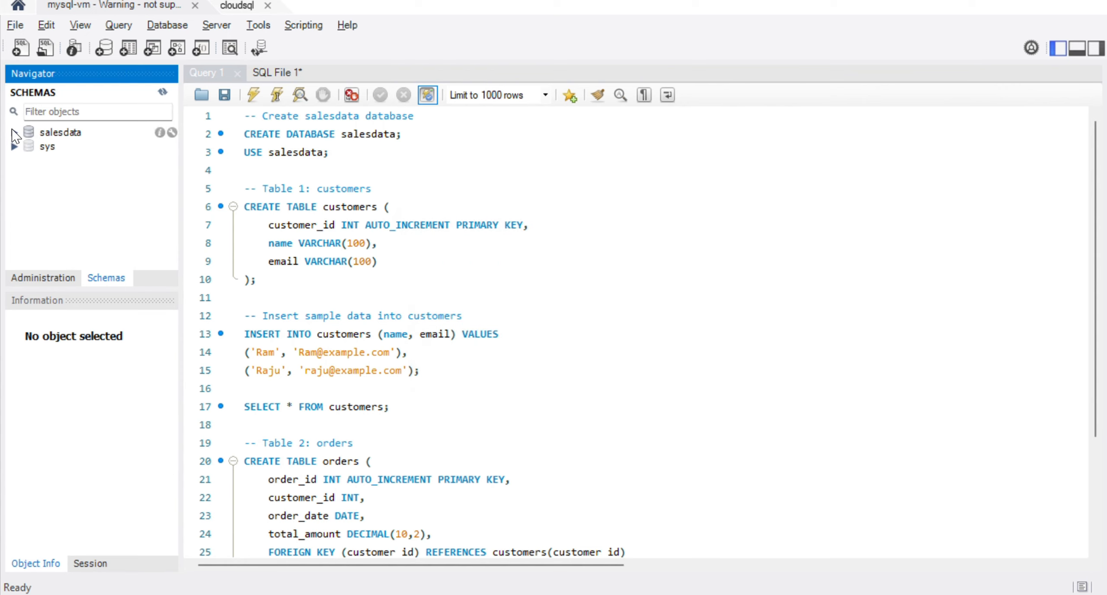
click(15, 133)
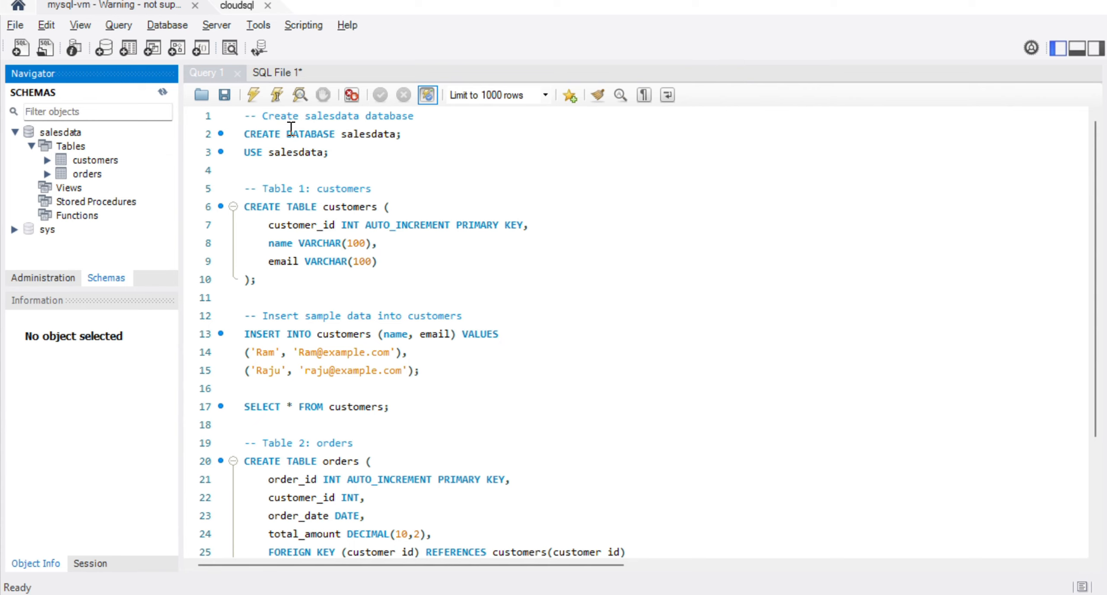
Review the cloudsql session, and read the "VM to local drive" export instructions in c.pdf.
click(238, 7)
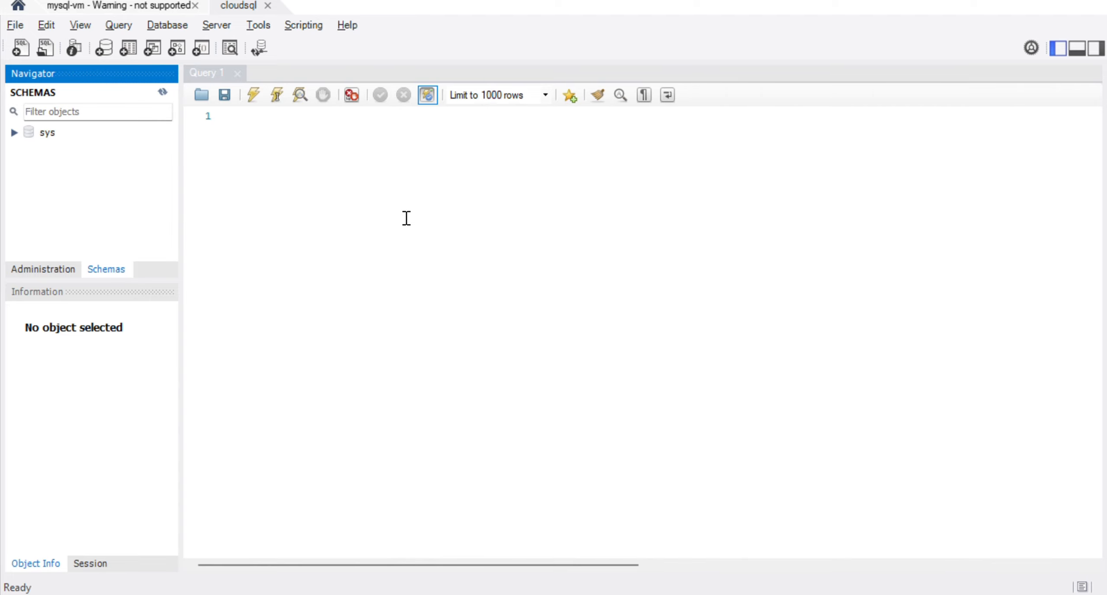
key(alt+Tab)
key(alt+Tab)
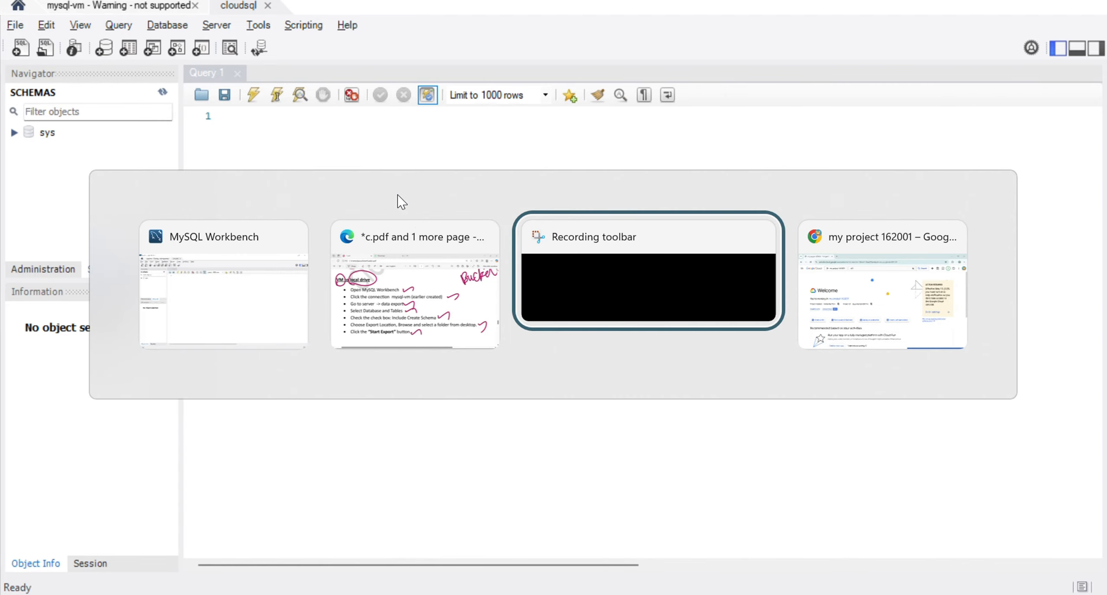
key(alt+Tab)
key(alt+Tab)
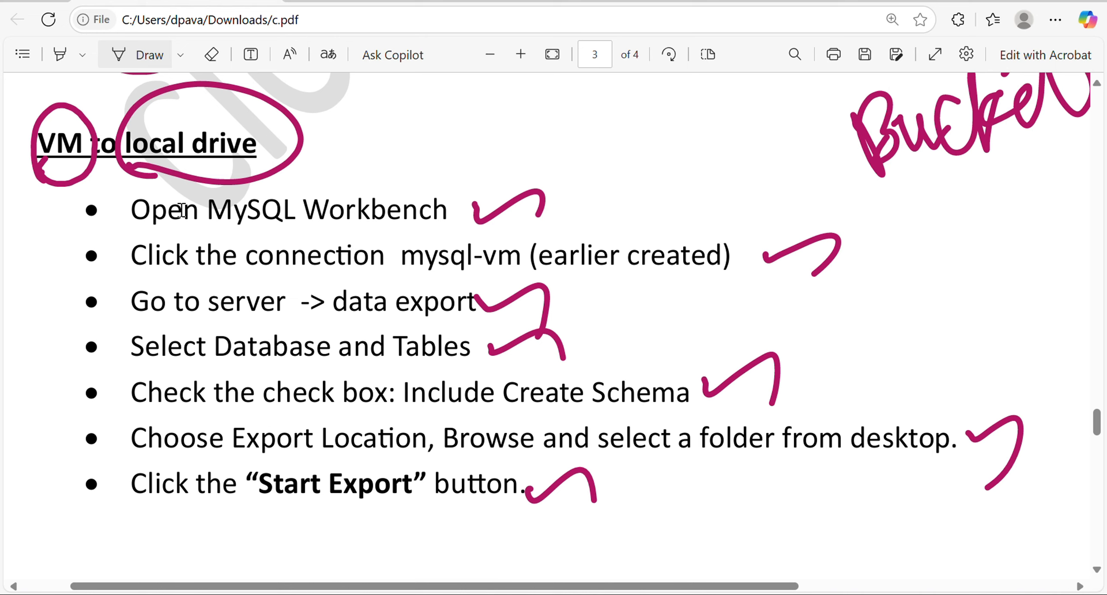
drag(131, 211, 414, 229)
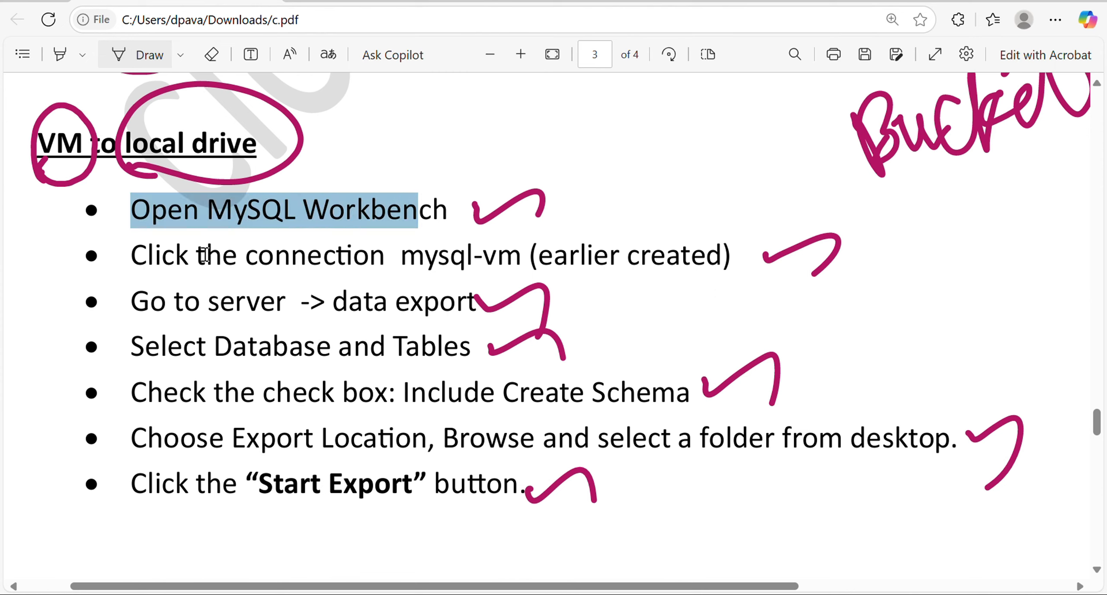
drag(193, 301, 311, 312)
key(alt+Tab)
key(alt+Tab)
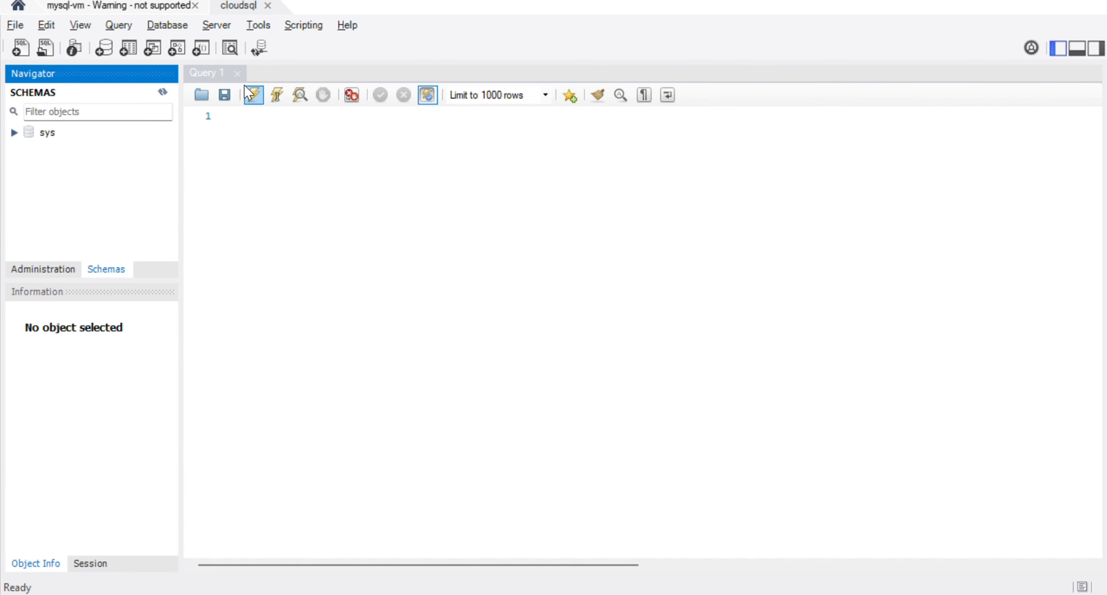
Open Data Export for the cloudsql connection and check which schemas it offers.
click(226, 26)
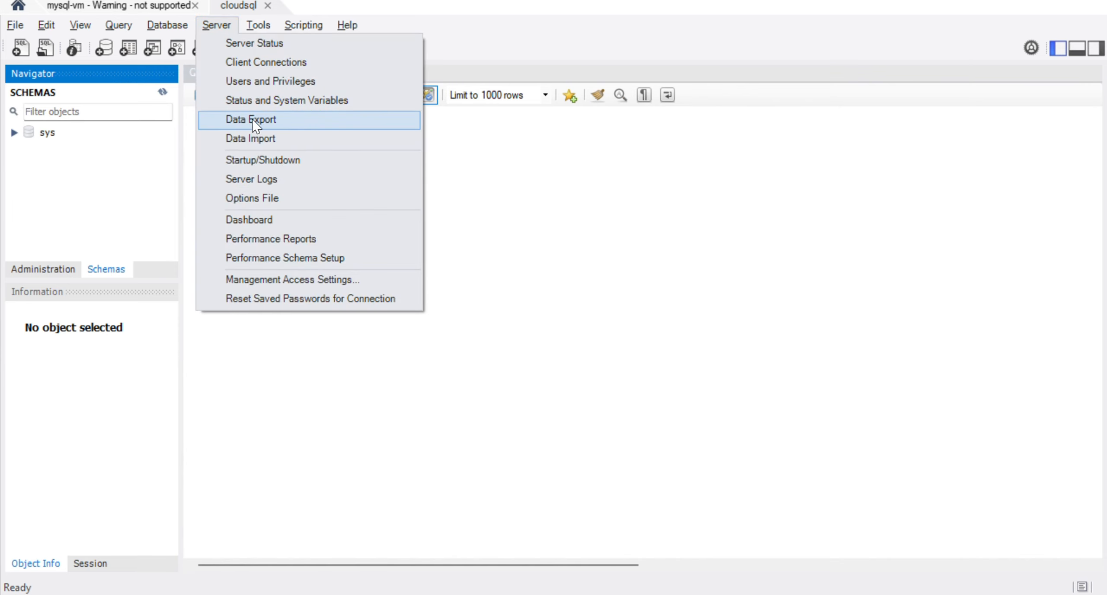
click(309, 127)
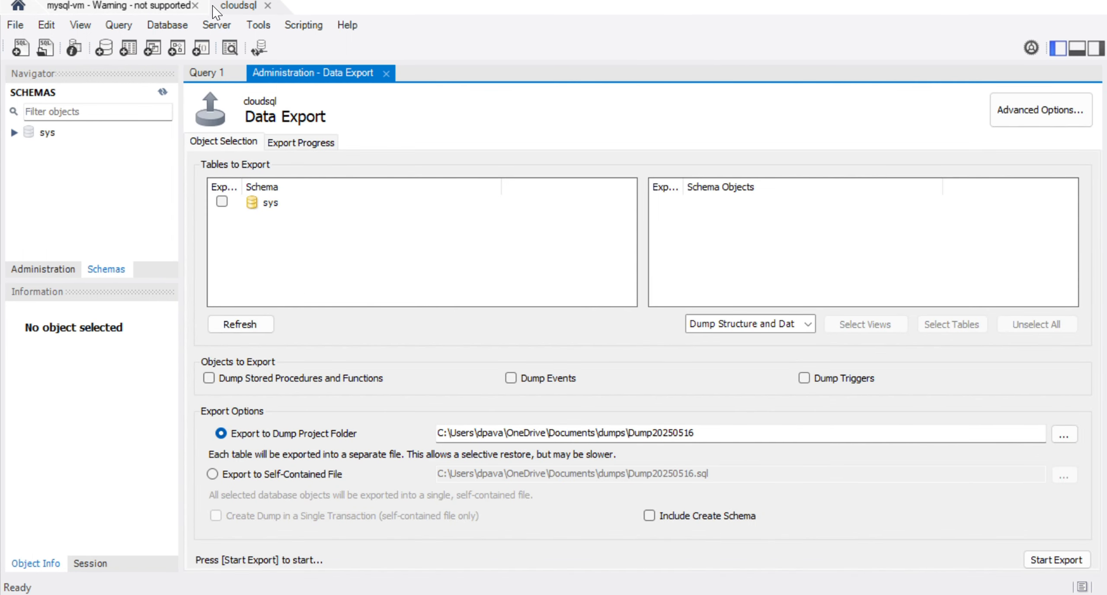
click(230, 4)
Switch to the mysql-vm session and open Data Export for that server.
click(153, 6)
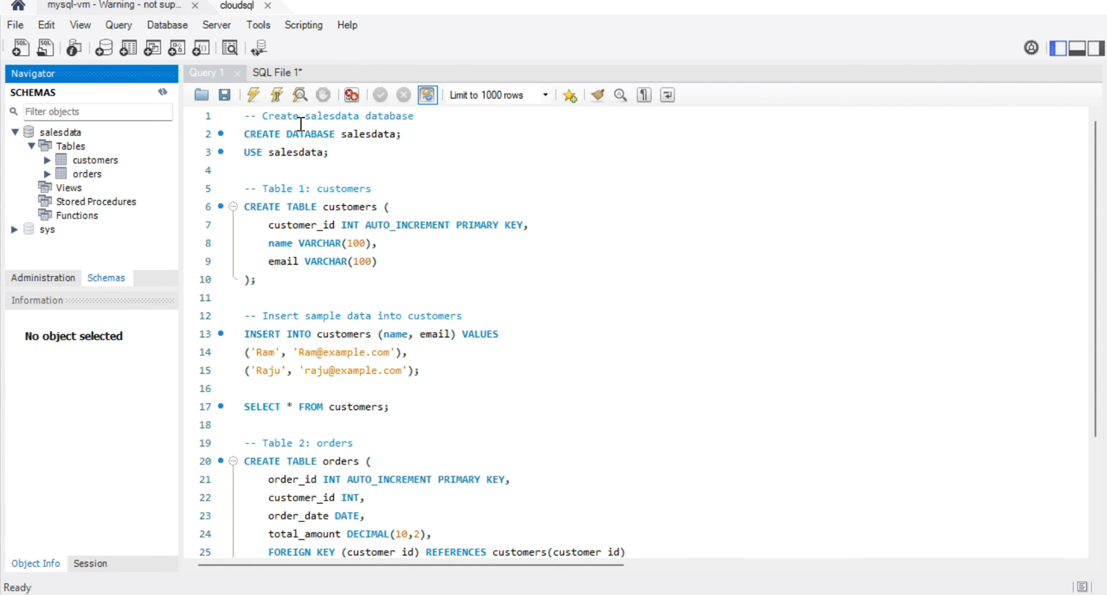
click(214, 26)
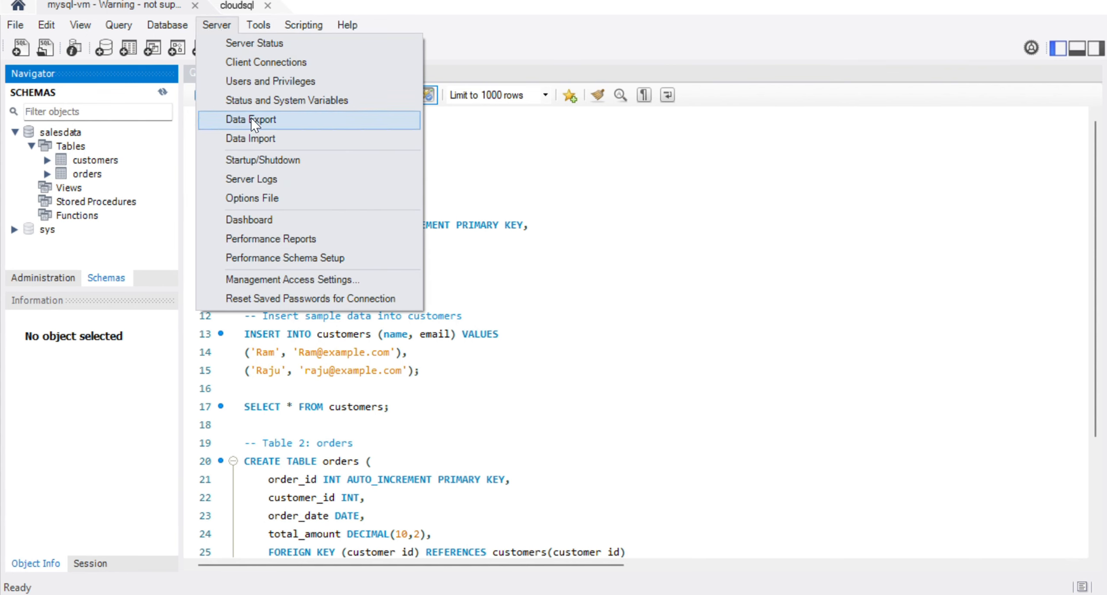
click(299, 126)
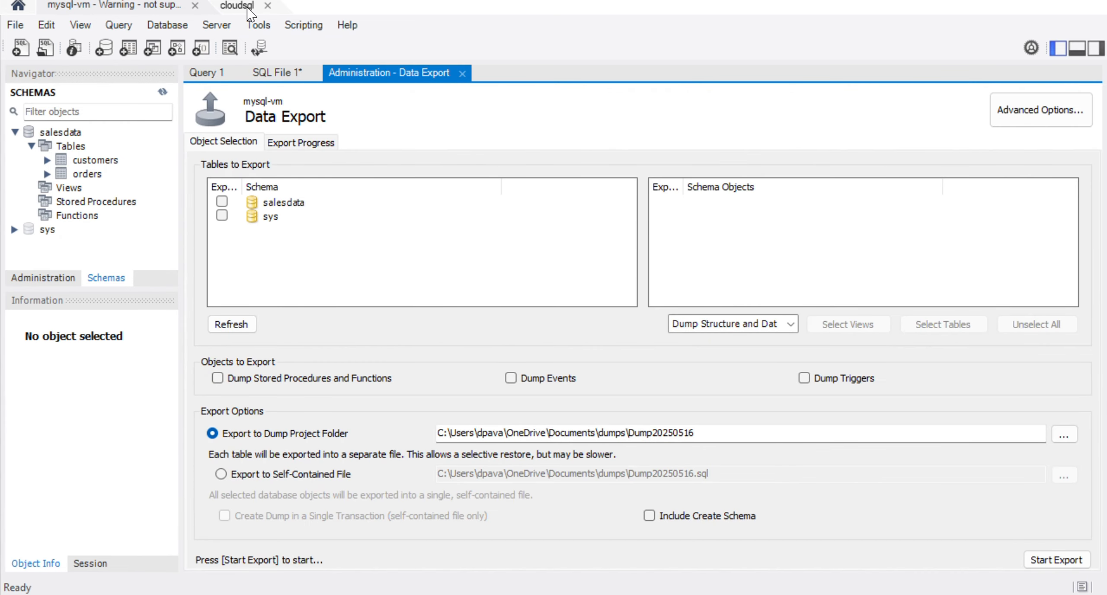
click(19, 5)
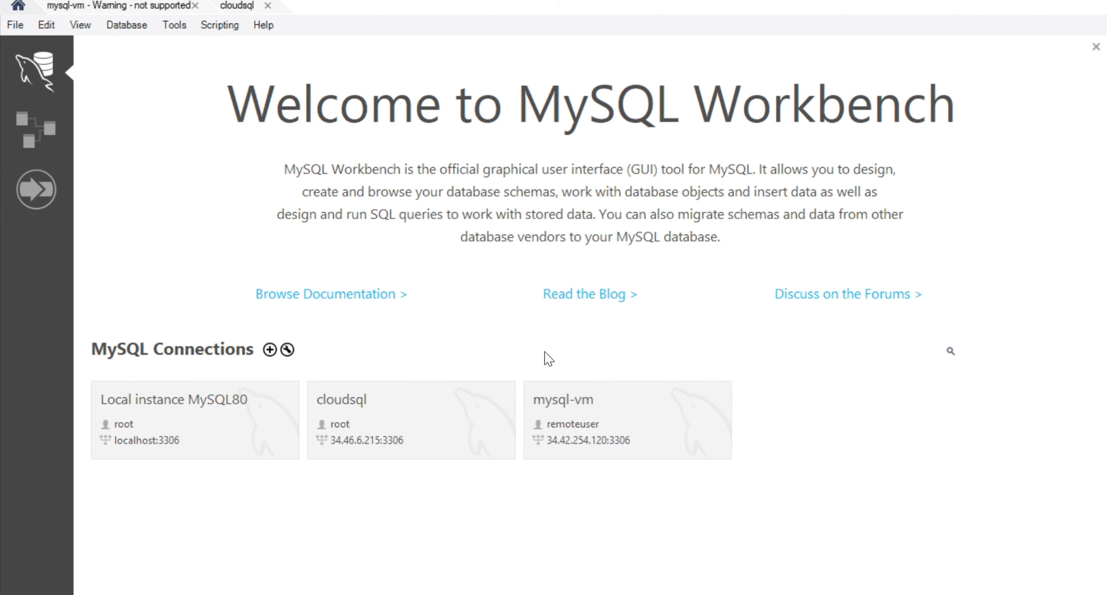
click(140, 9)
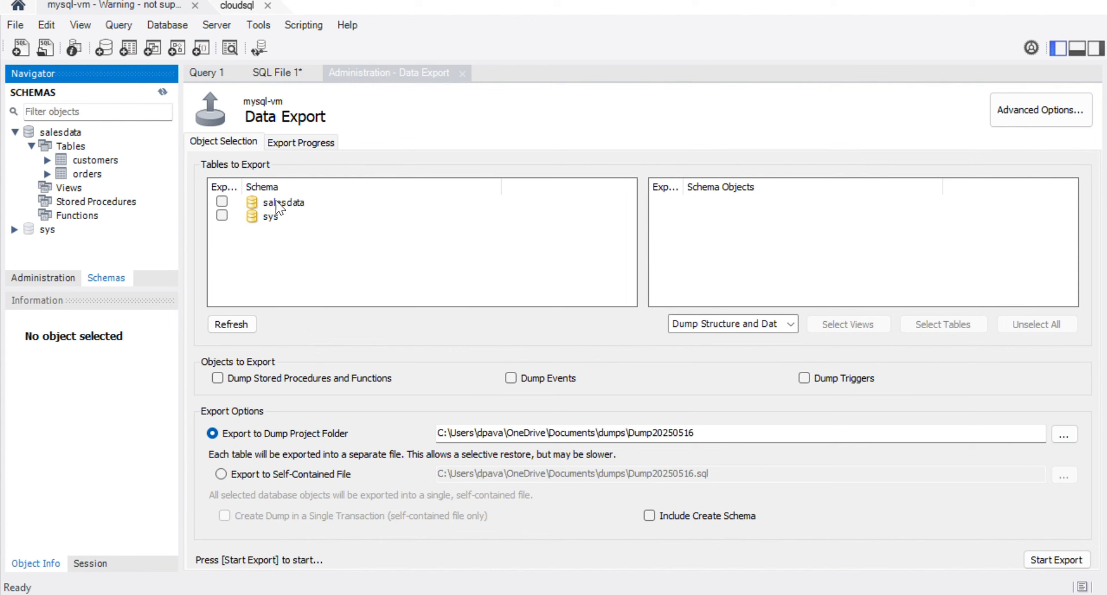
Select the customers and orders tables of the salesdata schema for export, leaving stored procedures and functions excluded.
click(253, 209)
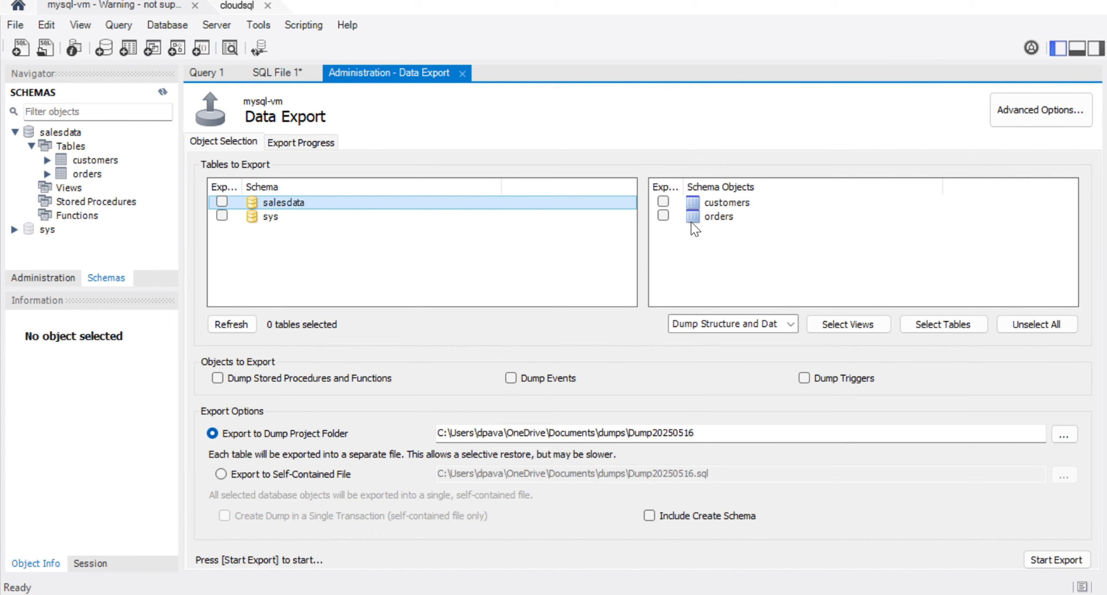
click(667, 203)
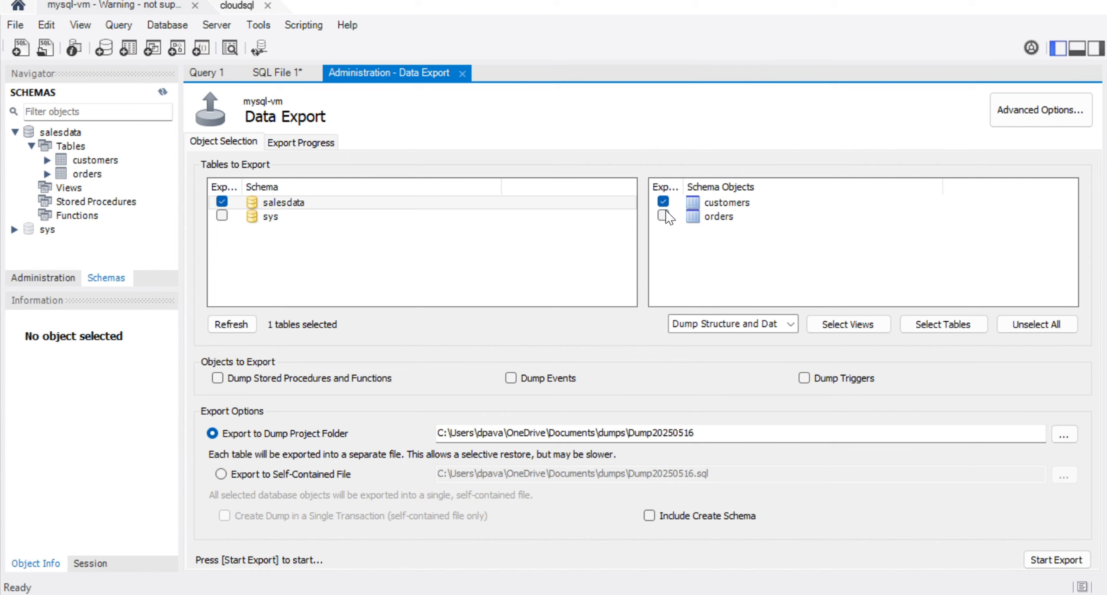
click(666, 217)
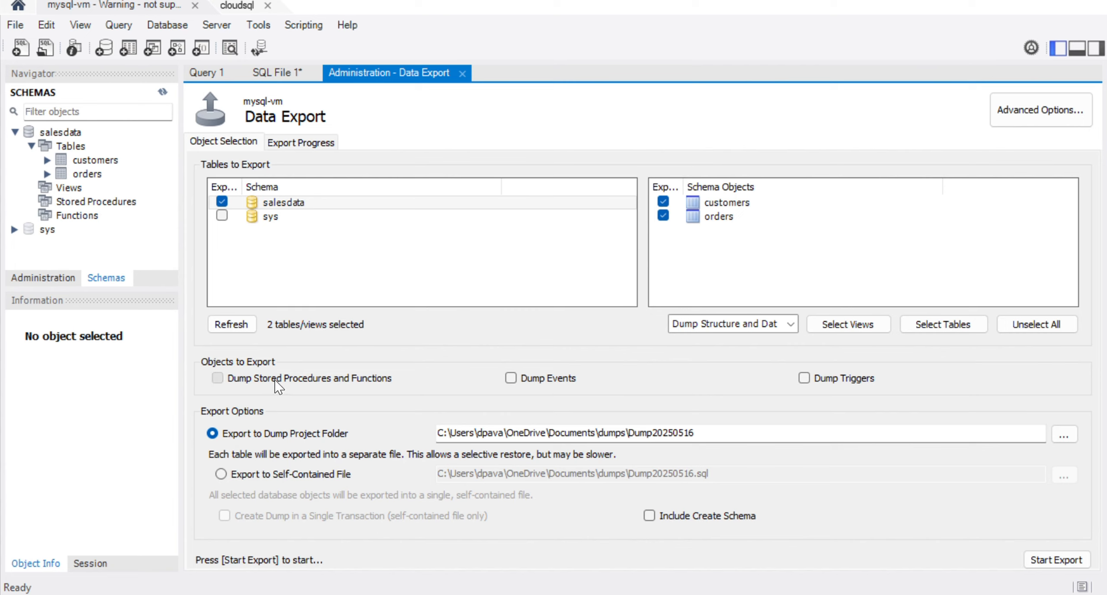
click(360, 380)
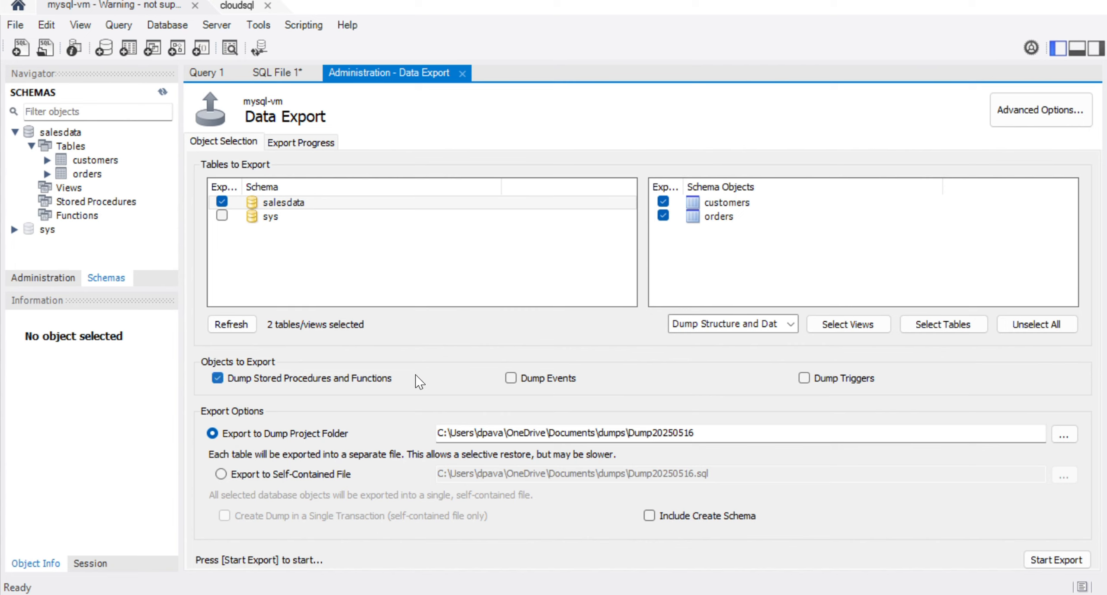
click(230, 382)
Browse for the dump project folder's export location and select the Desktop in the folder tree.
click(1059, 437)
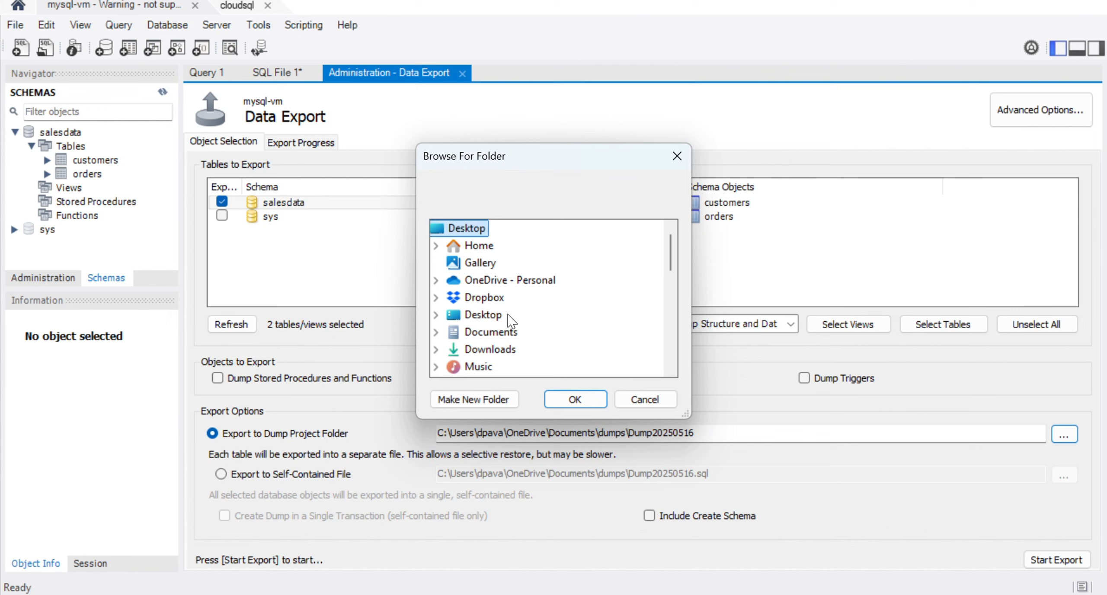
click(436, 315)
click(606, 265)
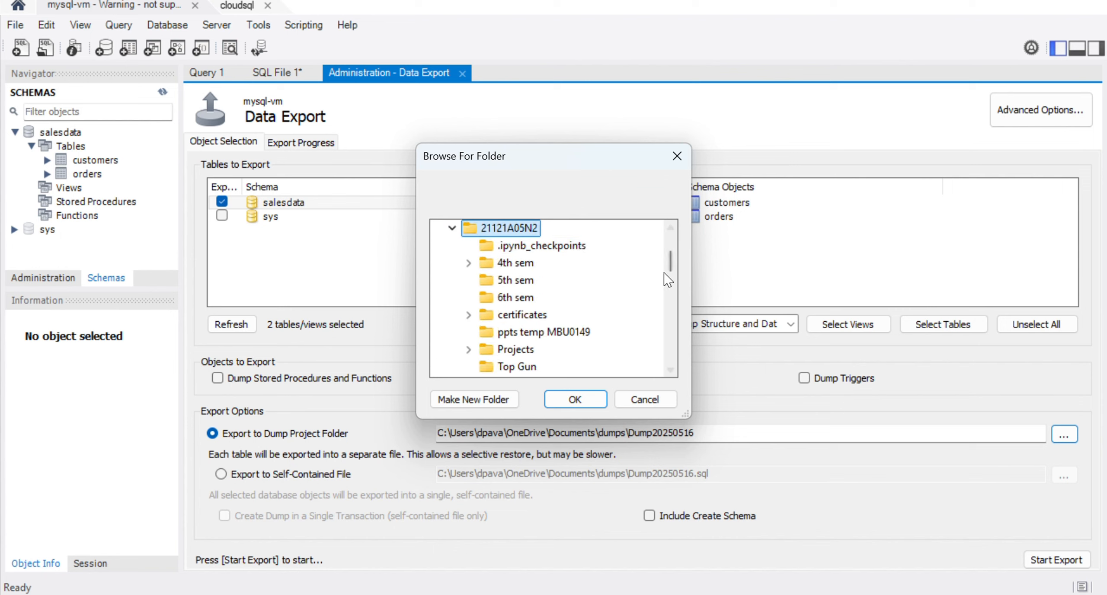
scroll(671, 255, up, 2)
scroll(671, 255, up, 1)
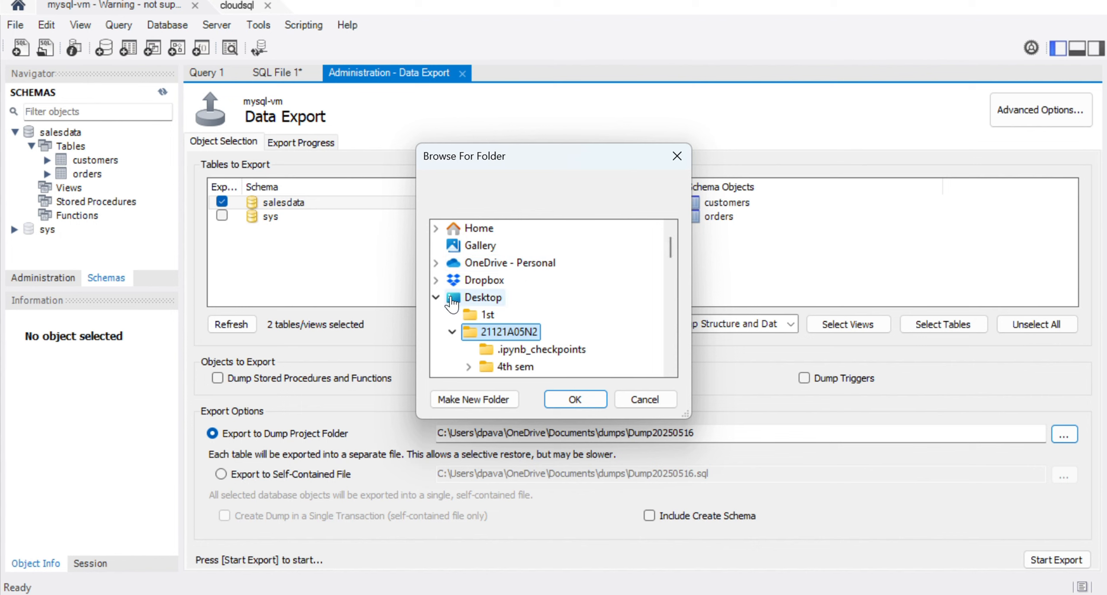
click(482, 297)
Create a new Desktop folder named dump_files_sql and set it as the dump project folder.
click(454, 400)
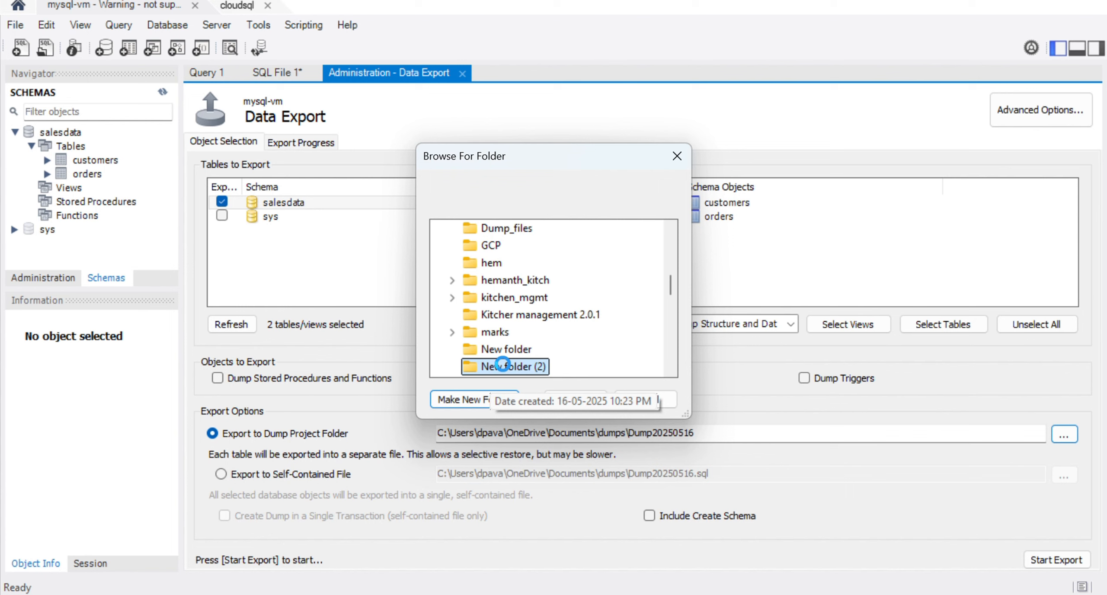
right_click(502, 364)
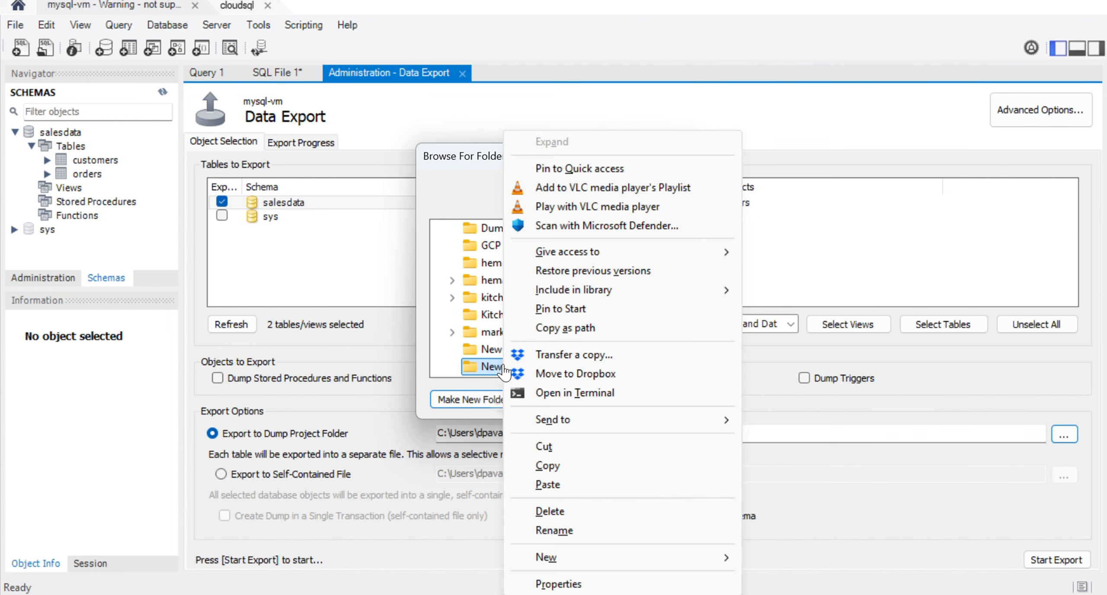
click(556, 531)
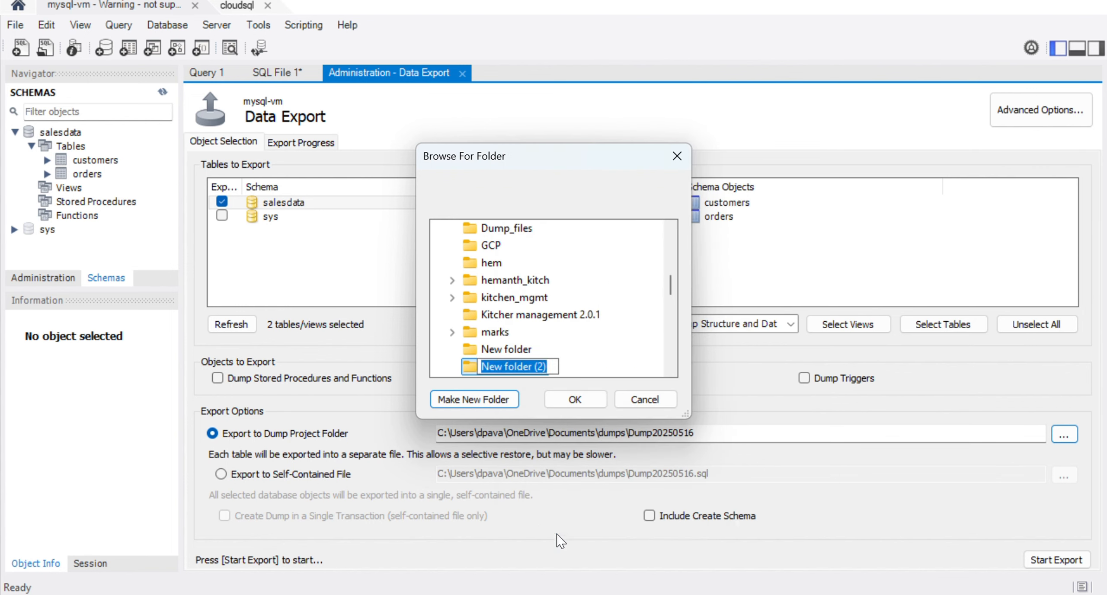
text(dump)
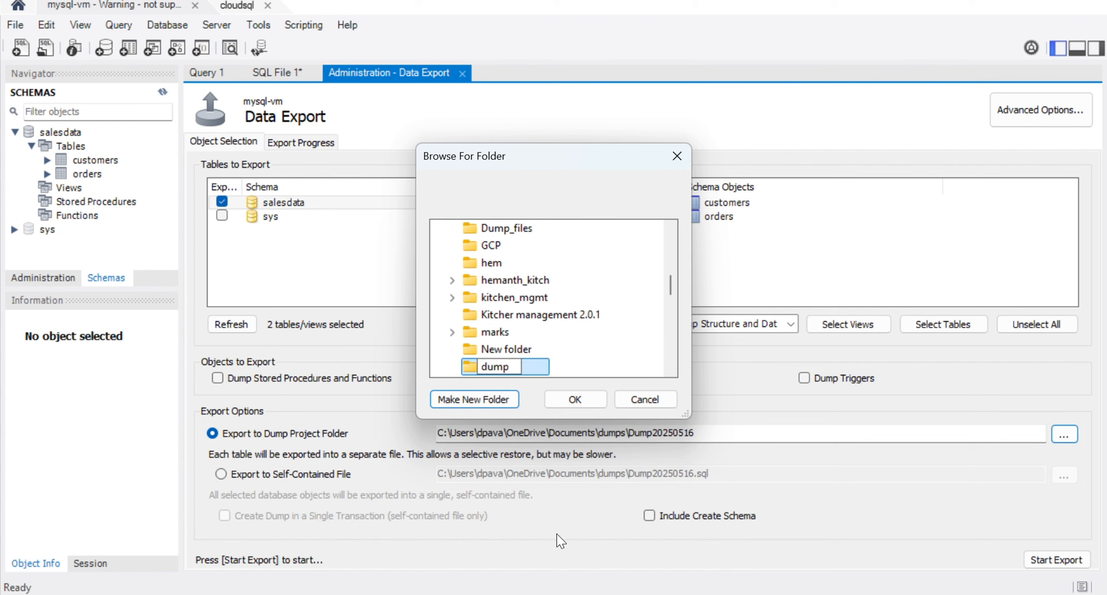
text(_files_sql)
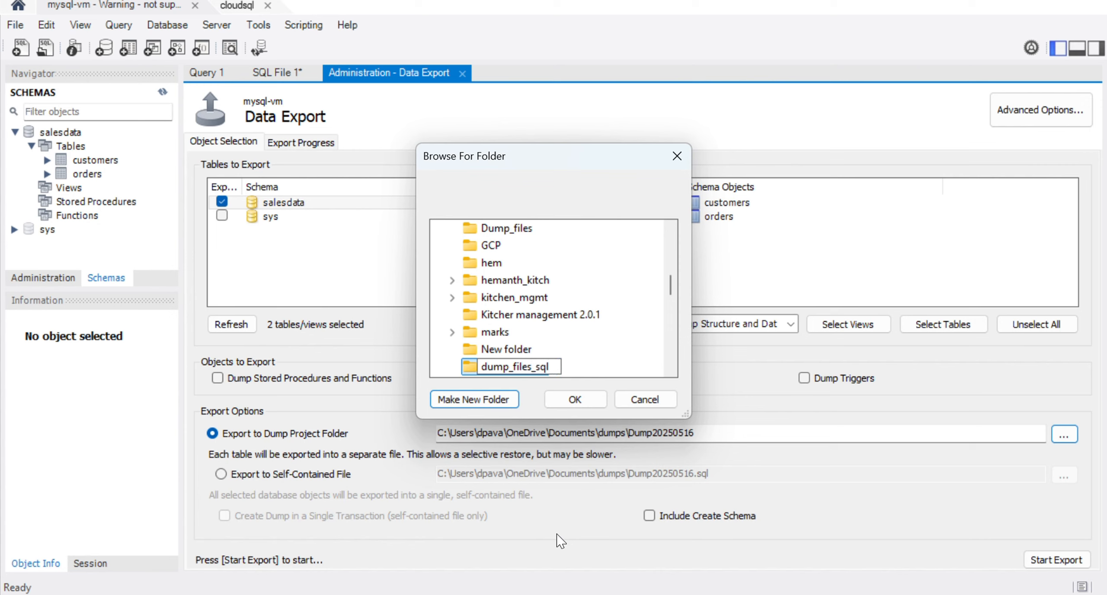
click(583, 406)
click(583, 406)
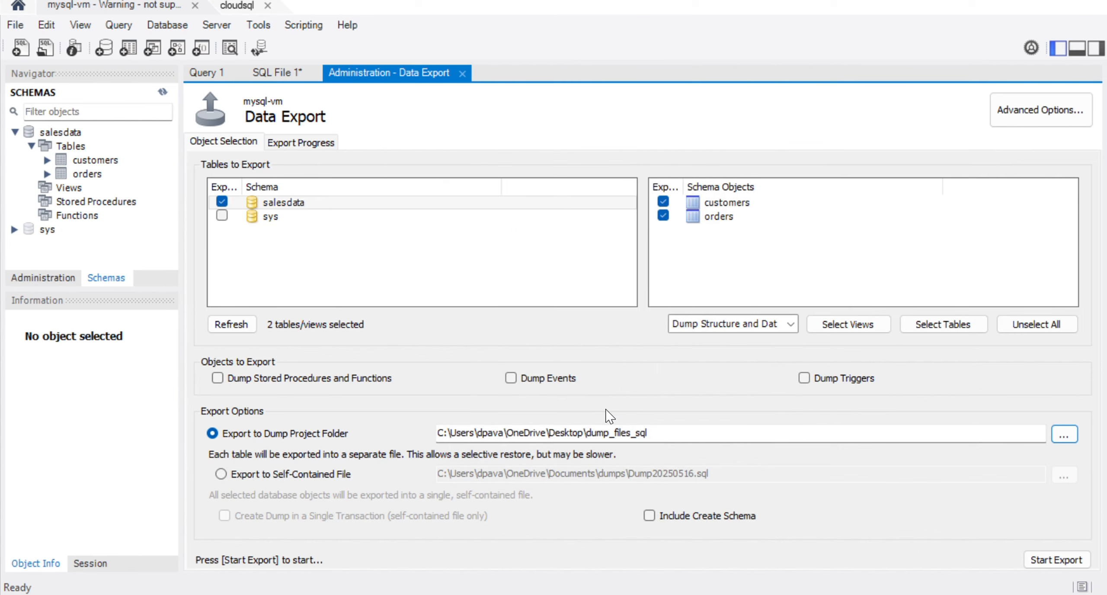
drag(670, 433, 426, 434)
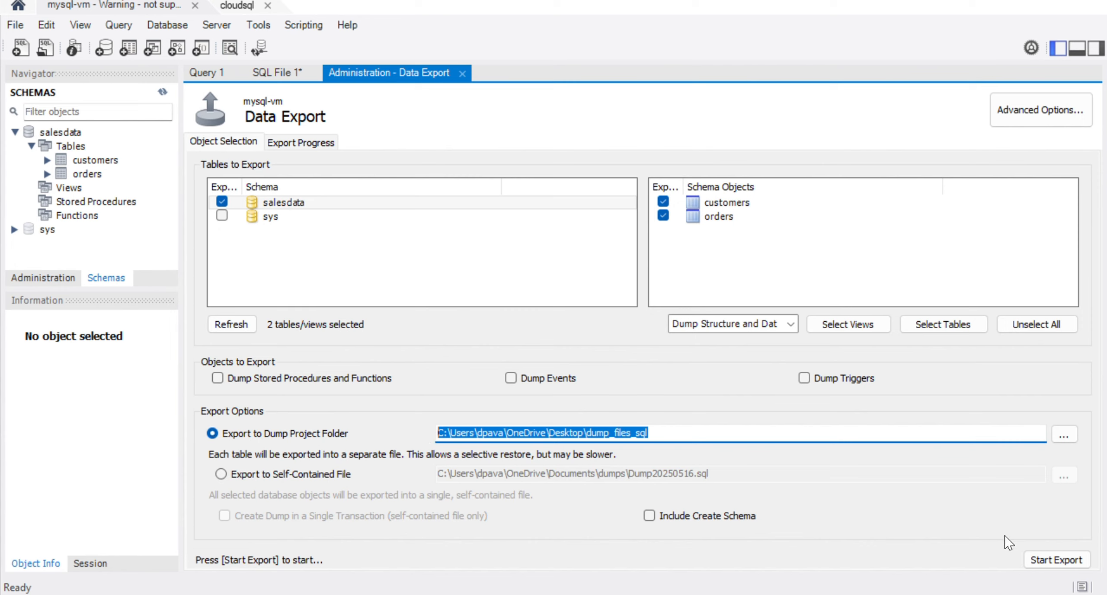
Include the create schema statement and run the export, overwriting the existing folder and continuing despite the mysqldump version mismatch.
click(708, 519)
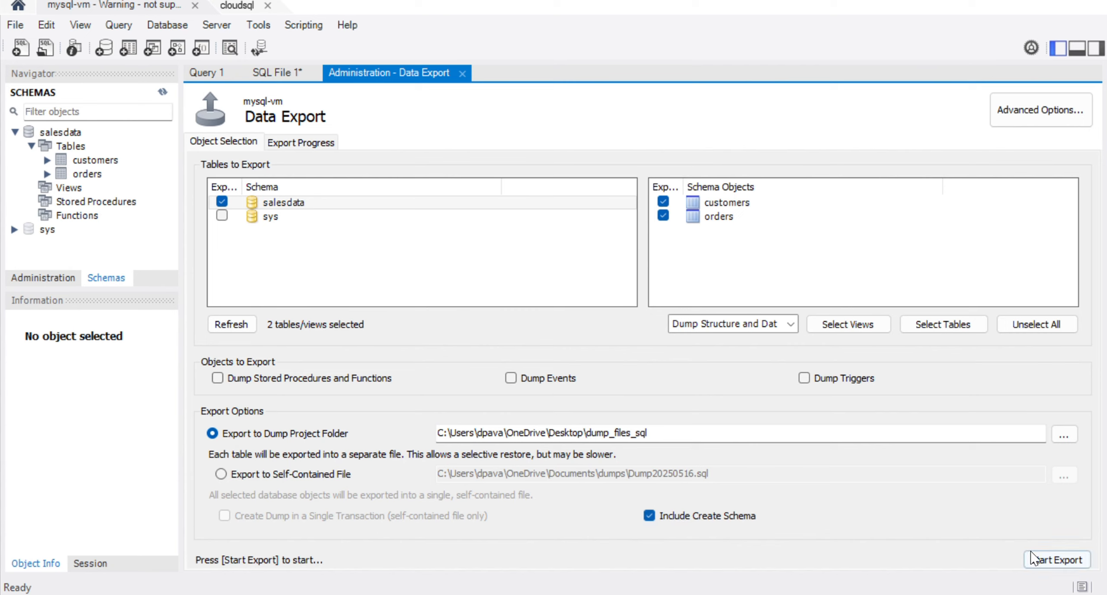
click(1049, 561)
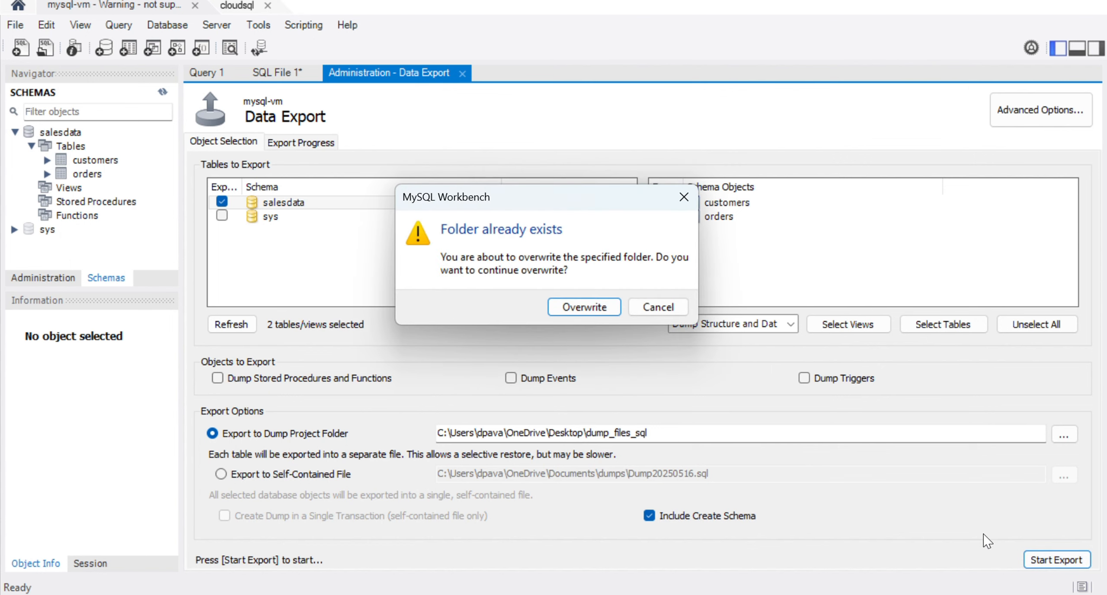
click(587, 311)
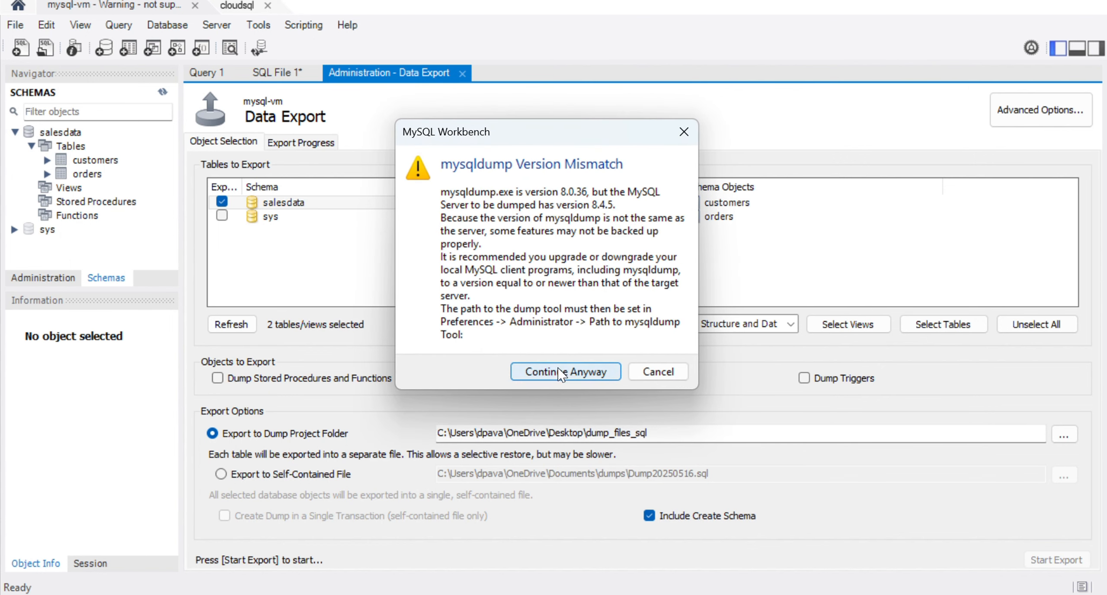
click(559, 370)
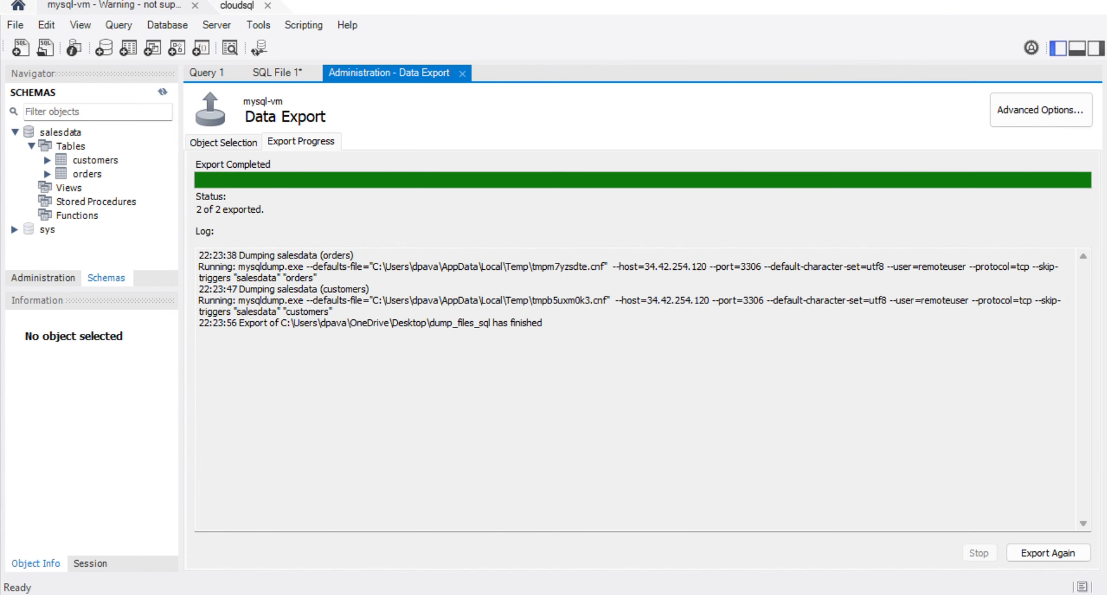
Switch to File Explorer and open the dump_files_sql folder on the Desktop to check the exported files.
key(alt+Tab)
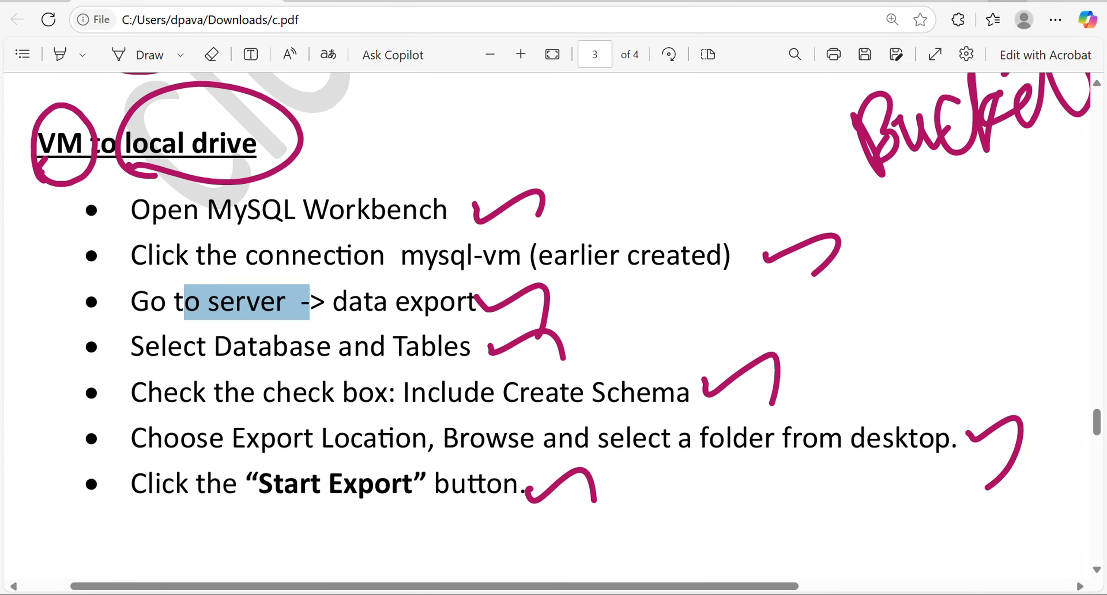
click(1008, 1)
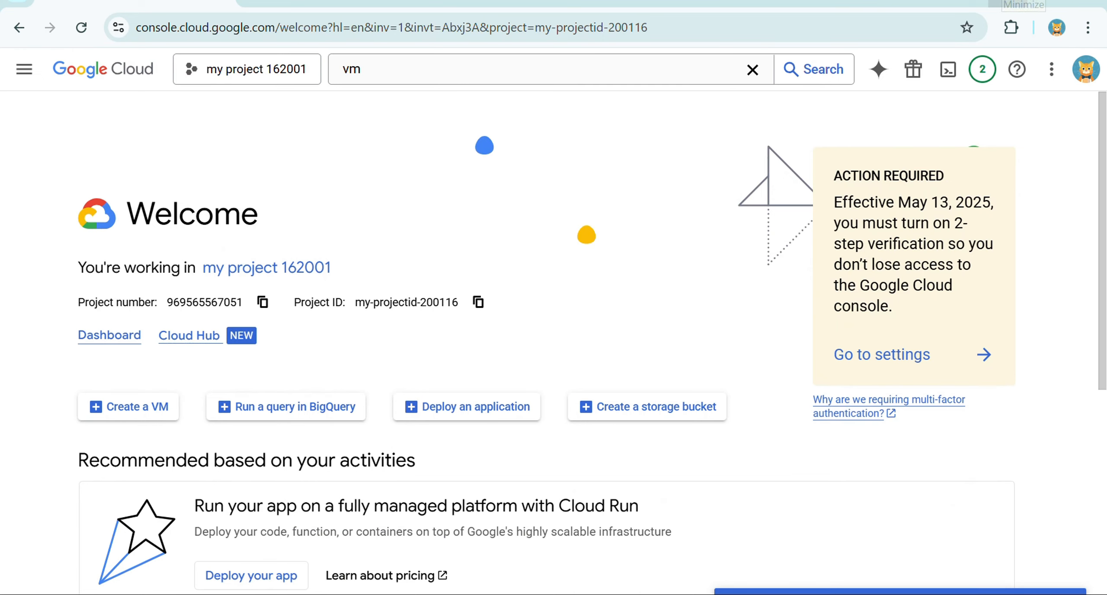
mouse_move(547, 589)
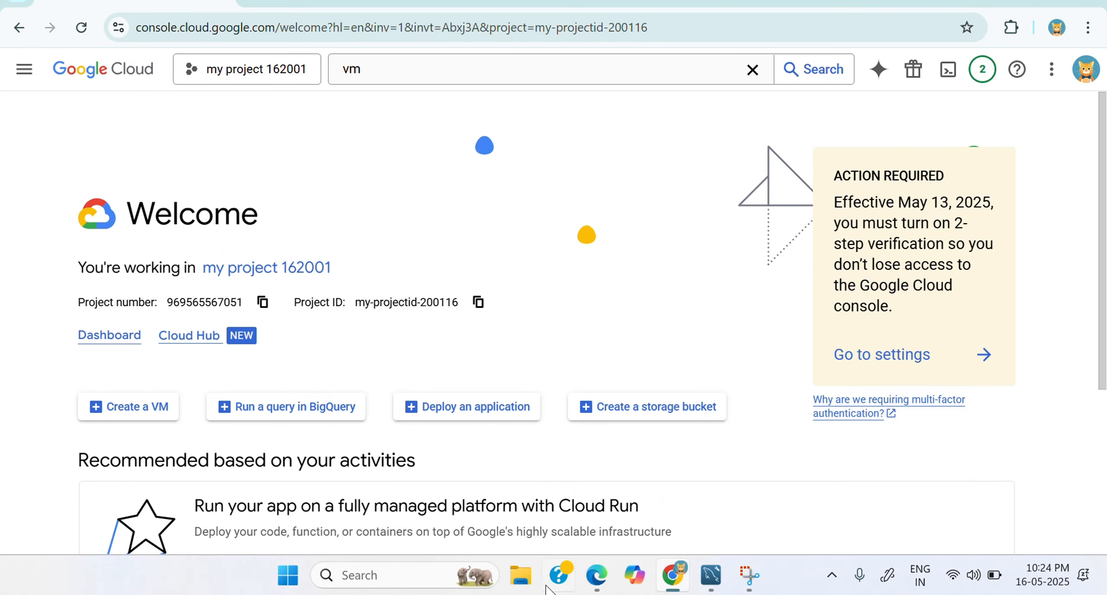
click(520, 580)
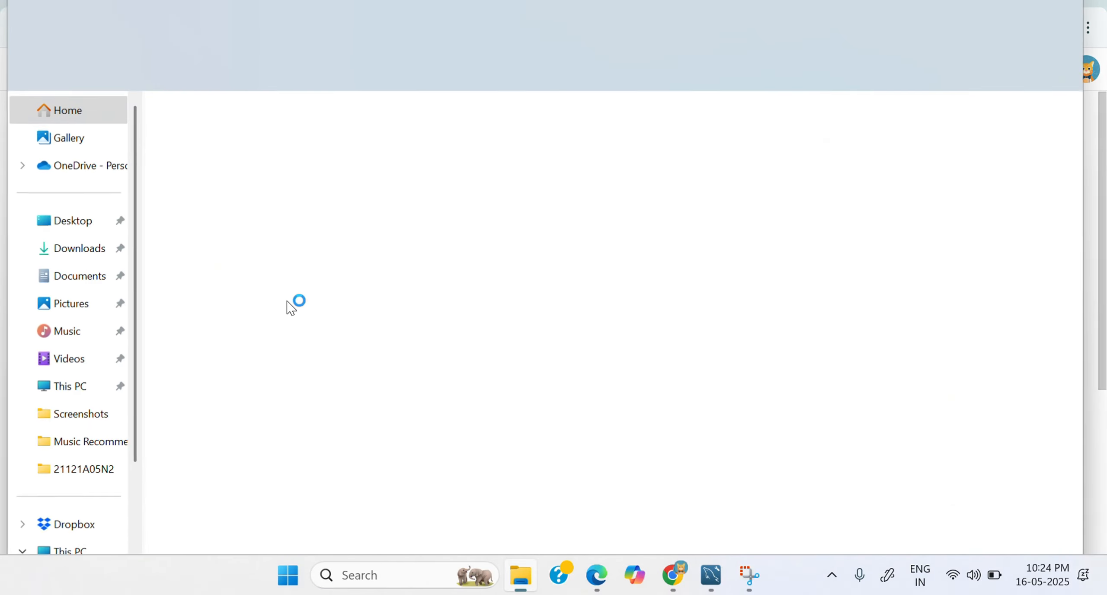
click(45, 226)
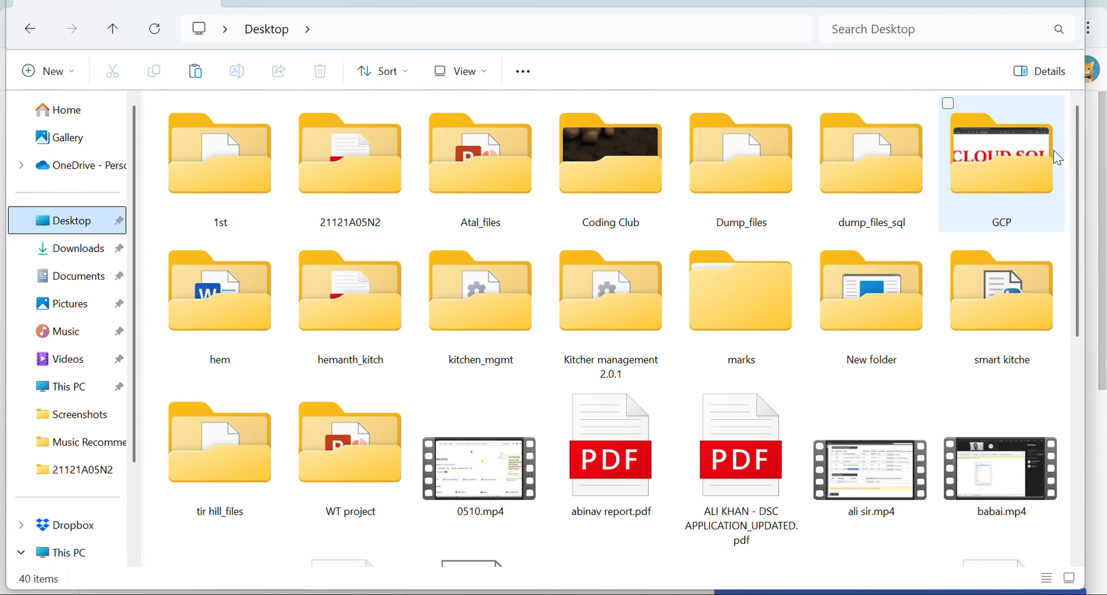
mouse_move(1075, 135)
mouse_down()
mouse_move(1080, 162)
mouse_move(1081, 139)
mouse_up()
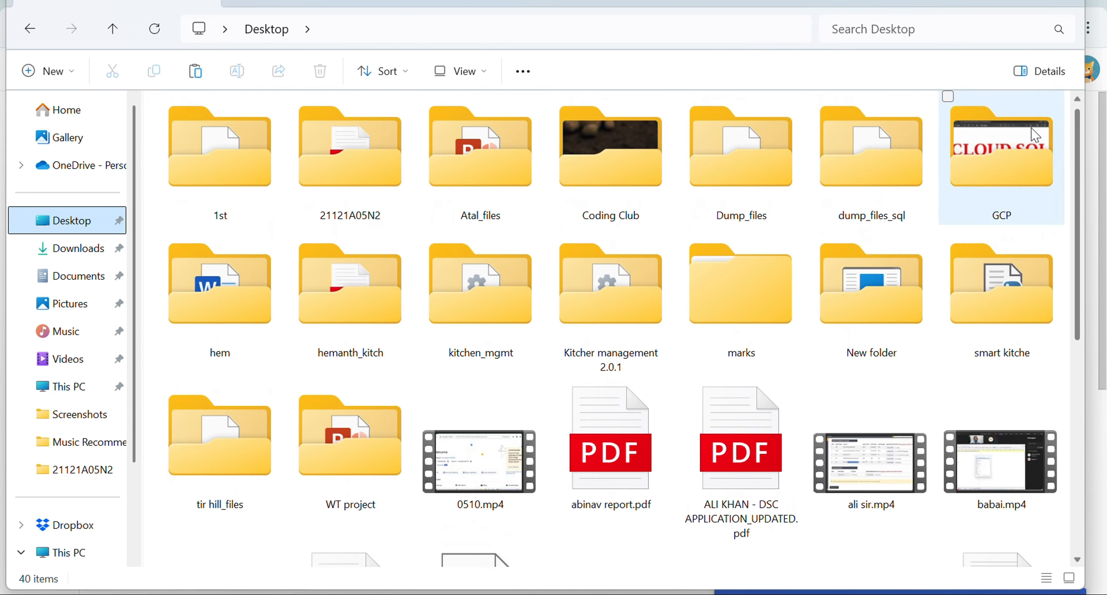
double_click(855, 192)
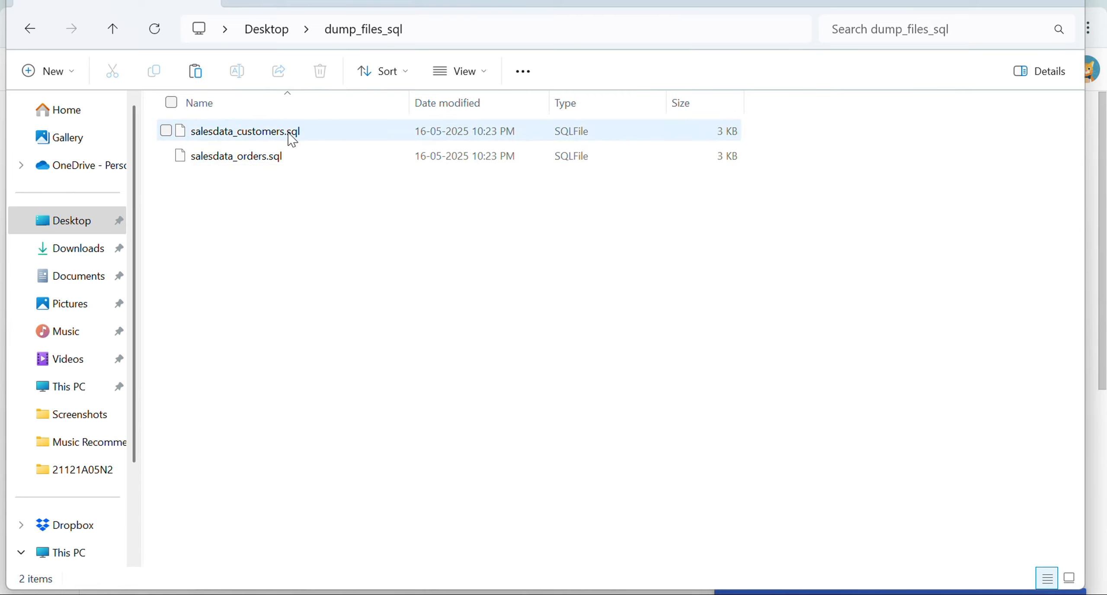
Open salesdata_customers.sql in Notepad, inspect its CREATE DATABASE statement, and minimize the file.
click(292, 139)
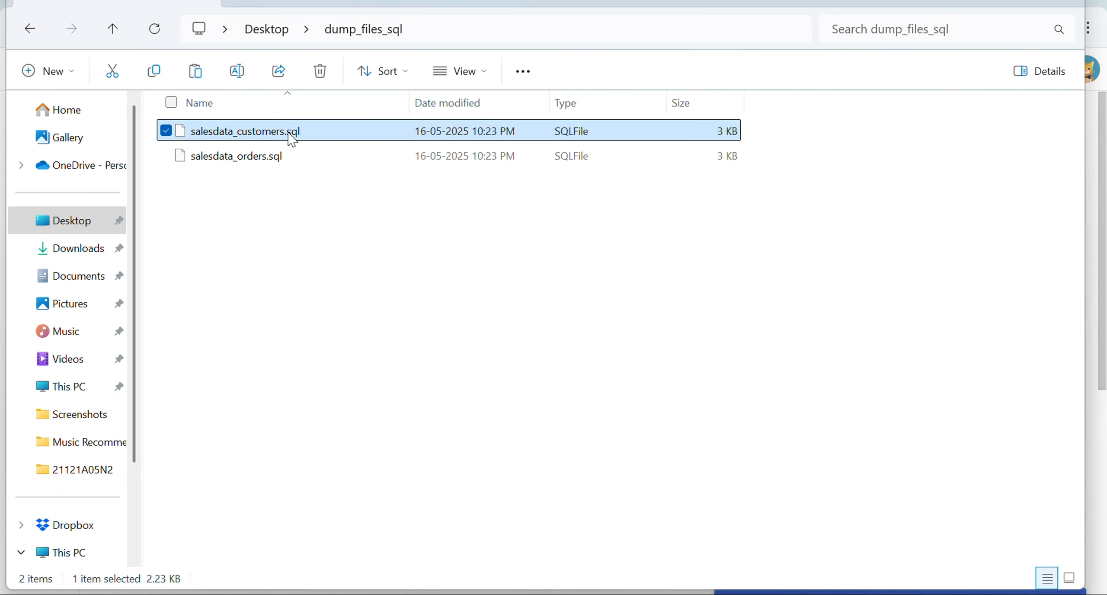
right_click(292, 140)
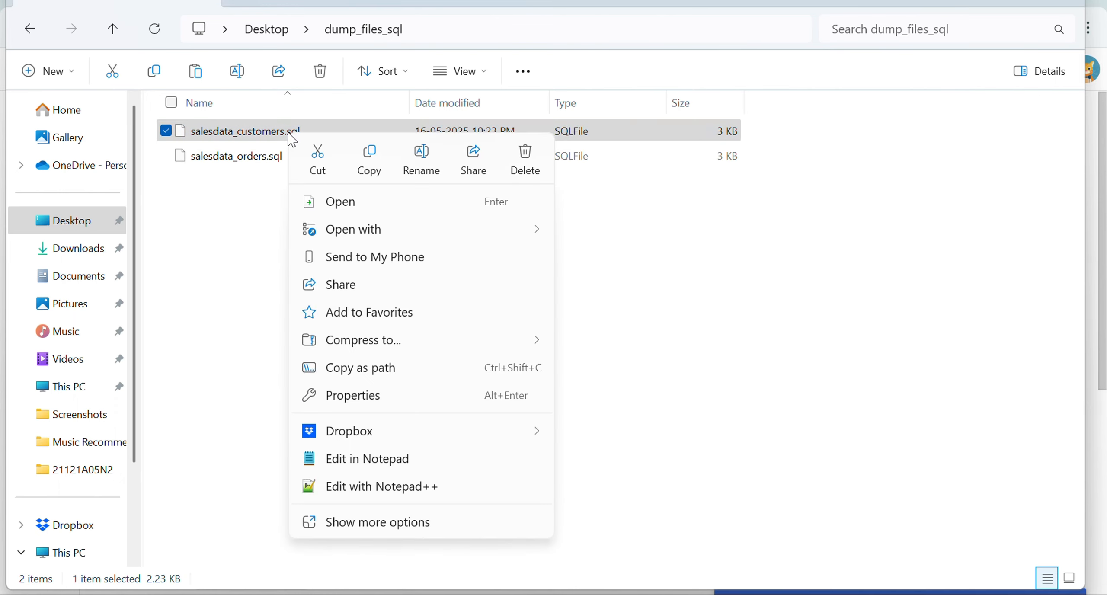
mouse_move(386, 241)
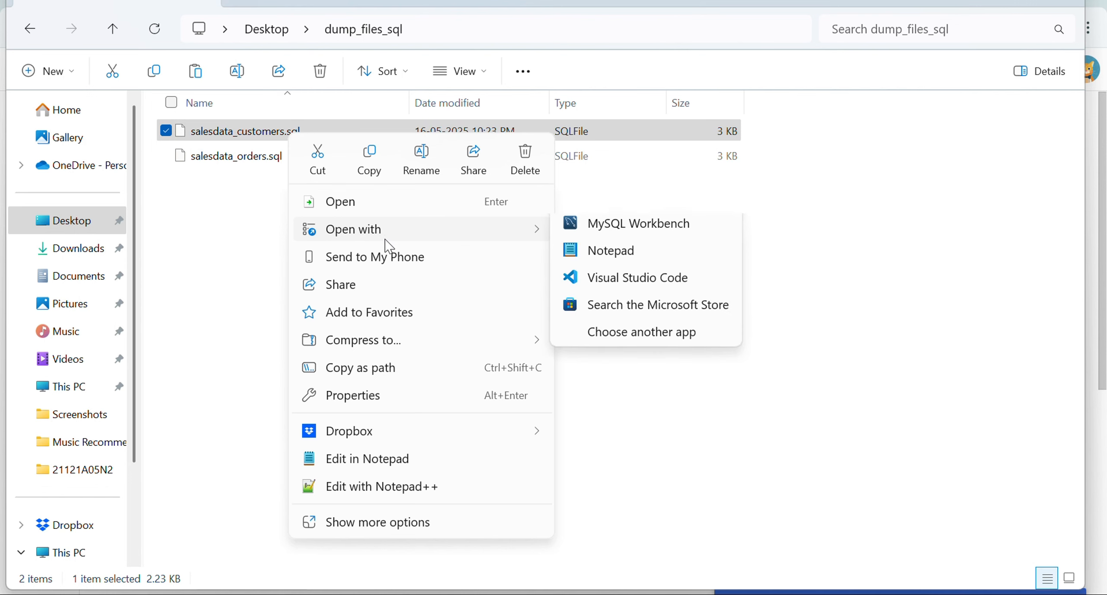
click(588, 254)
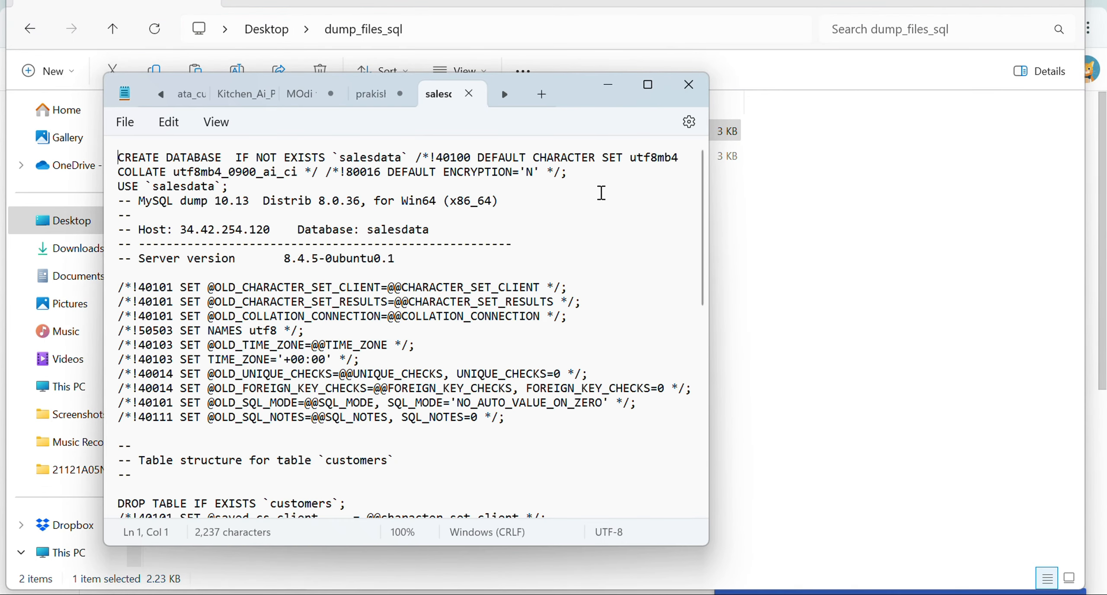
drag(118, 158, 310, 158)
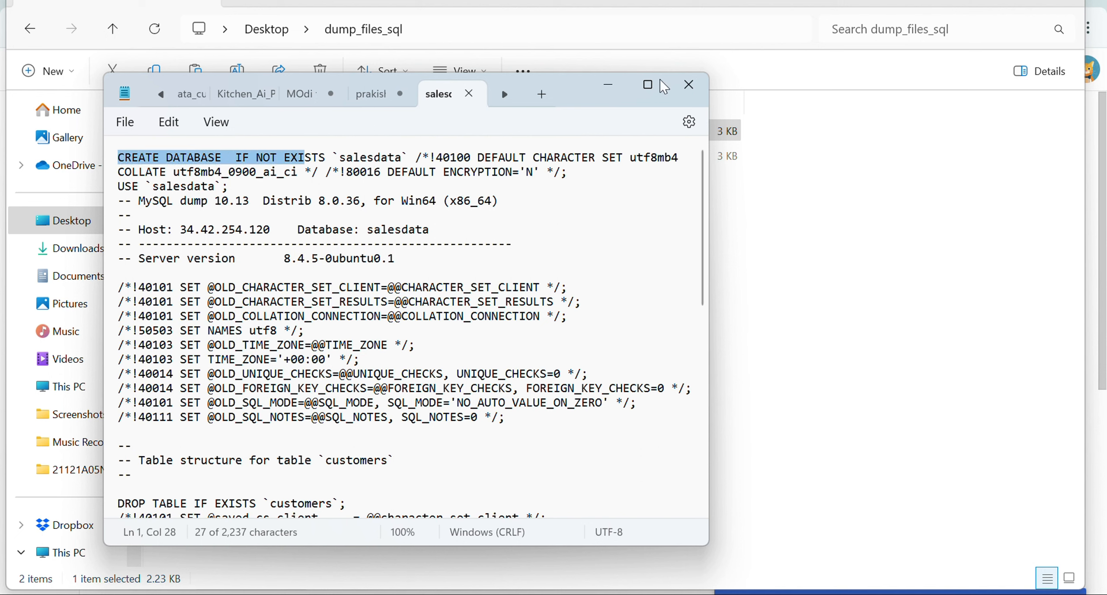
click(611, 94)
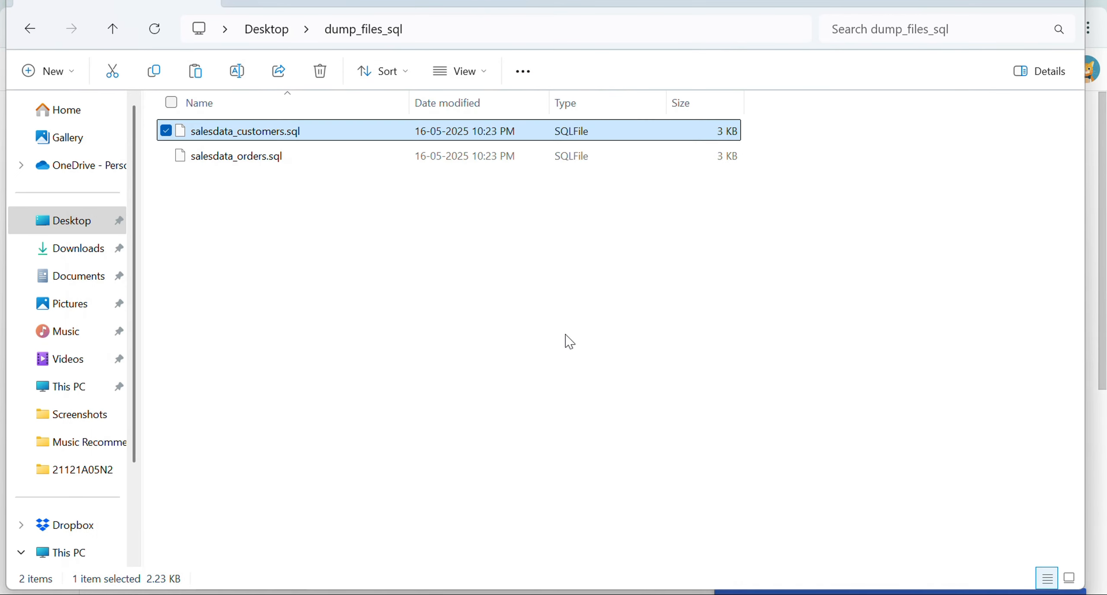
Switch to c.pdf in Edge and circle "Start Export" in the last VM to local drive instruction with the pen.
key(alt+Tab)
key(alt+Tab)
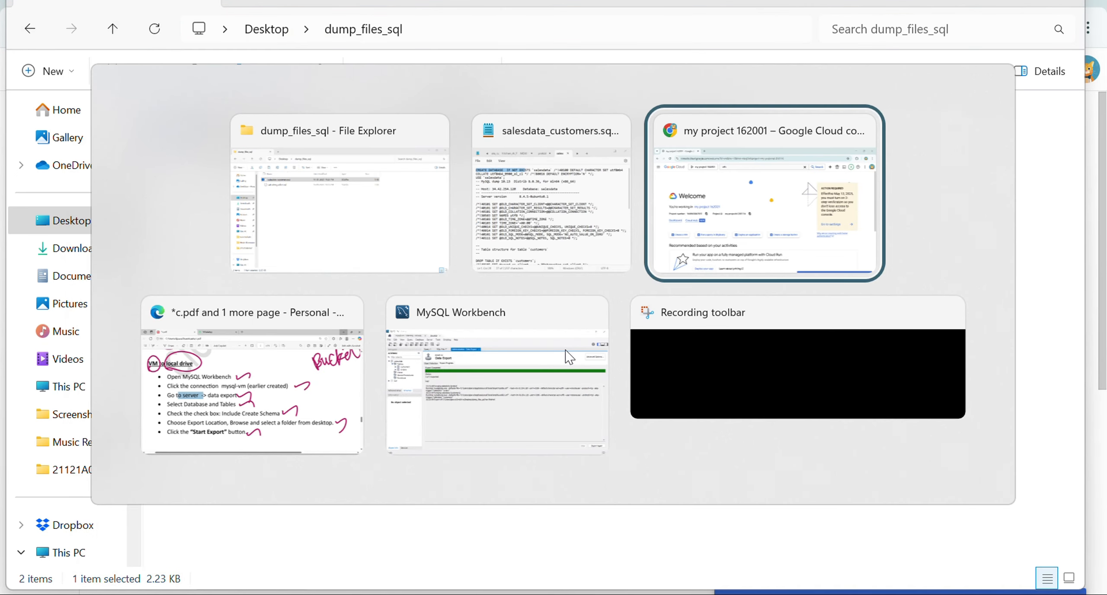
key(alt+Tab)
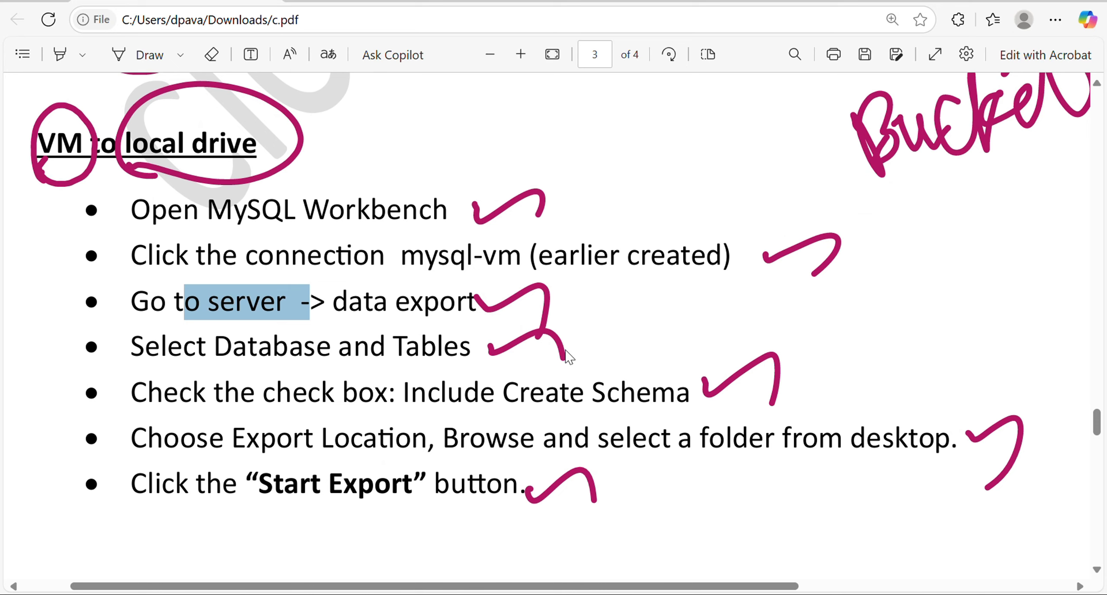
click(149, 55)
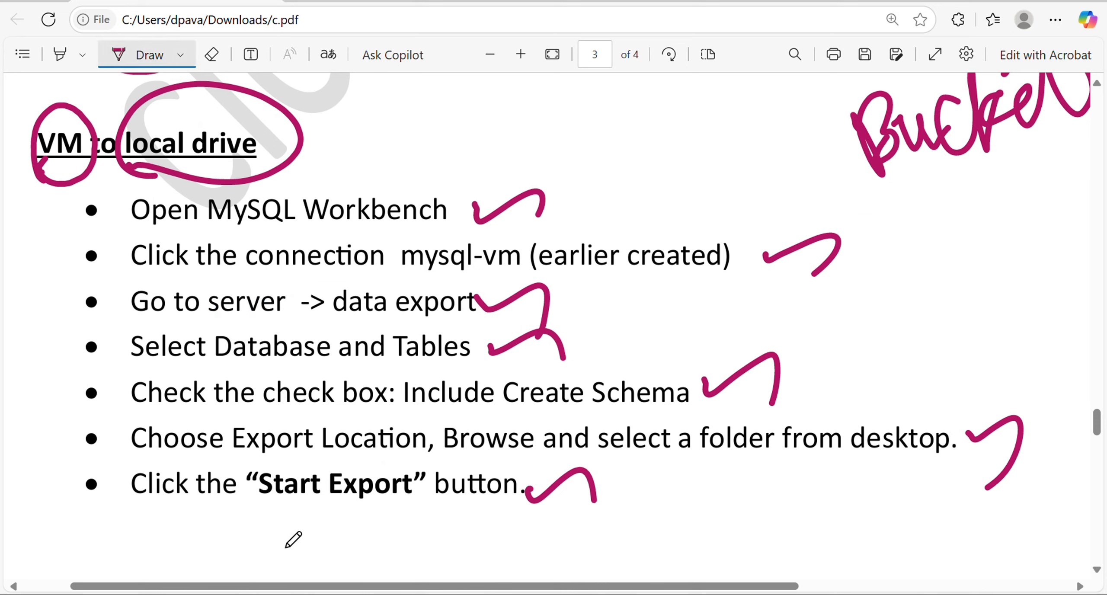
mouse_move(251, 526)
mouse_down()
mouse_move(324, 528)
mouse_move(298, 456)
mouse_move(324, 513)
mouse_up()
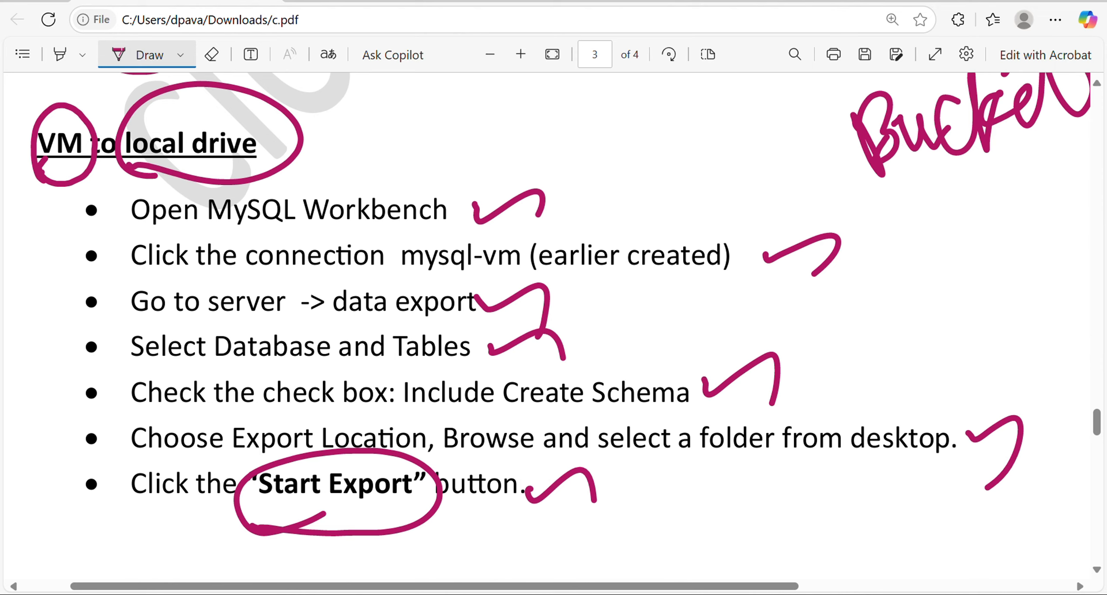
click(149, 55)
Draw pen check marks above "Local drive" and "GCS" in the "Local drive to GCS" heading on page 4.
scroll(547, 326, down, 5)
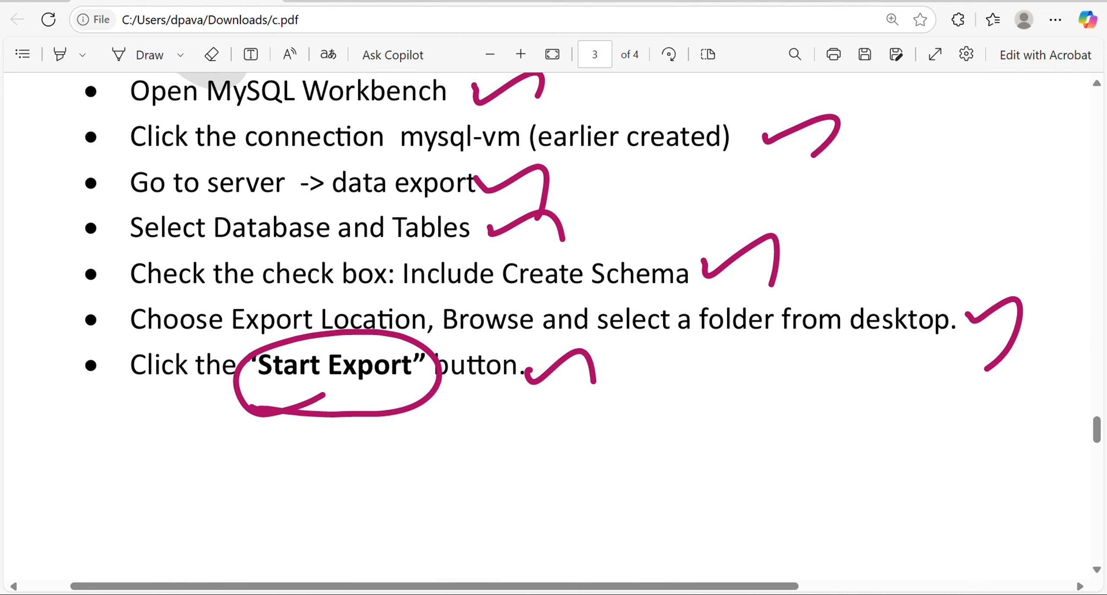
scroll(546, 326, down, 5)
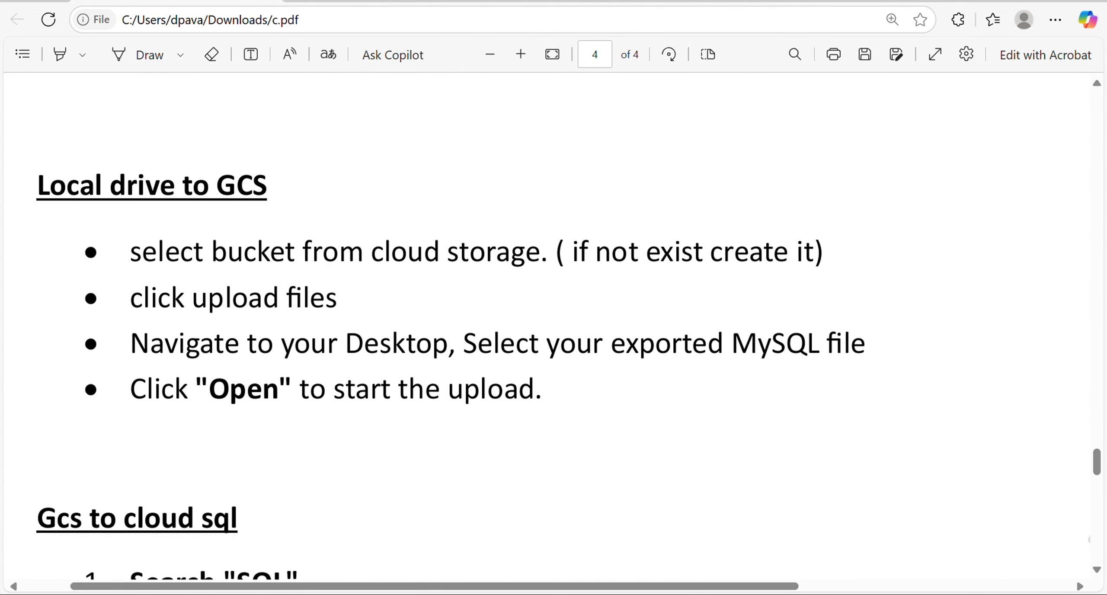
click(149, 55)
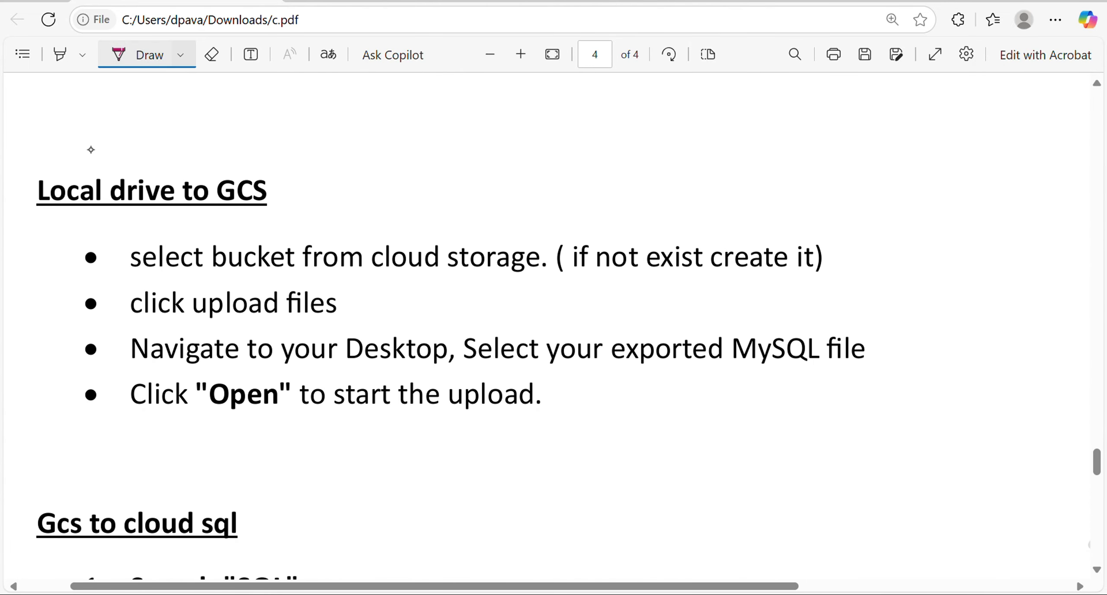
mouse_move(91, 150)
mouse_down()
mouse_move(123, 136)
mouse_move(140, 153)
mouse_up()
drag(243, 152, 298, 180)
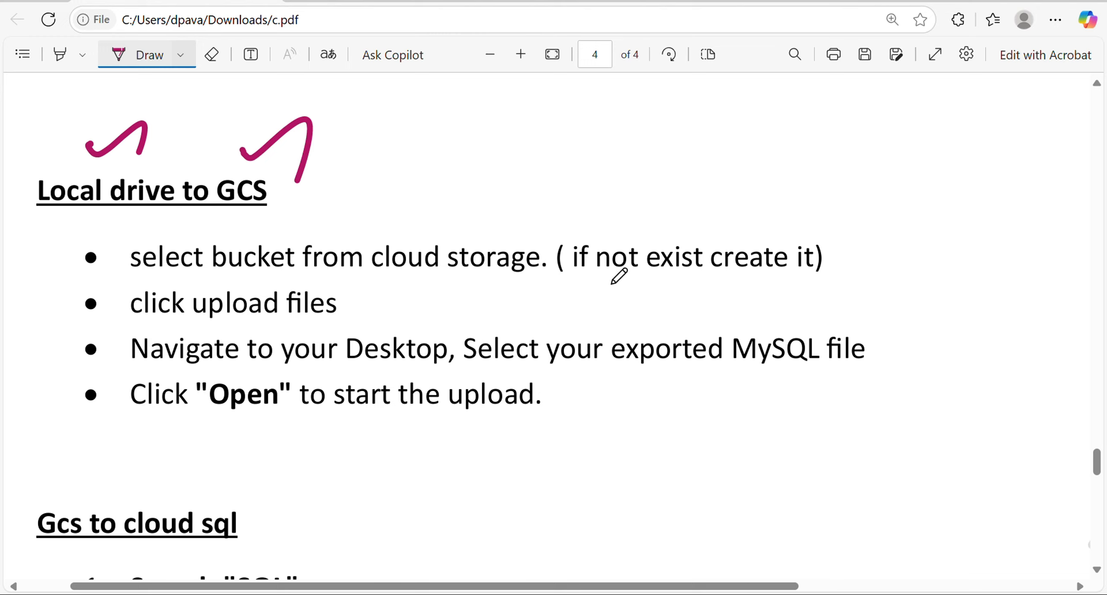
Underline "not exist create it" and "upload" with the pen in the "Local drive to GCS" instructions.
mouse_move(595, 269)
mouse_down()
mouse_move(598, 279)
mouse_move(859, 267)
mouse_up()
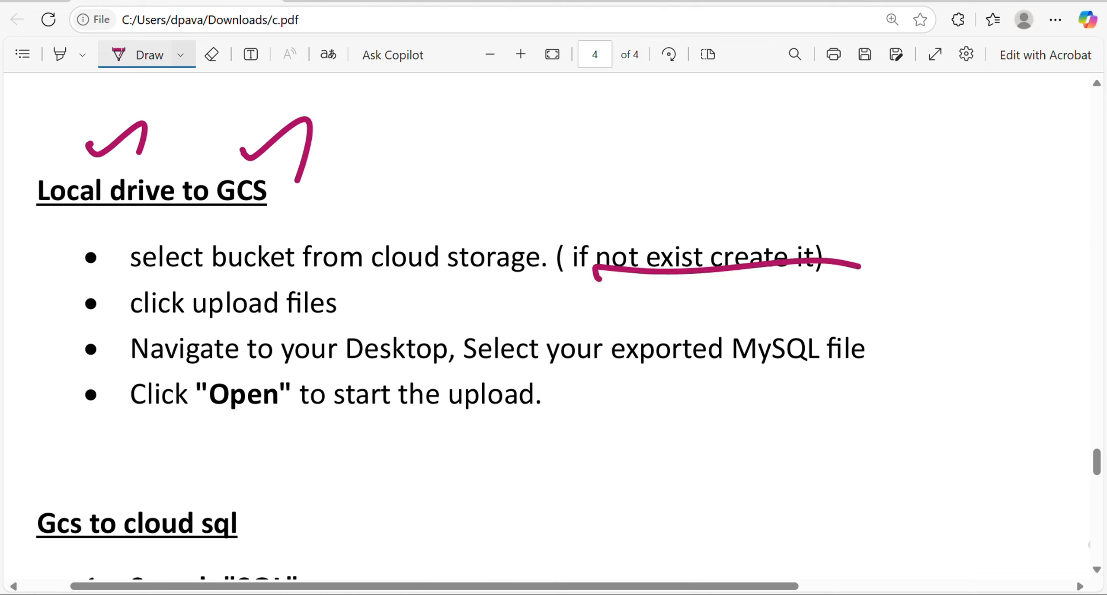
mouse_move(229, 334)
mouse_down()
mouse_move(214, 327)
mouse_move(281, 323)
mouse_up()
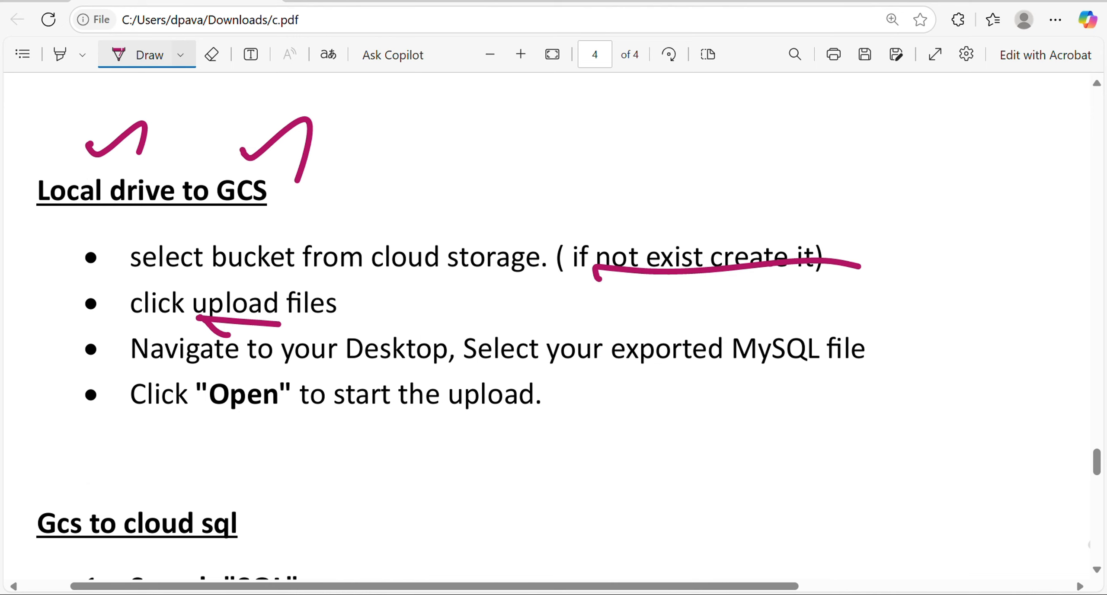
Switch to the Google Cloud console in Chrome, search for "cloud storage" and open the Buckets page.
key(alt+Tab)
key(alt+Tab)
key(alt+Tab)
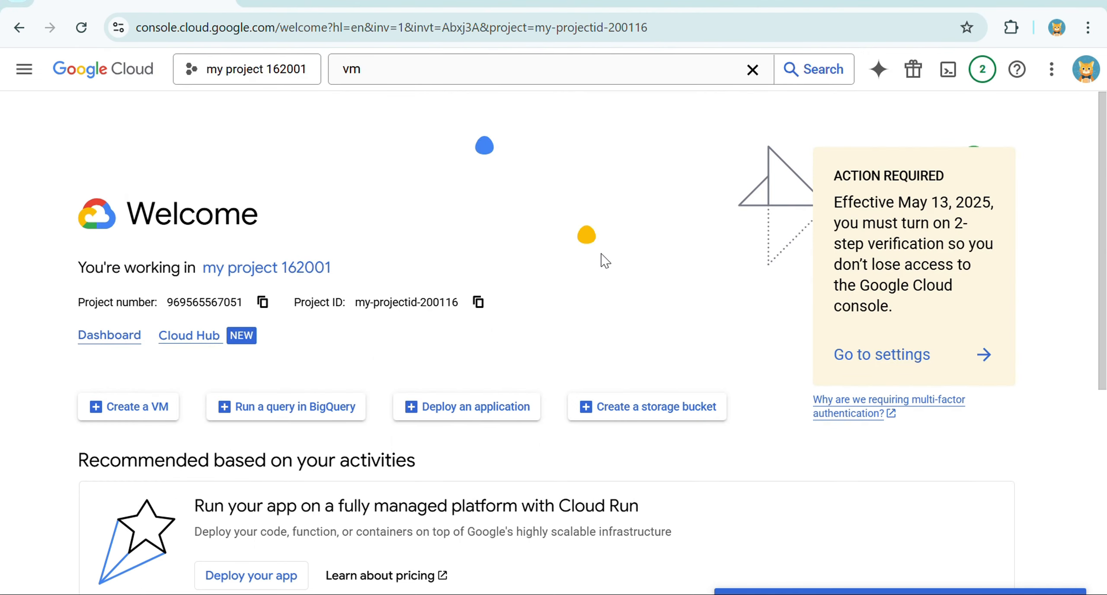
click(416, 68)
key(BackSpace)
key(BackSpace)
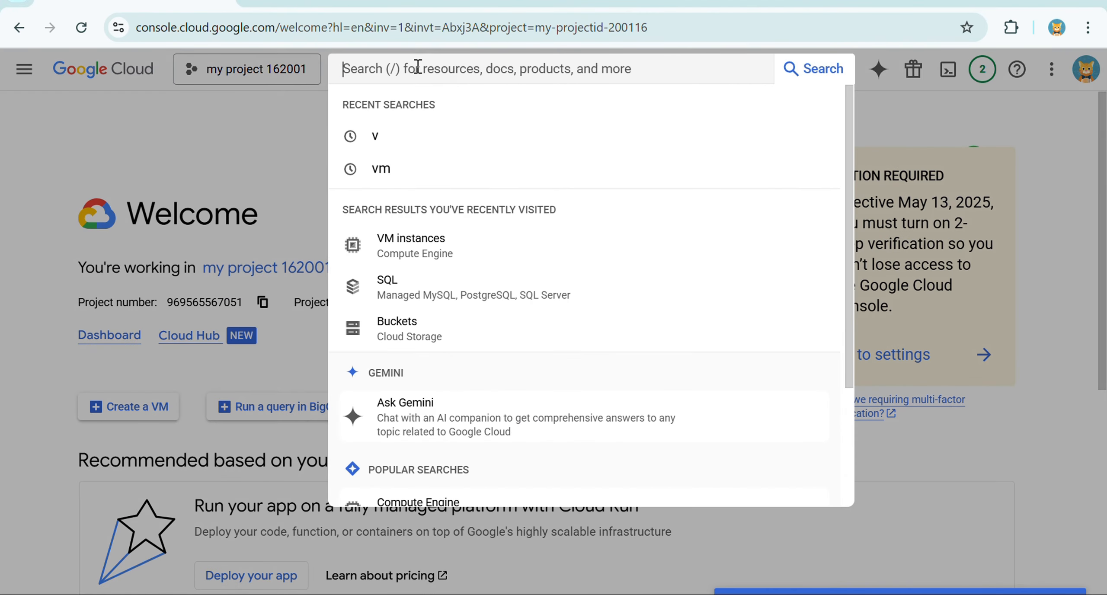
text(go)
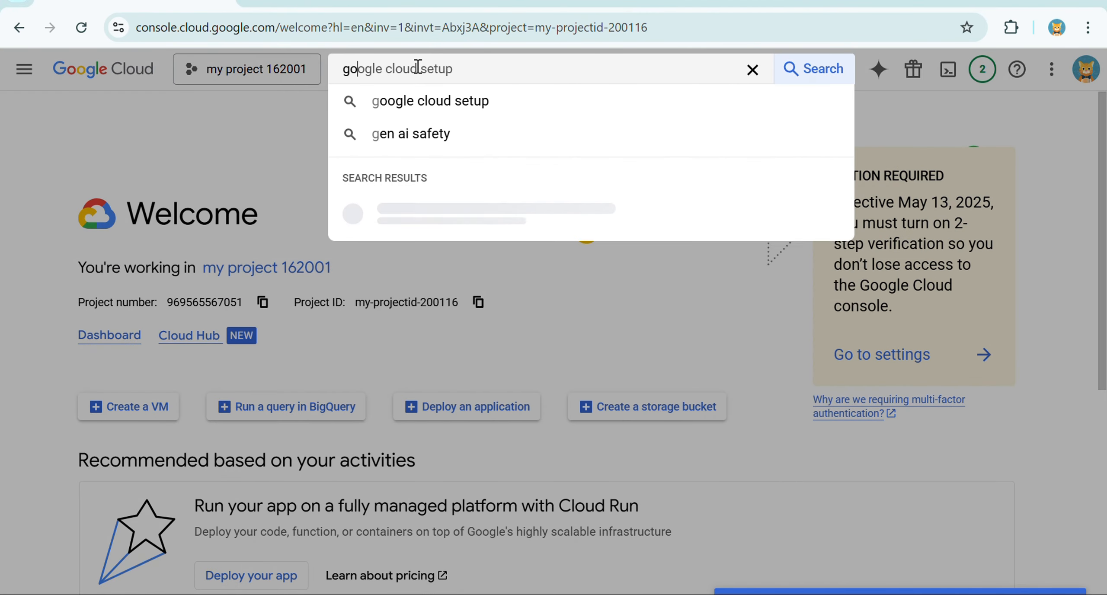
text(ogle st)
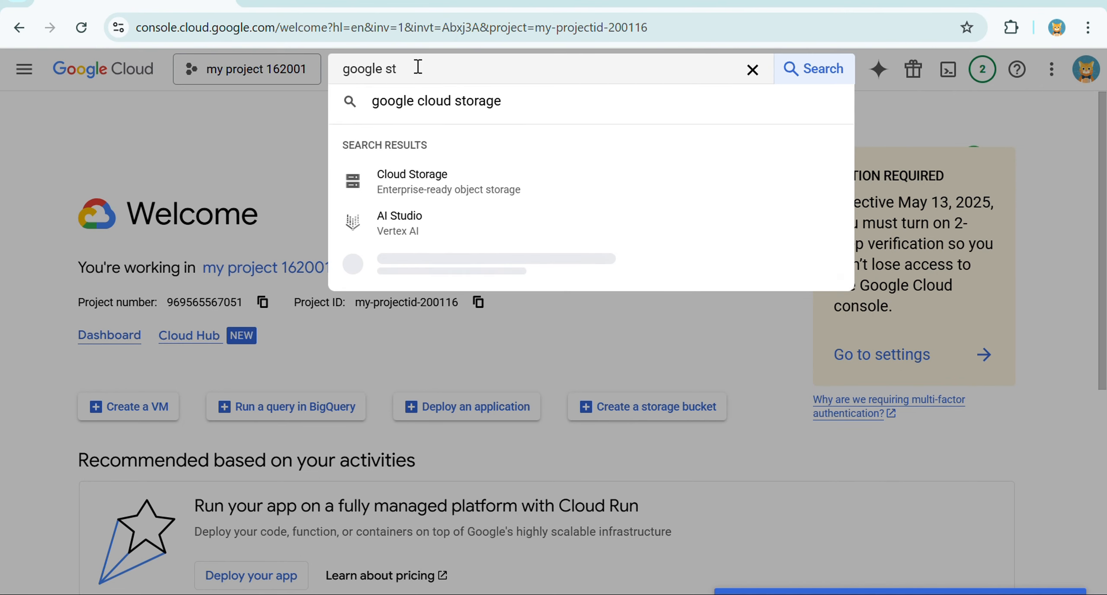
key(BackSpace)
key(BackSpace)
key(BackSpace)
key(BackSpace)
key(BackSpace)
key(BackSpace)
key(BackSpace)
key(BackSpace)
key(BackSpace)
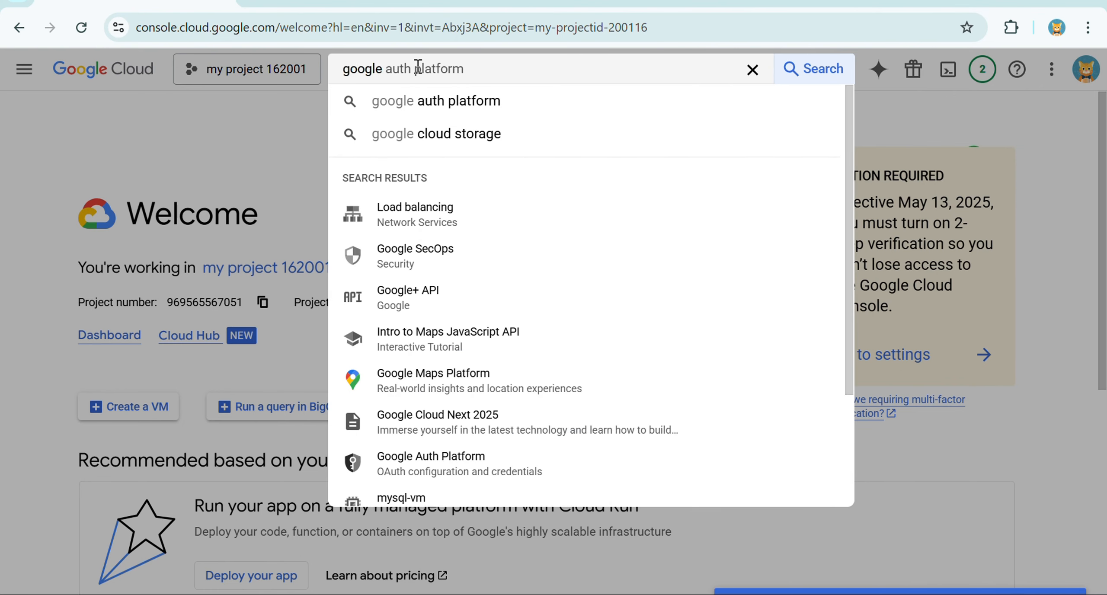
text(clo)
text(ud storage)
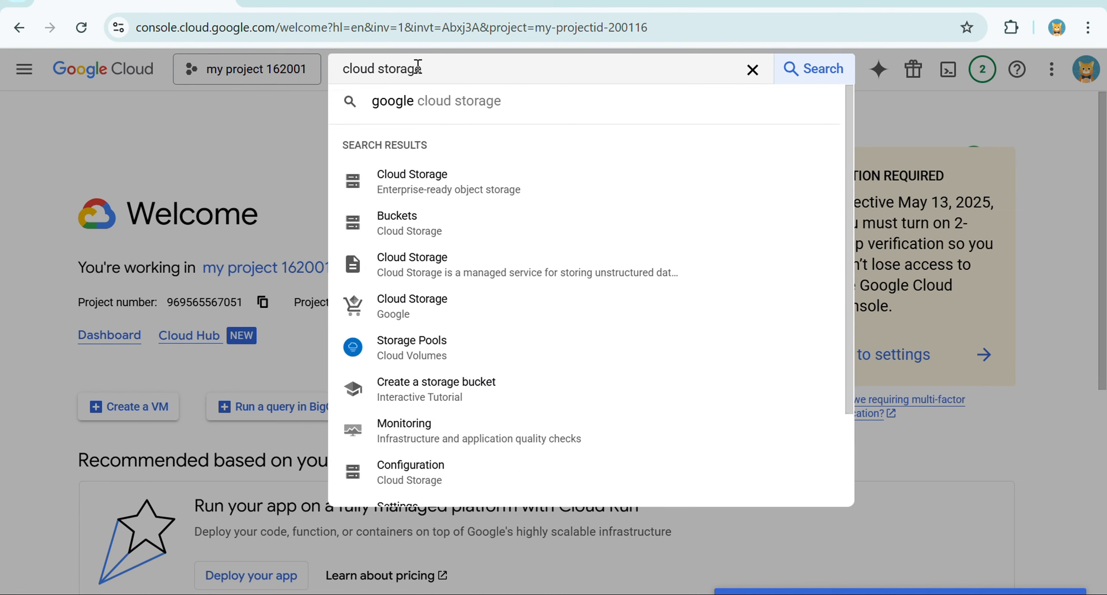
click(412, 229)
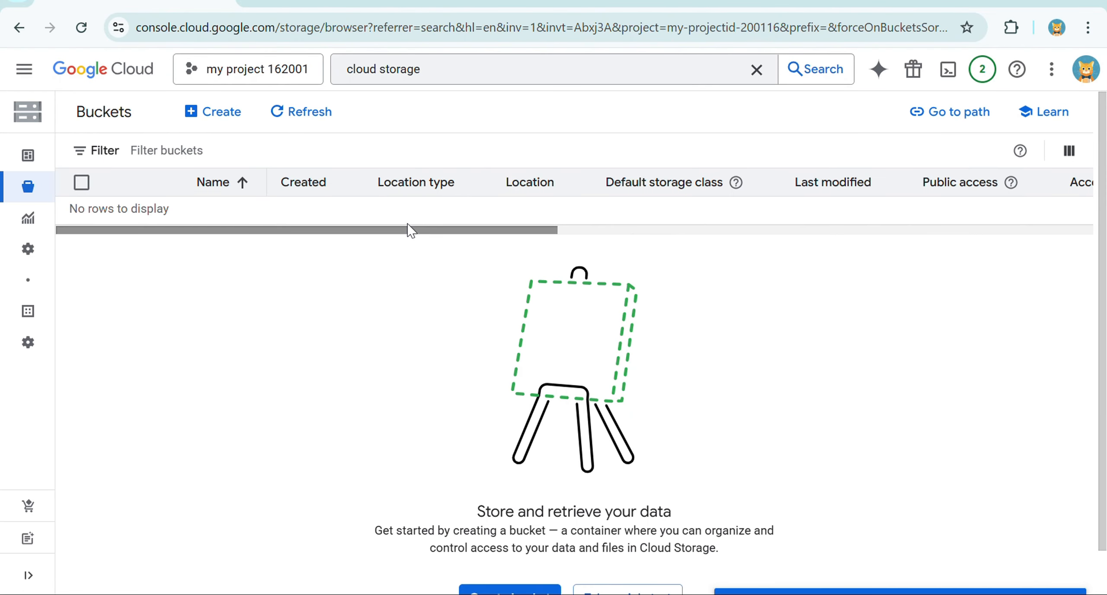
Start creating a bucket and name it dump_files_sql.
click(199, 127)
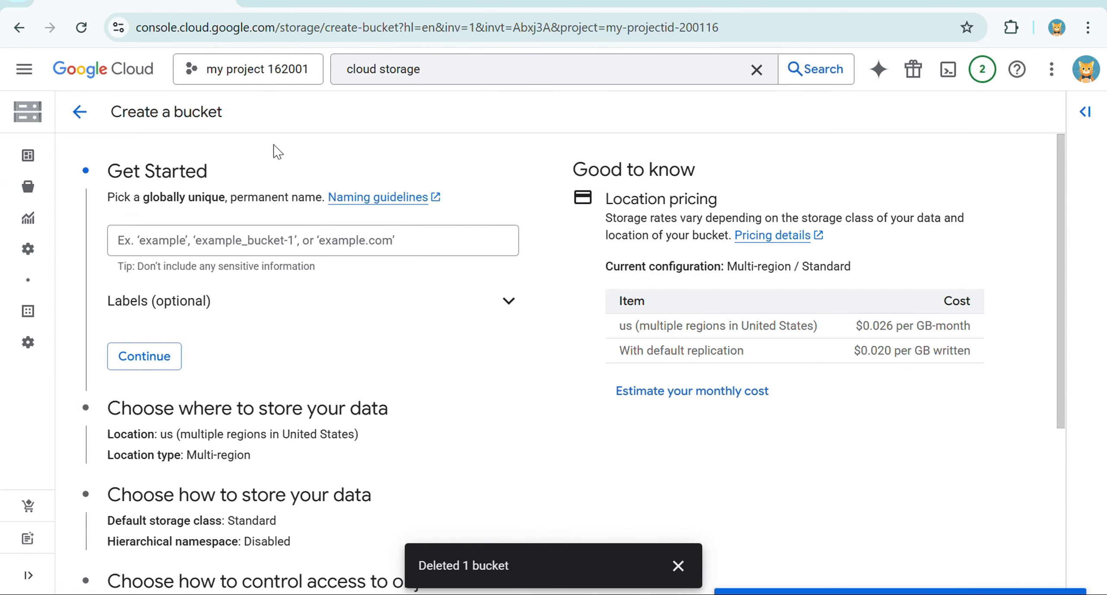
click(234, 239)
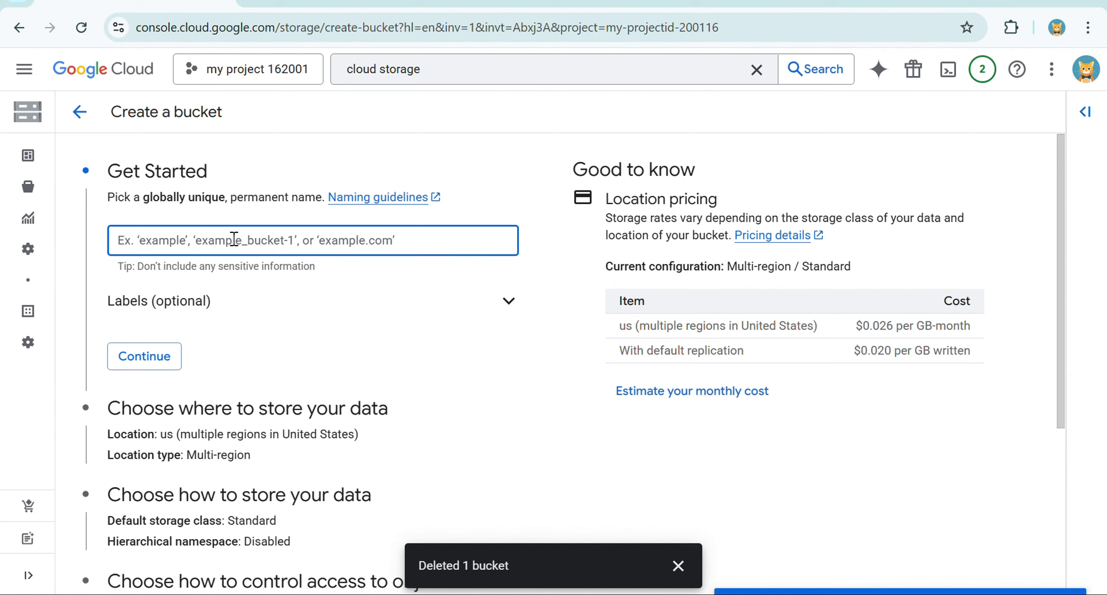
text(e)
key(BackSpace)
text(dump)
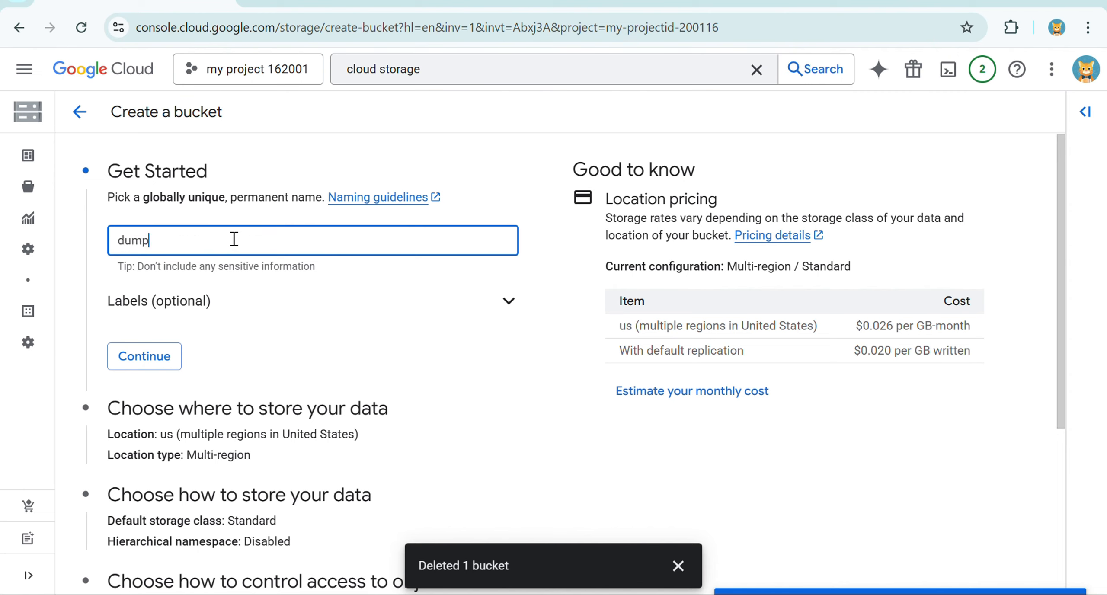
text(_files_sql)
key(Return)
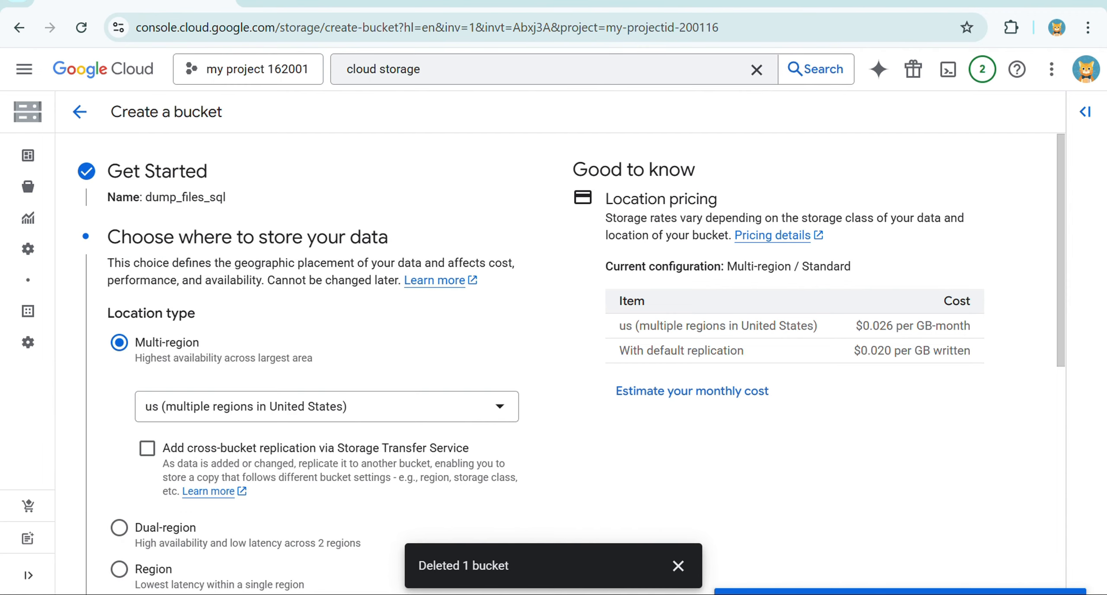
Accept the default location, storage class, access control and data protection settings, and create the bucket.
scroll(569, 364, down, 5)
click(143, 313)
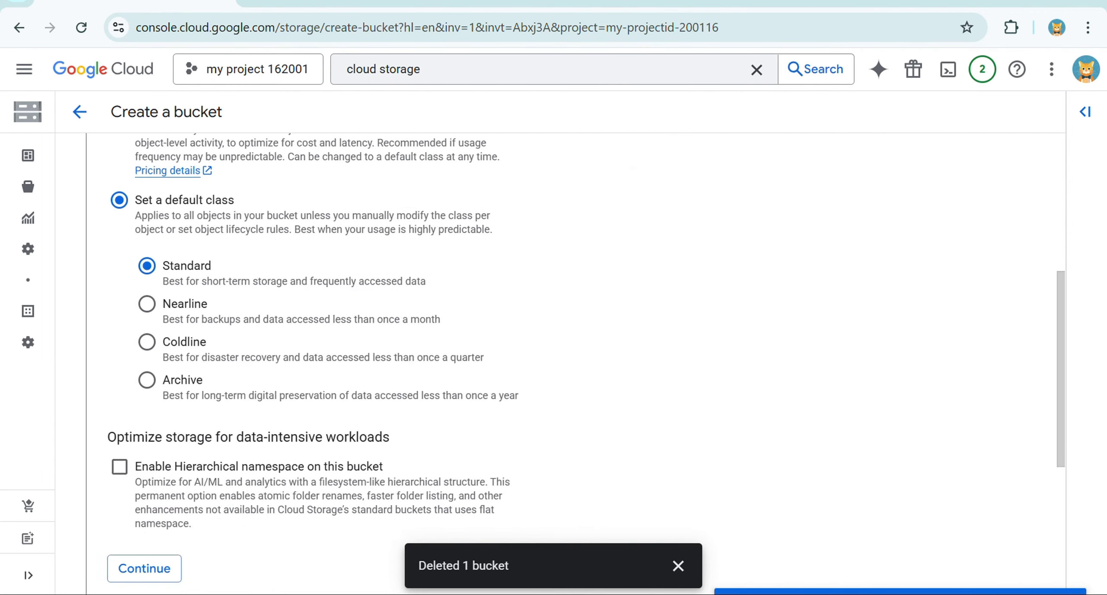
scroll(569, 364, down, 6)
click(144, 383)
scroll(569, 364, down, 3)
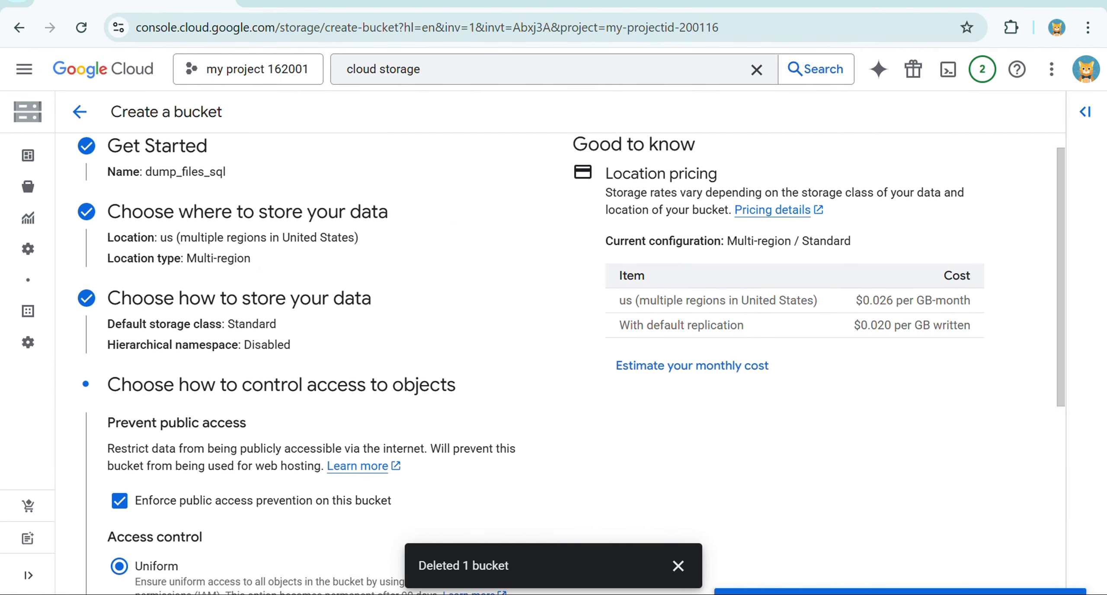
scroll(569, 364, down, 2)
click(146, 353)
scroll(569, 364, down, 8)
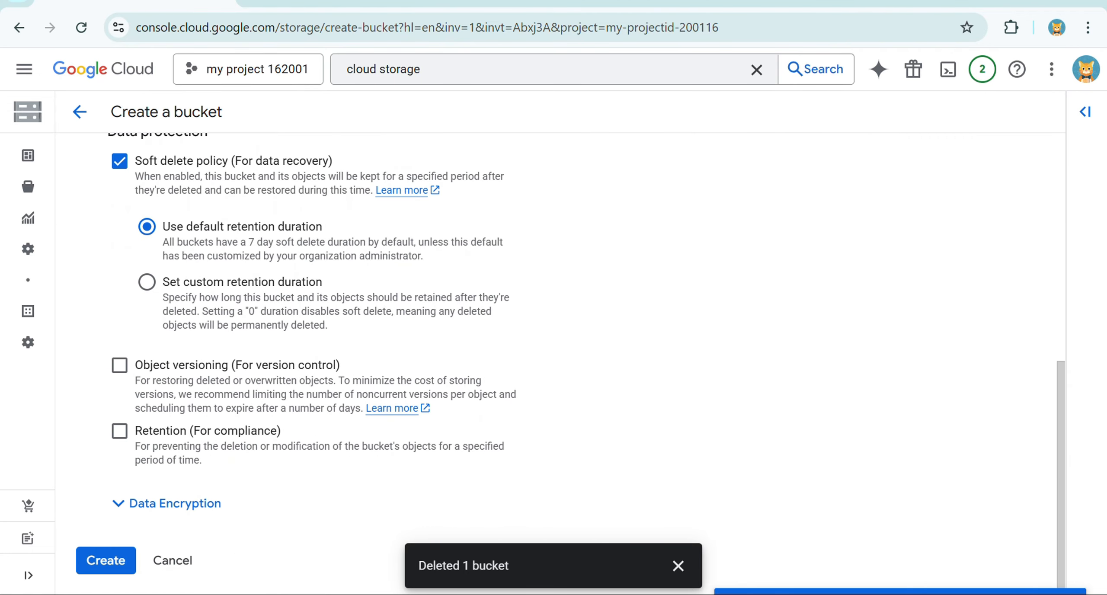
click(106, 561)
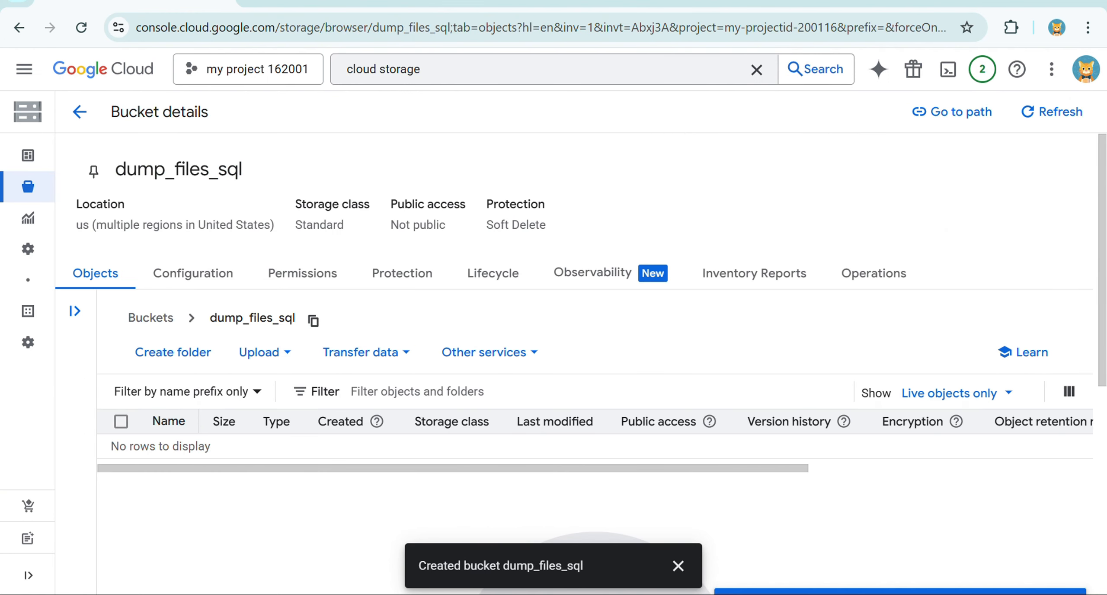
Switch to c.pdf in Edge, then add a check mark after "click upload files" and underline that instruction with the pen.
scroll(574, 372, down, 2)
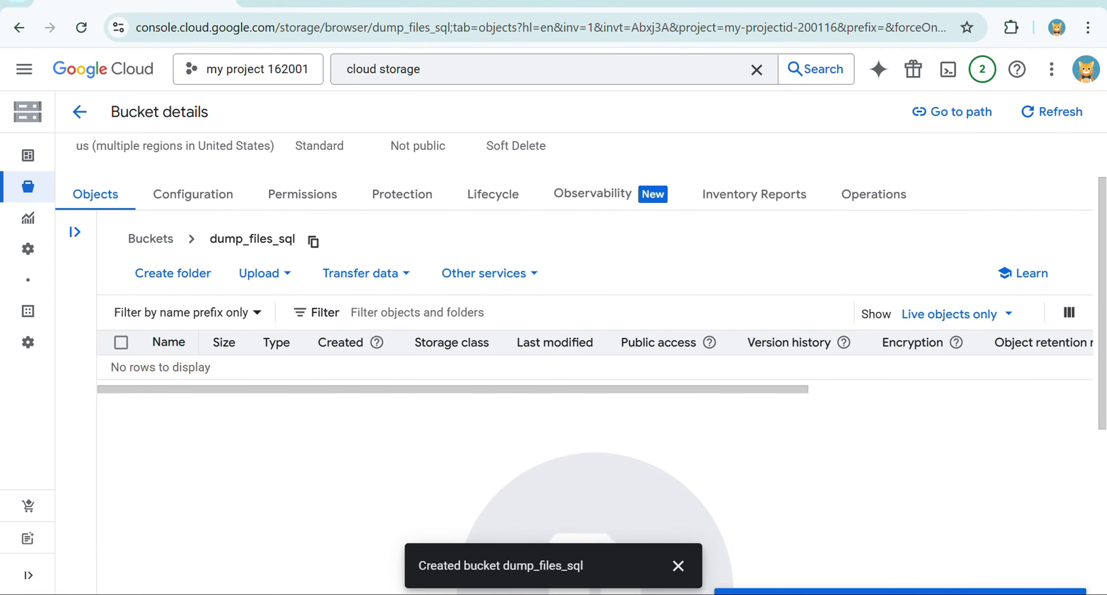
scroll(575, 364, down, 1)
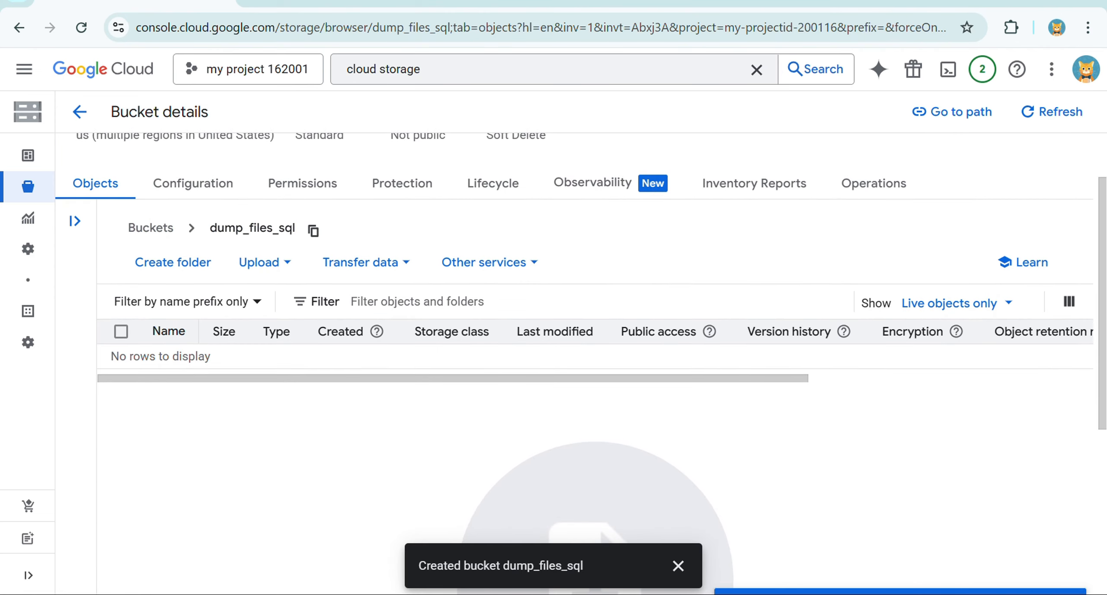
scroll(574, 364, down, 2)
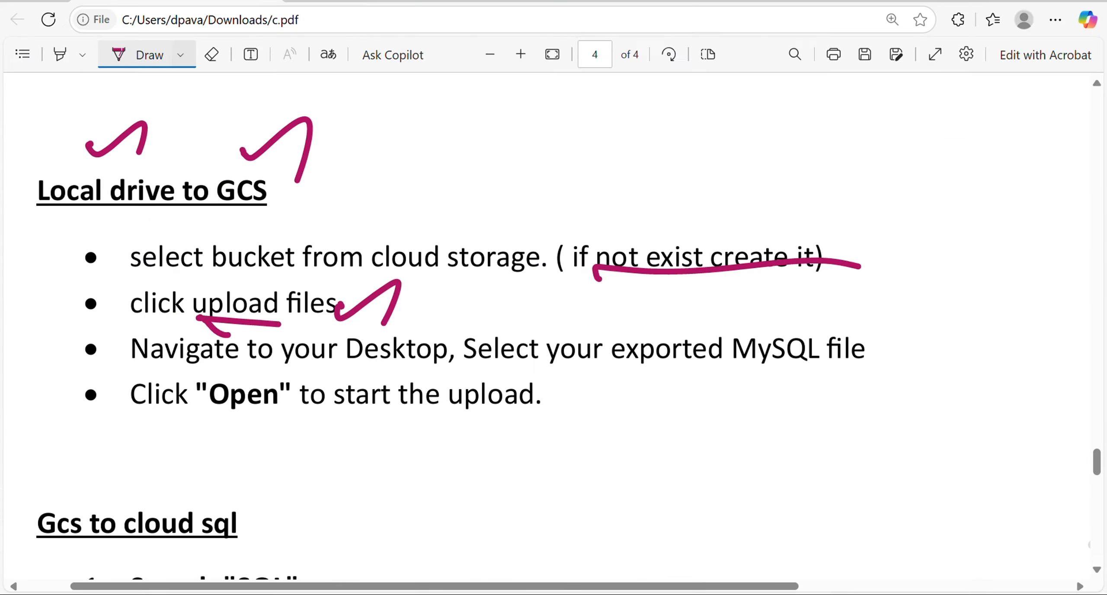
drag(149, 324, 344, 326)
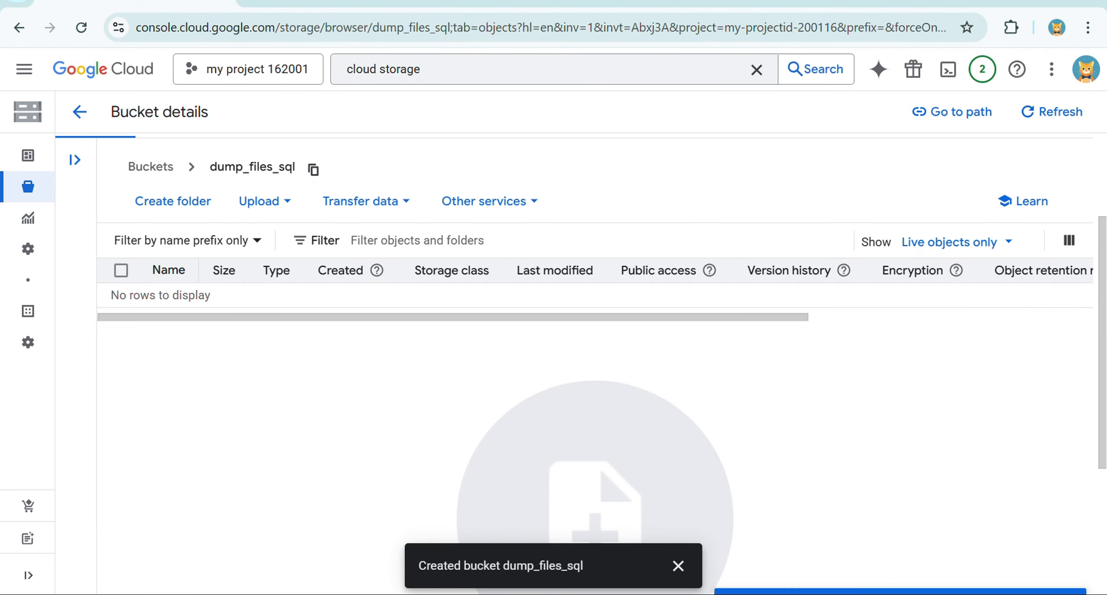
In the Google Cloud console, upload the dump_files_sql folder from the Desktop to the dump_files_sql bucket and open the uploaded folder.
click(260, 201)
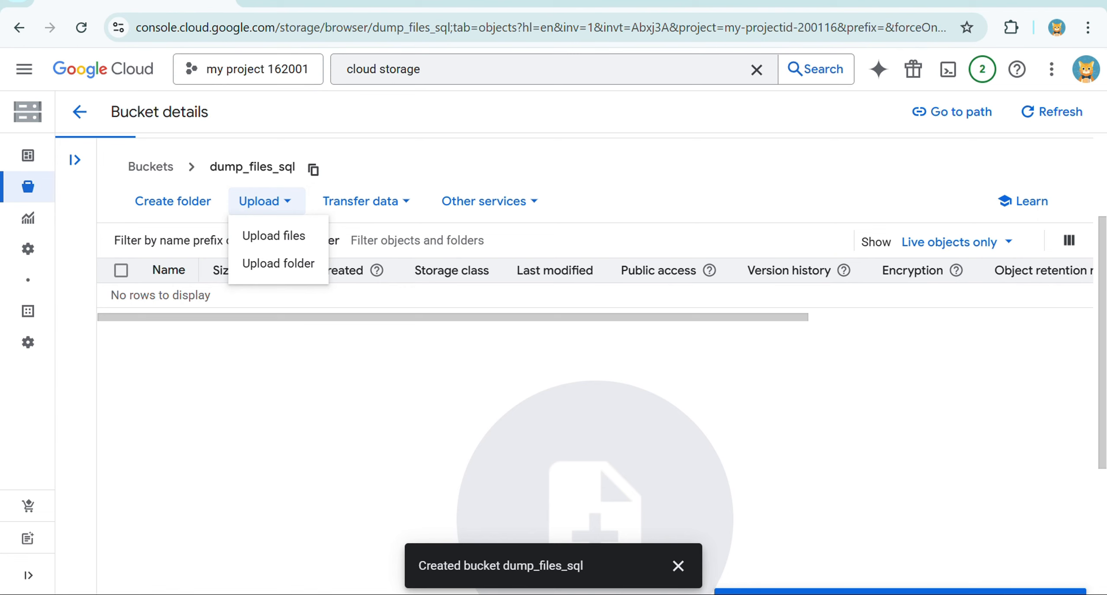
click(278, 263)
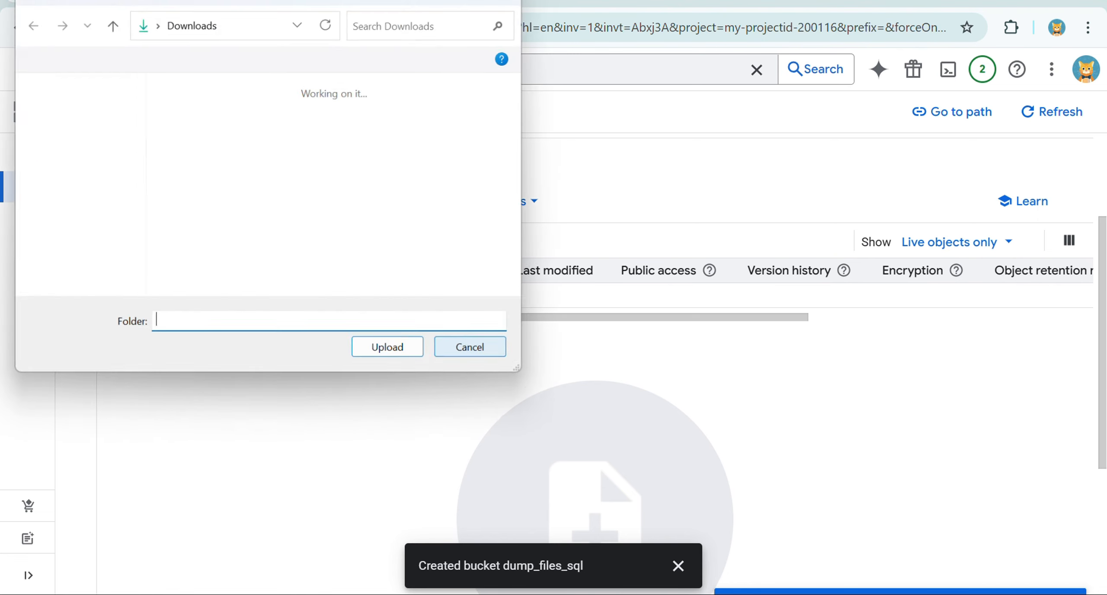
scroll(327, 186, down, 5)
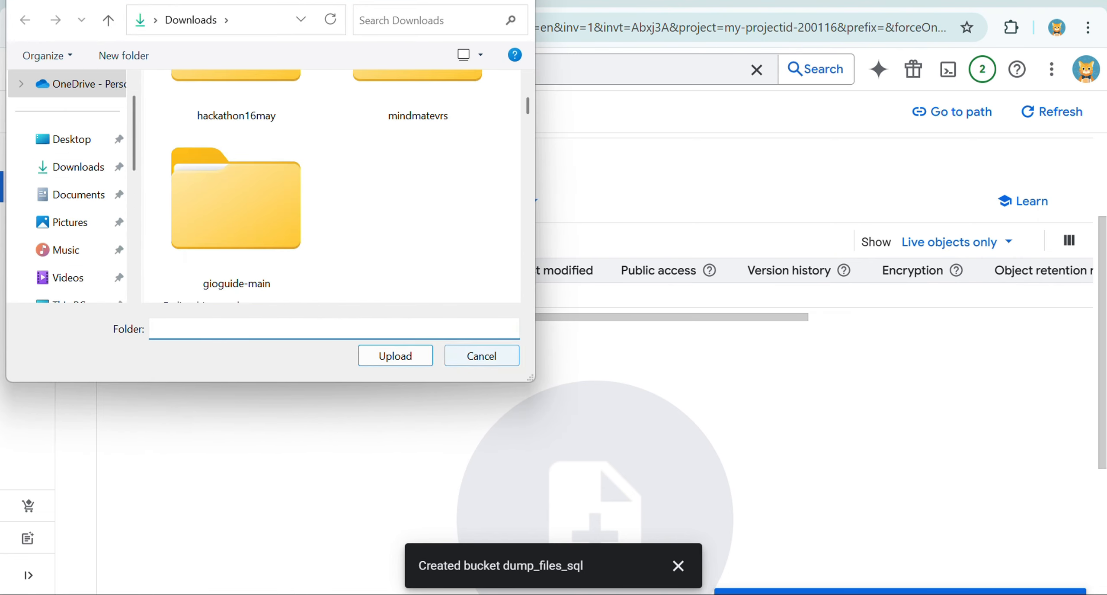
scroll(327, 186, down, 1)
click(72, 139)
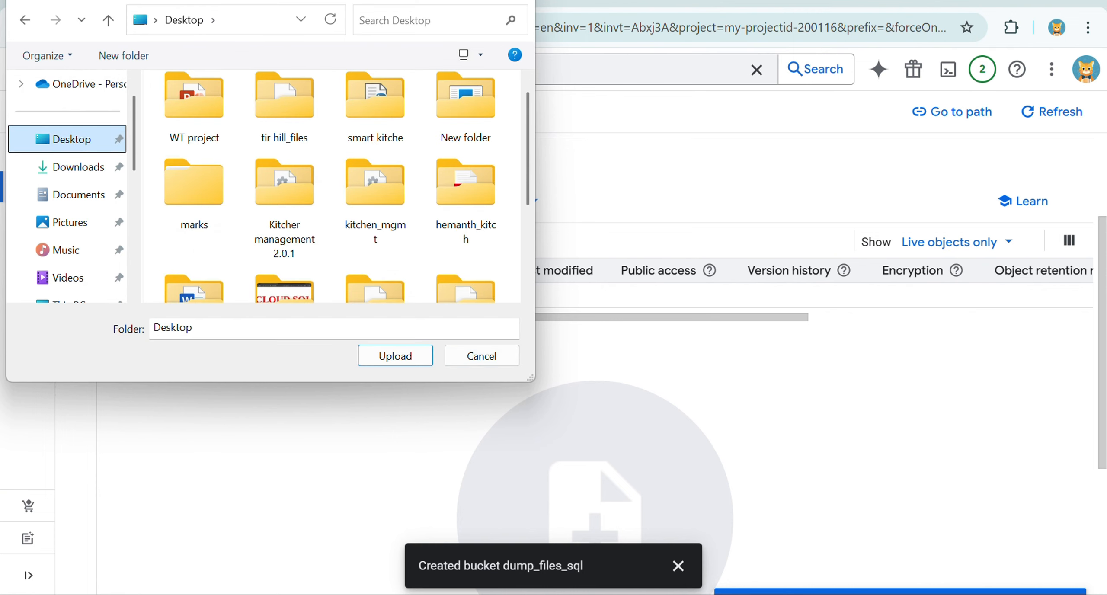
scroll(342, 185, down, 3)
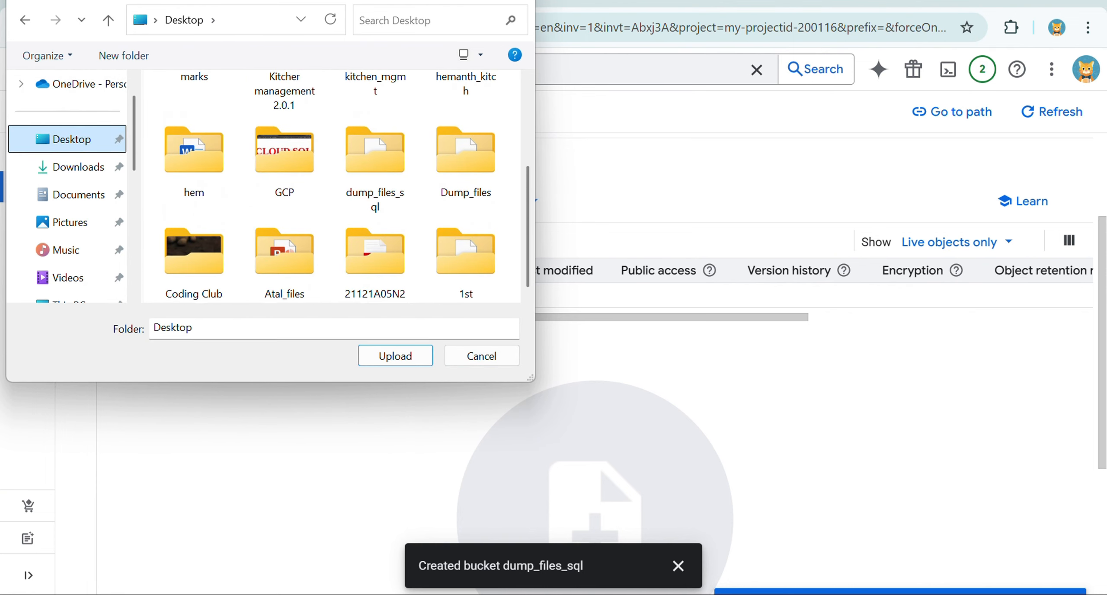
click(374, 166)
click(395, 356)
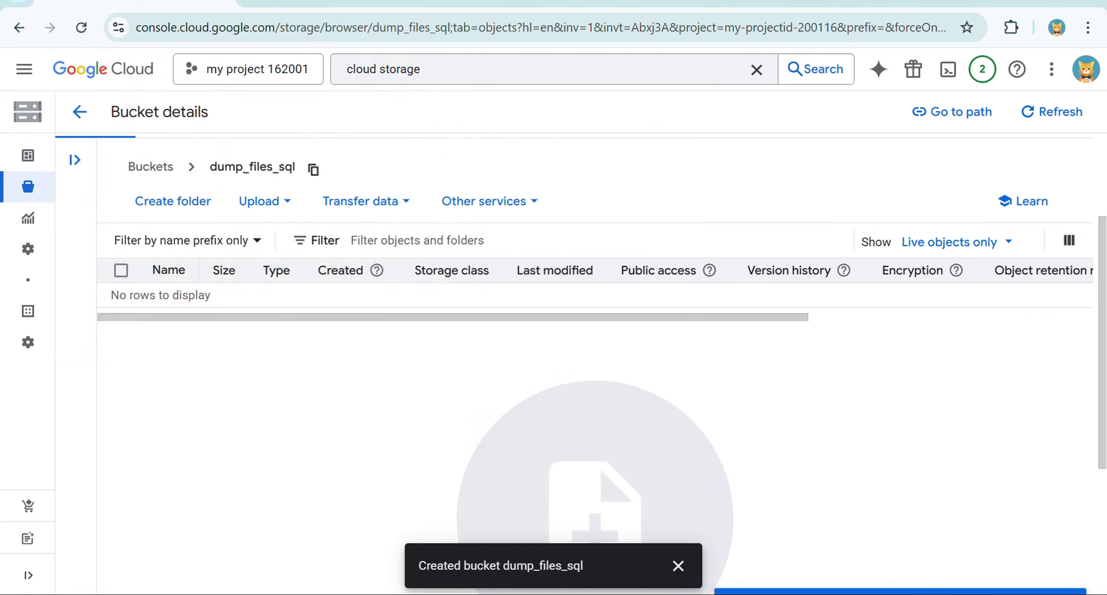
click(626, 154)
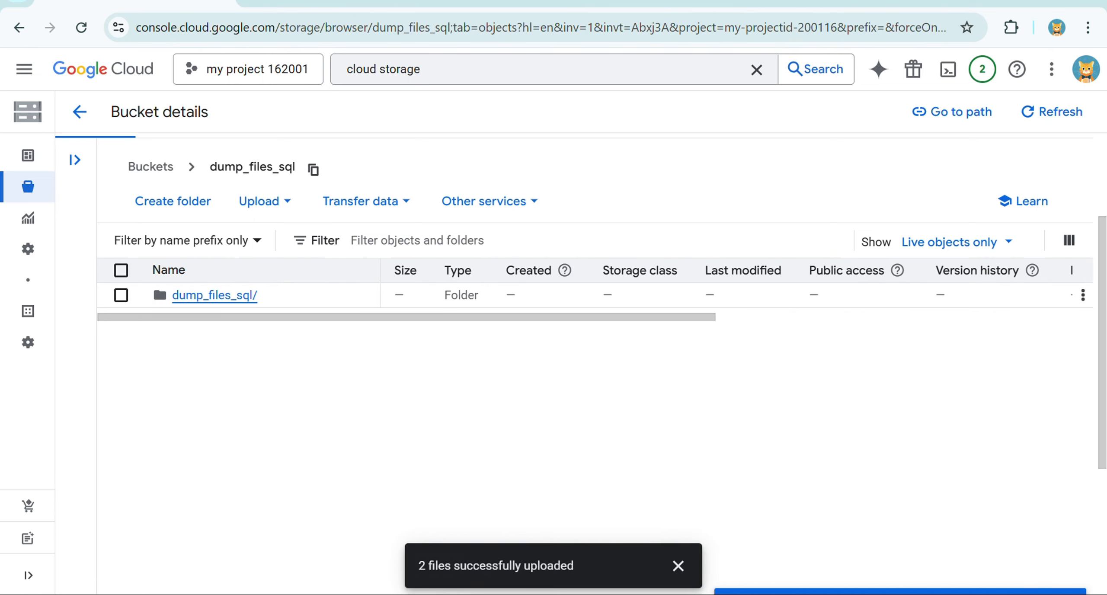
click(215, 296)
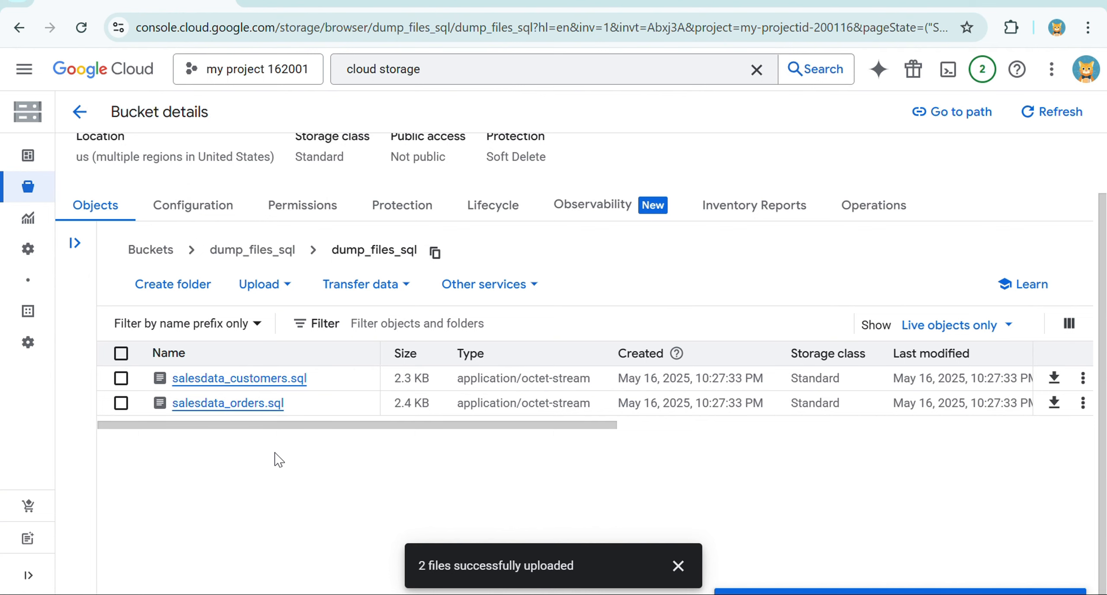
Switch to c.pdf in Edge and draw a pen check mark on "Open" in the last "Local drive to GCS" instruction.
key(alt+Tab)
key(Escape)
key(alt+Tab)
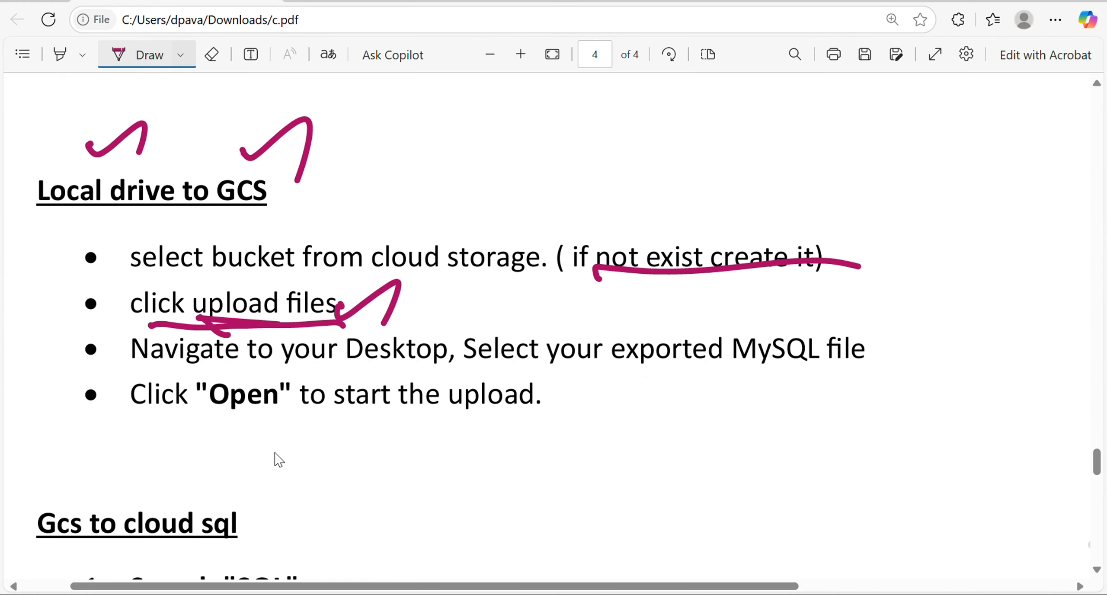
drag(190, 424, 309, 399)
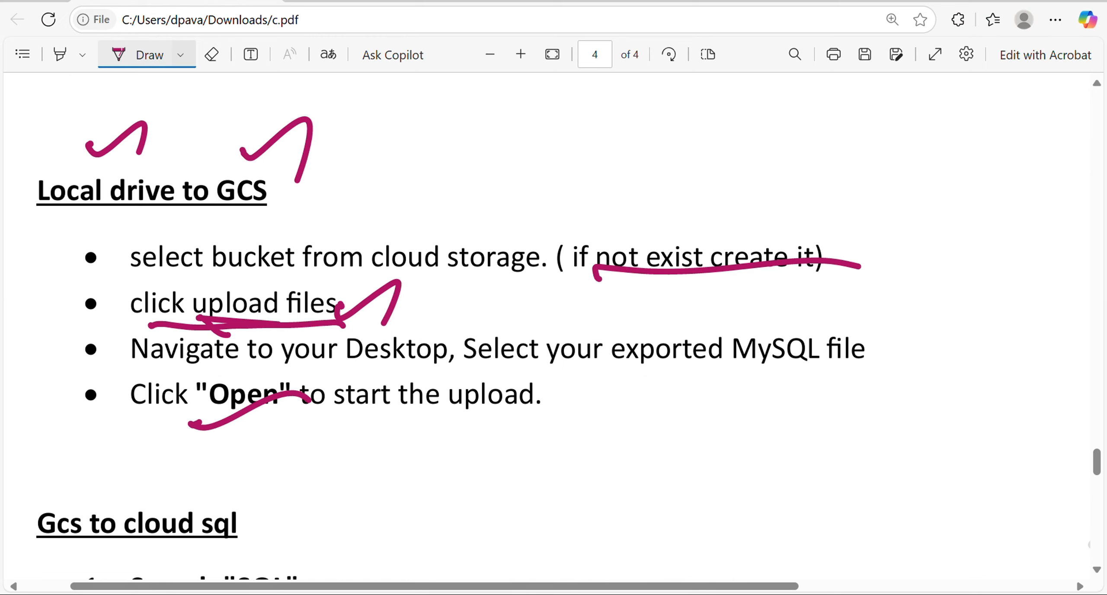
Circle "Gcs" and underline "to cloud sql" in that section's heading with the pen, and switch back to the Google Cloud console.
key(Escape)
scroll(553, 329, down, 10)
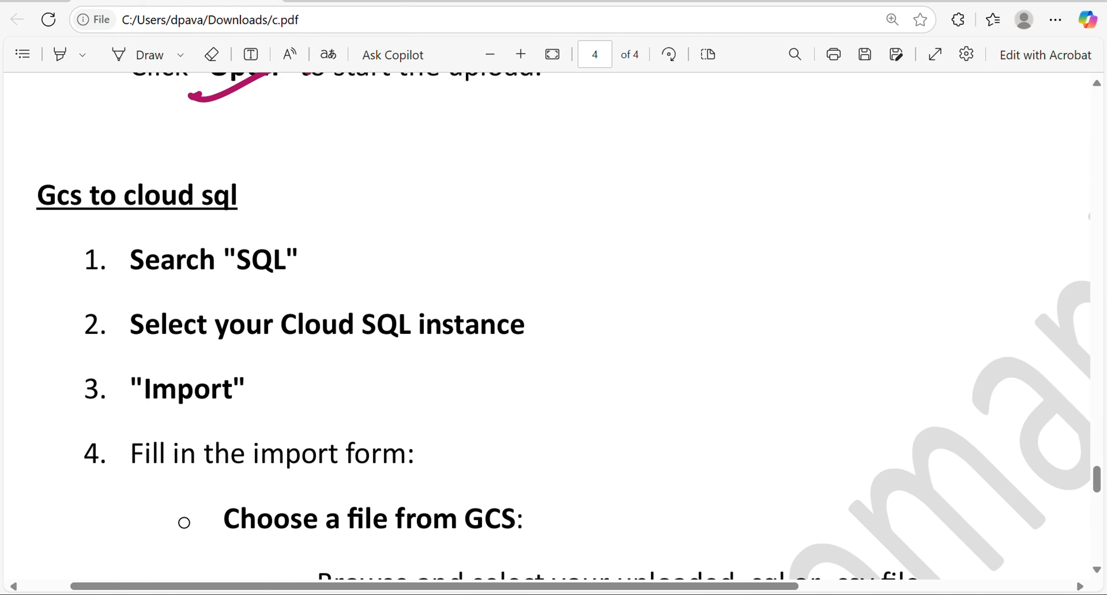
scroll(553, 329, up, 1)
click(143, 55)
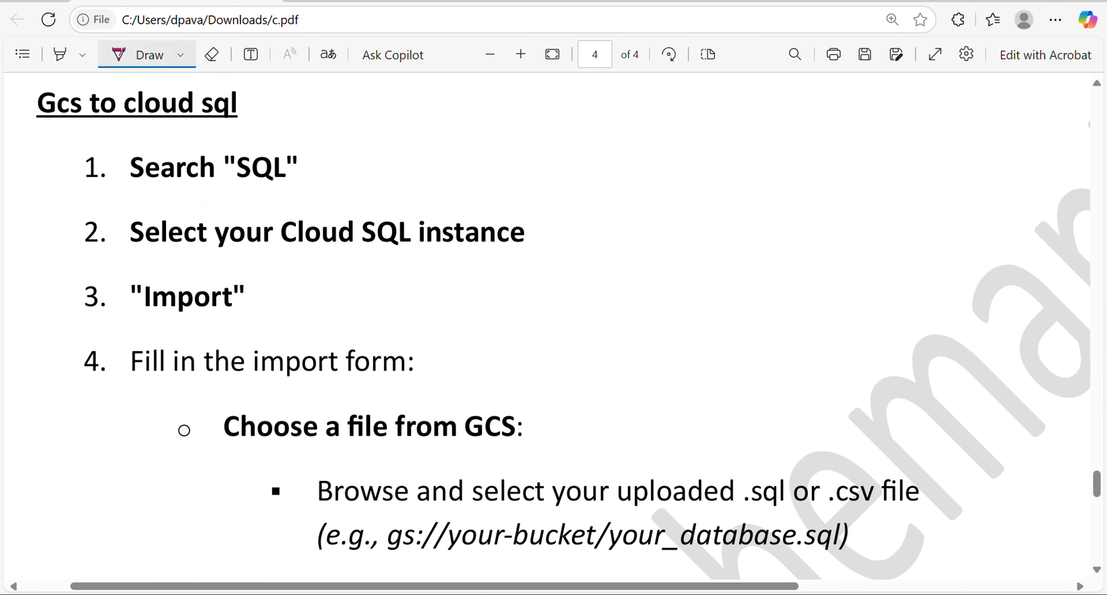
mouse_move(41, 126)
mouse_down()
mouse_move(50, 69)
mouse_move(80, 136)
mouse_move(256, 126)
mouse_up()
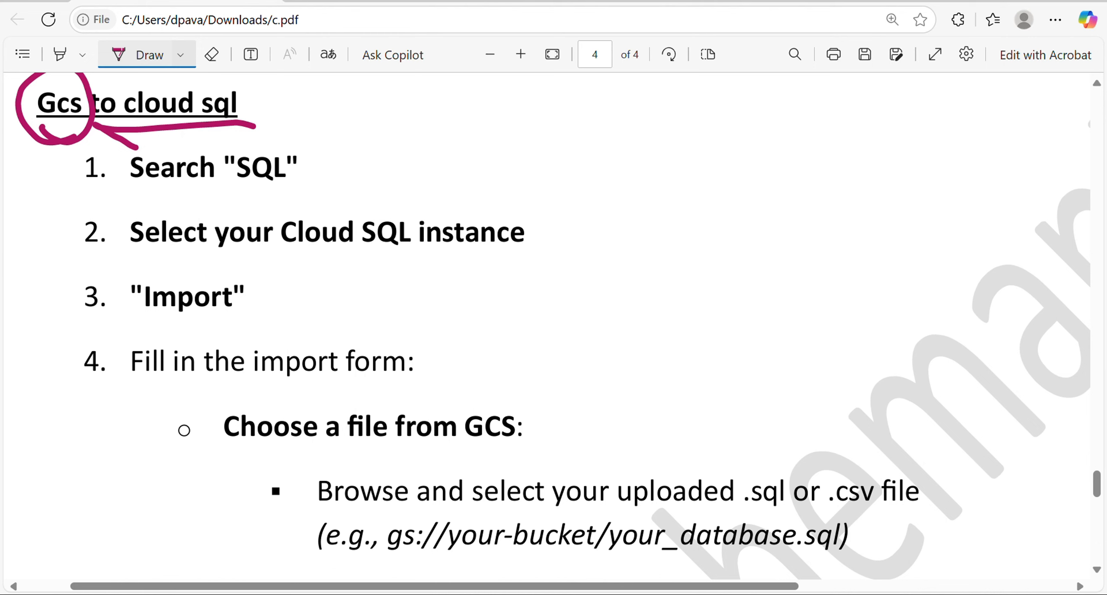
key(alt+Tab)
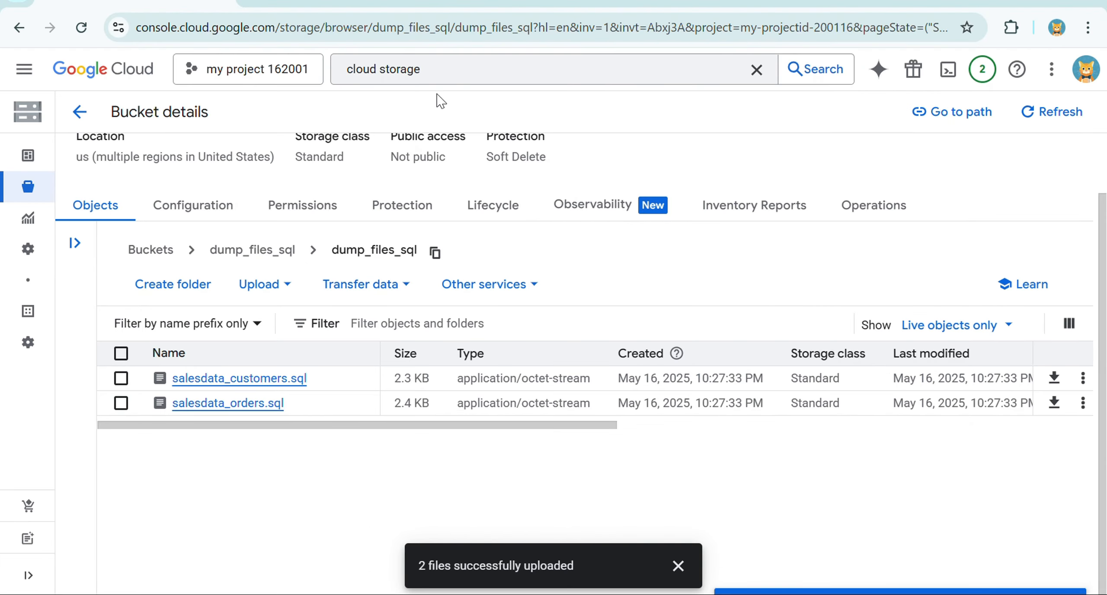
Search the Google Cloud console for "sql" and open the Cloud SQL instances page.
click(445, 76)
triple_click(452, 74)
text(sq)
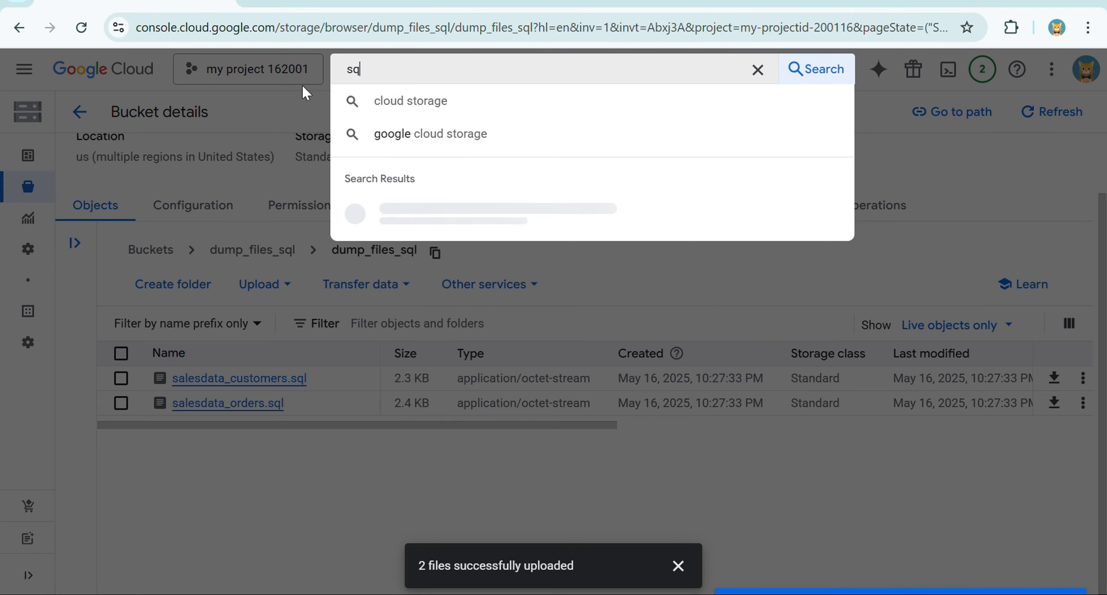
text(l)
key(Return)
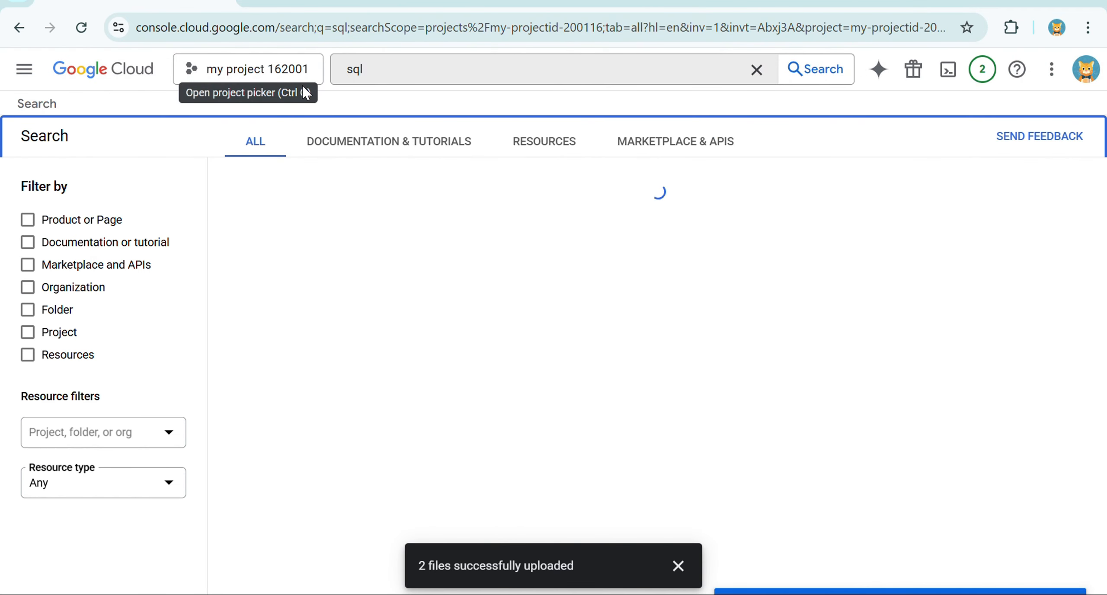
click(276, 249)
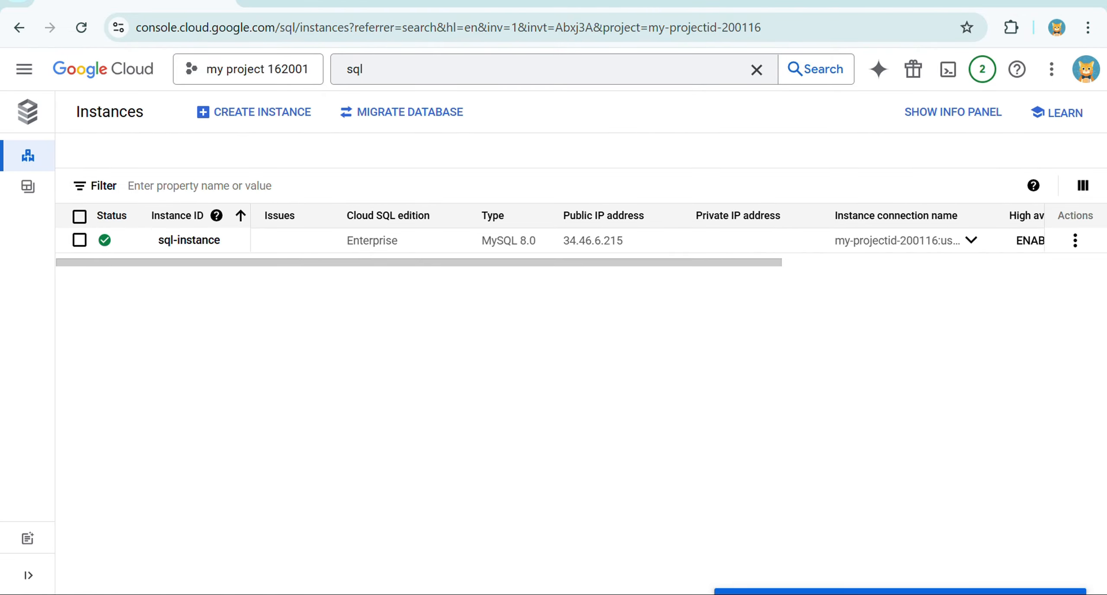
Open the overview of the Cloud SQL instance sql-instance and locate its import option.
scroll(226, 212, up, 5)
scroll(227, 212, down, 4)
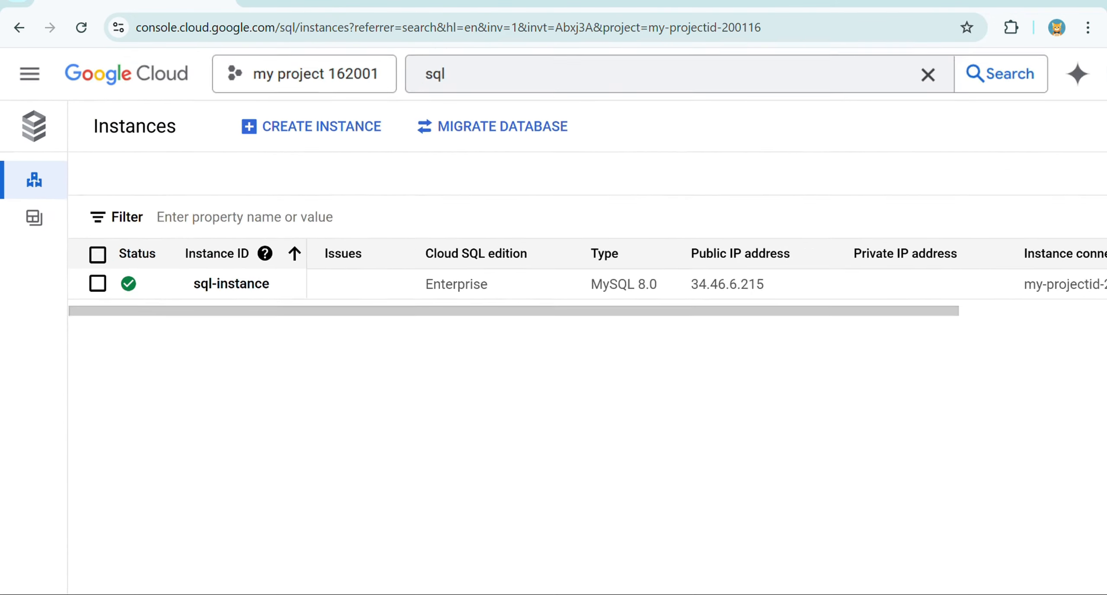
scroll(227, 212, down, 1)
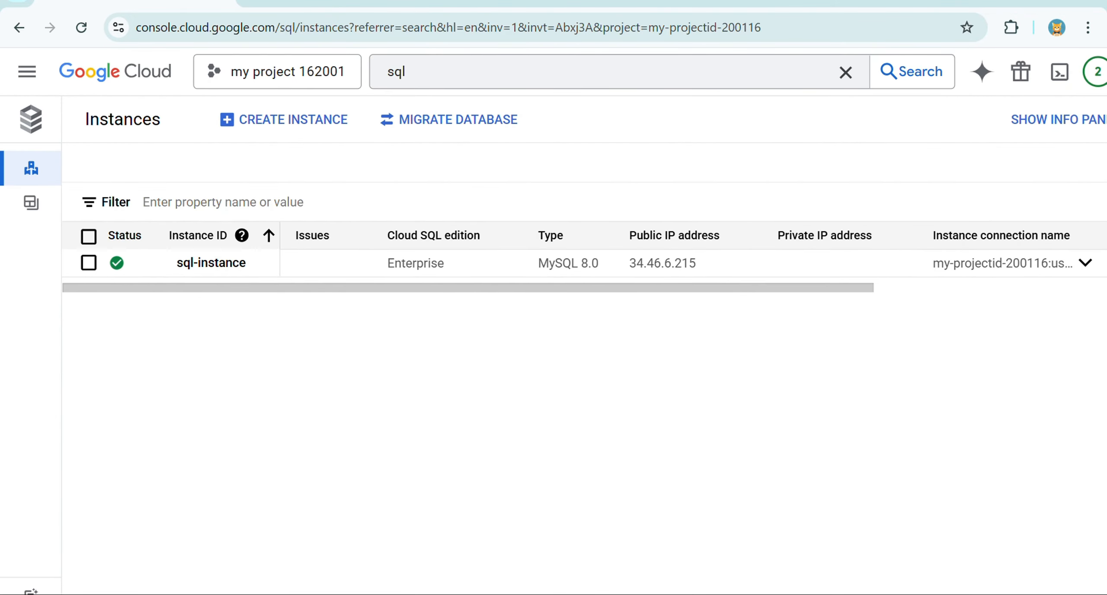
scroll(227, 212, down, 1)
scroll(227, 212, up, 5)
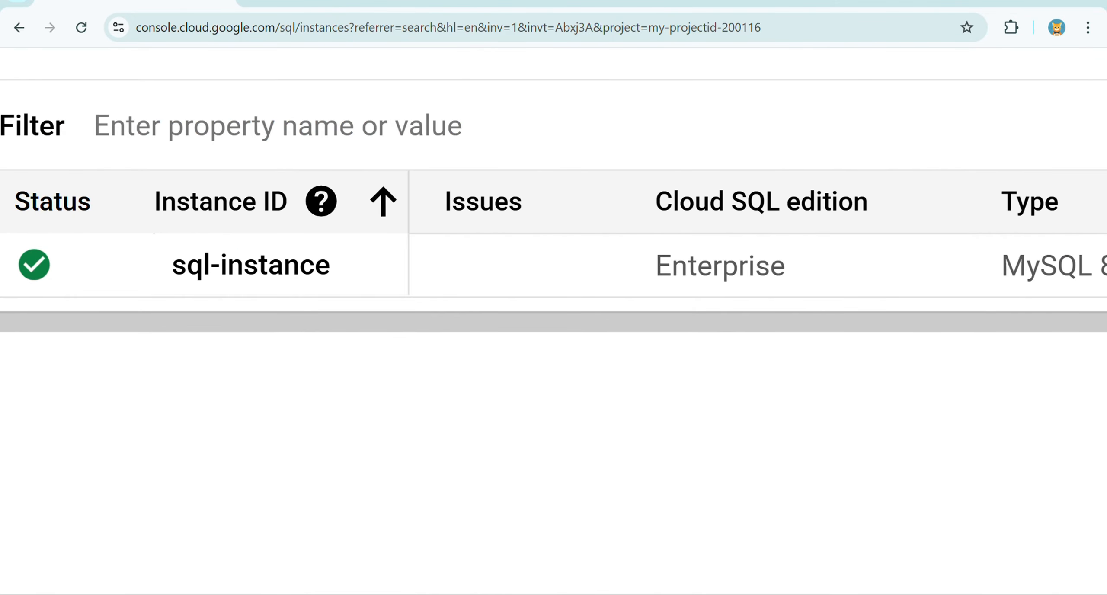
click(251, 265)
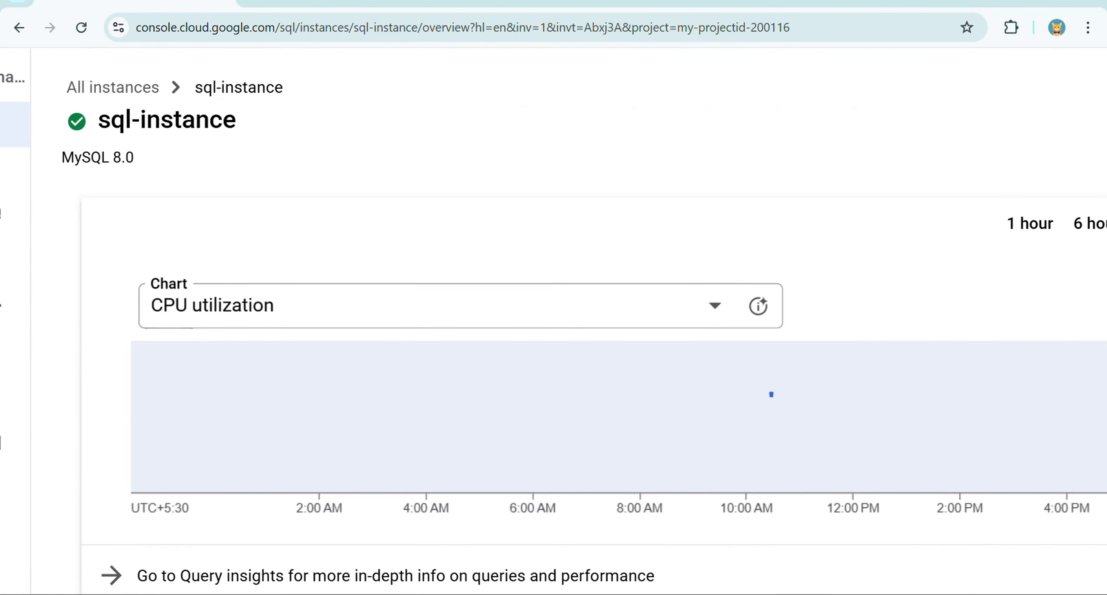
scroll(554, 321, down, 4)
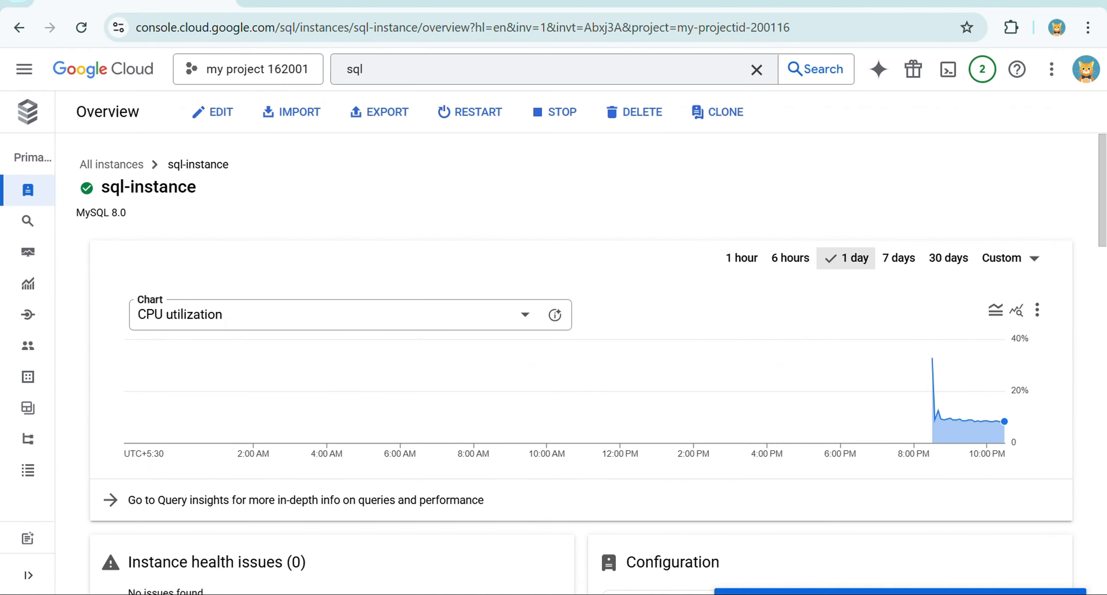
scroll(289, 83, up, 5)
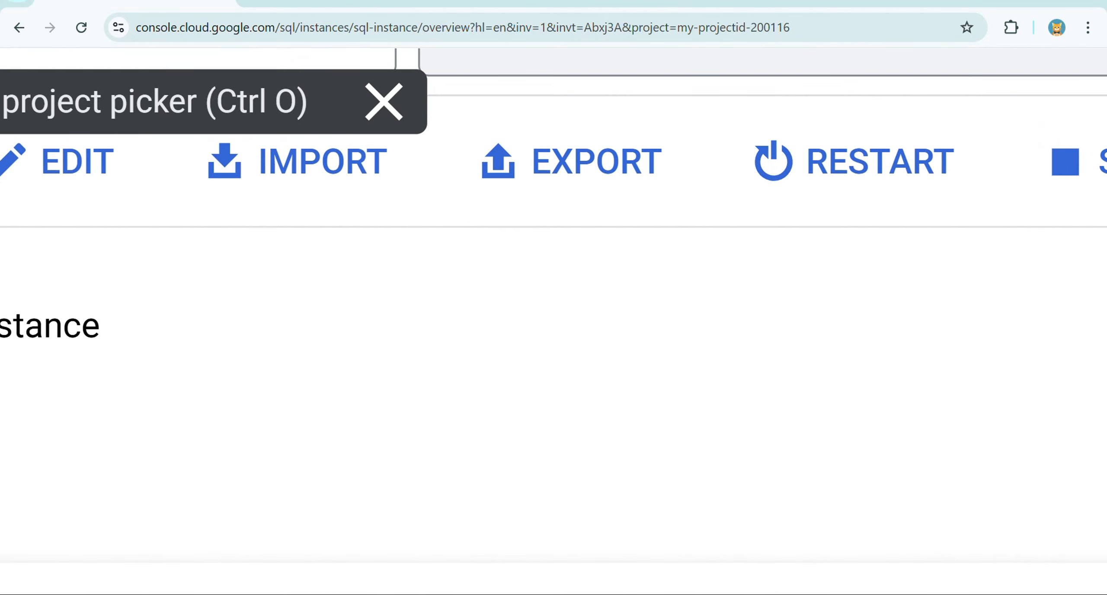
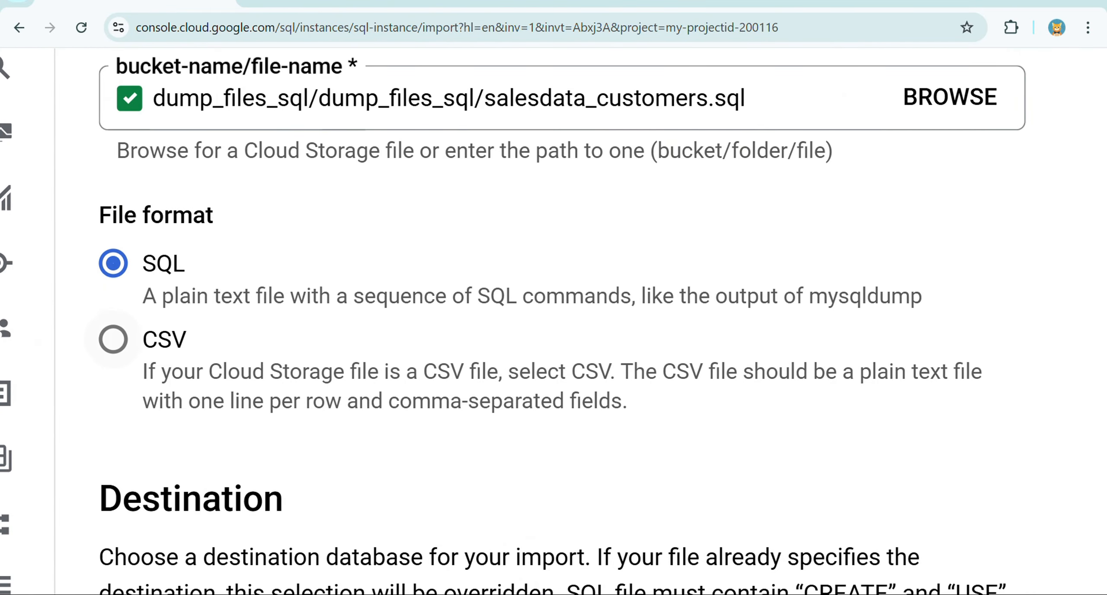
Review the import's file format and destination requirements, and check salesdata_customers.sql in Notepad for the CREATE DATABASE and USE statements before returning to the form.
scroll(554, 320, down, 1)
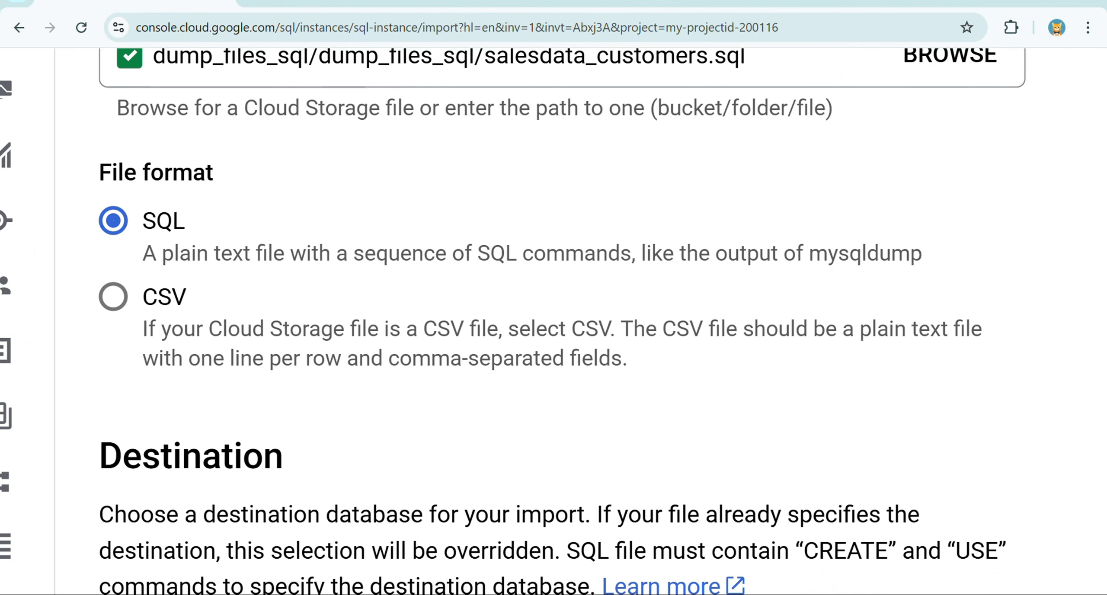
scroll(554, 320, down, 5)
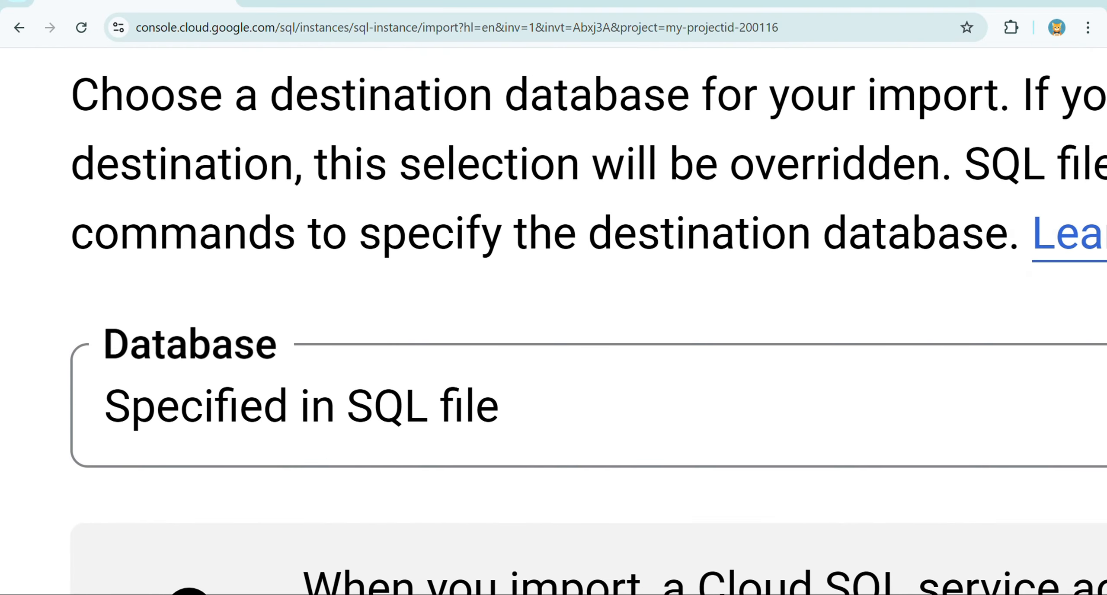
scroll(553, 320, down, 5)
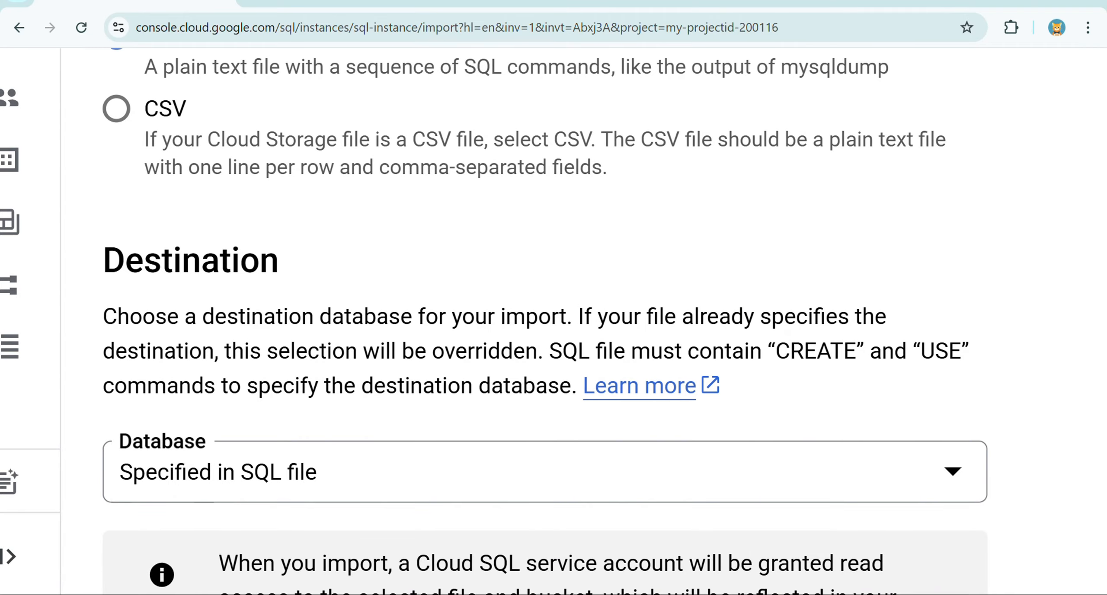
scroll(151, 260, down, 3)
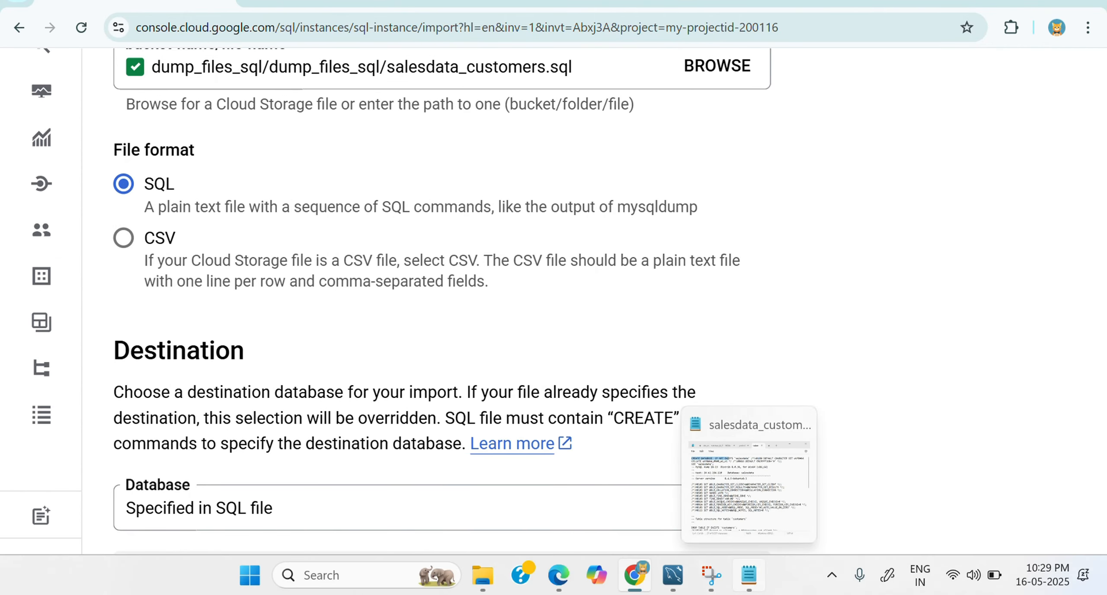
click(749, 575)
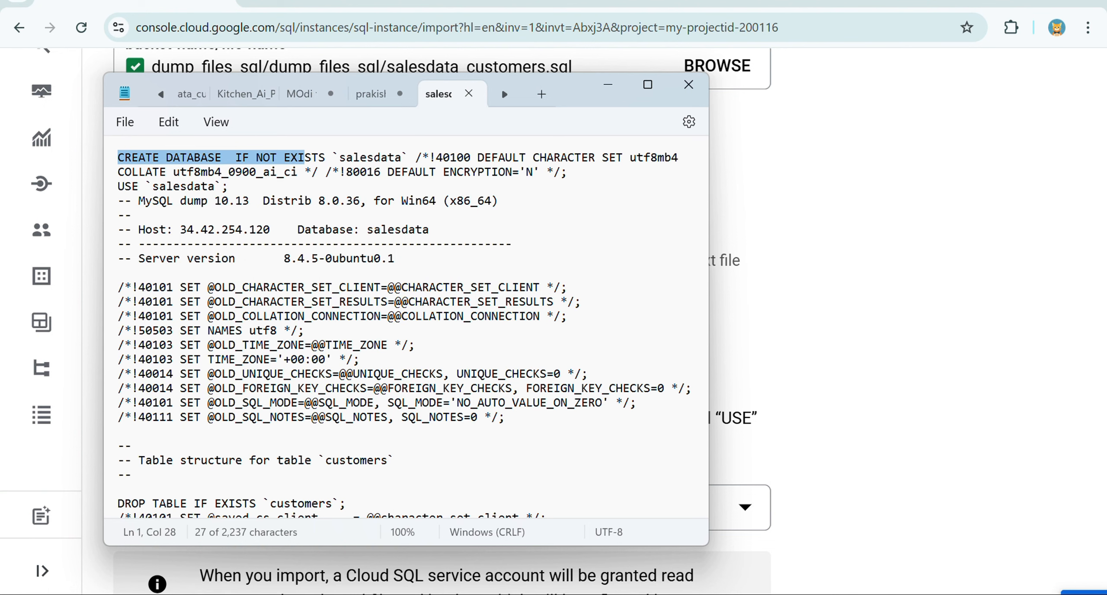
key(alt+Tab)
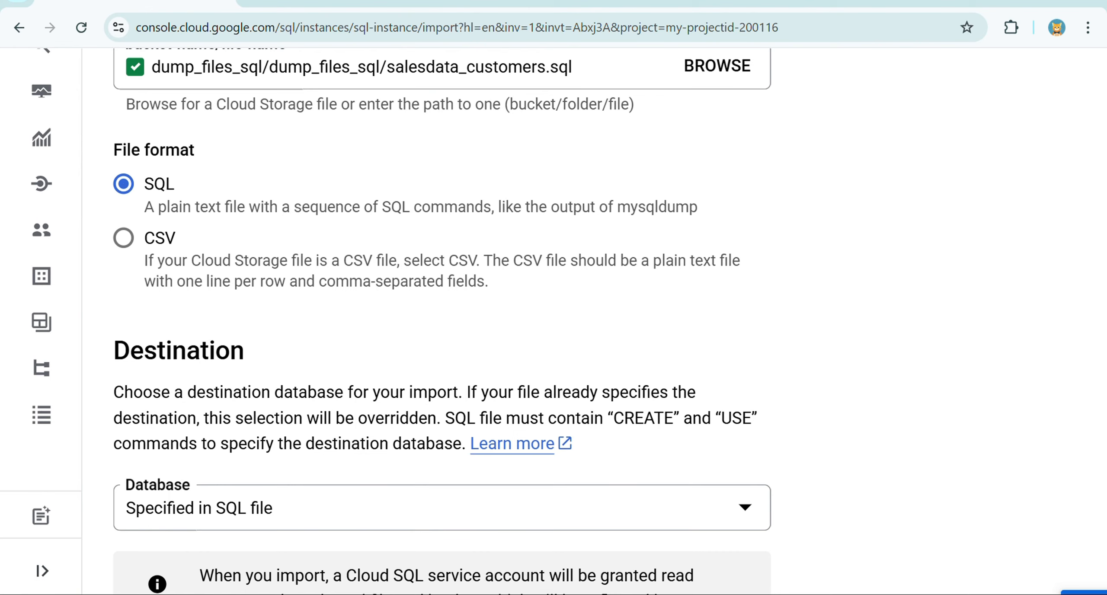
Choose "Specified in SQL file" as the destination database and import salesdata_customers.sql into sql-instance.
click(442, 507)
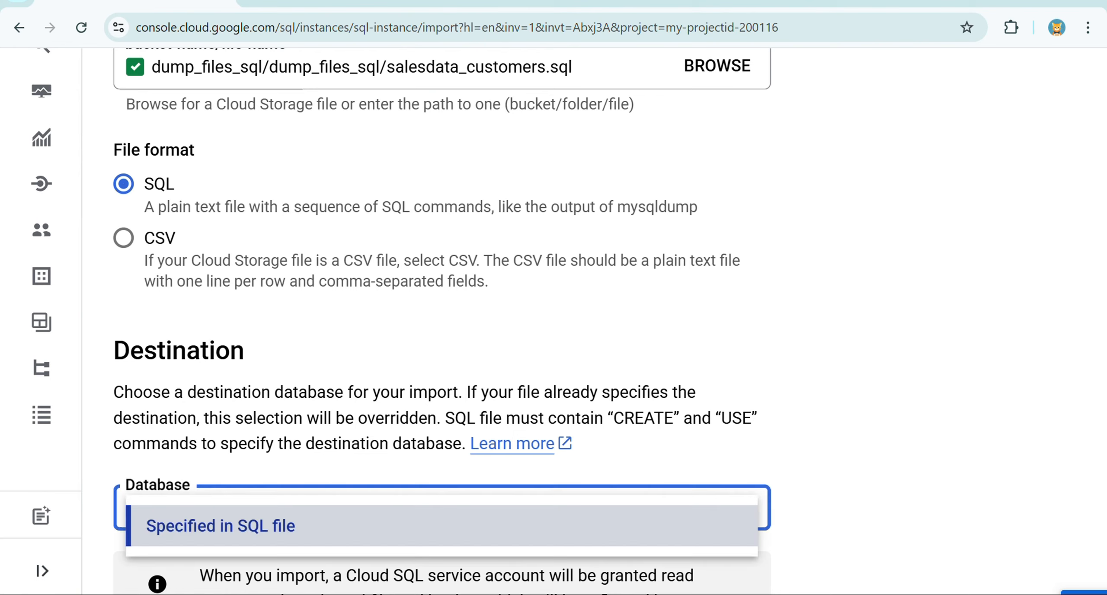
click(442, 525)
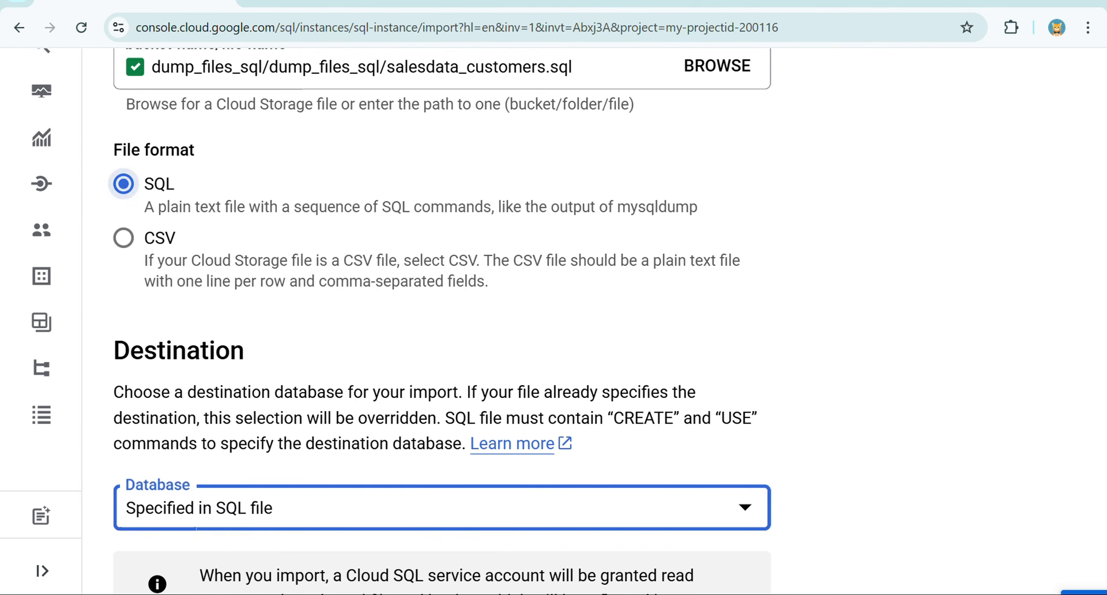
scroll(247, 199, up, 5)
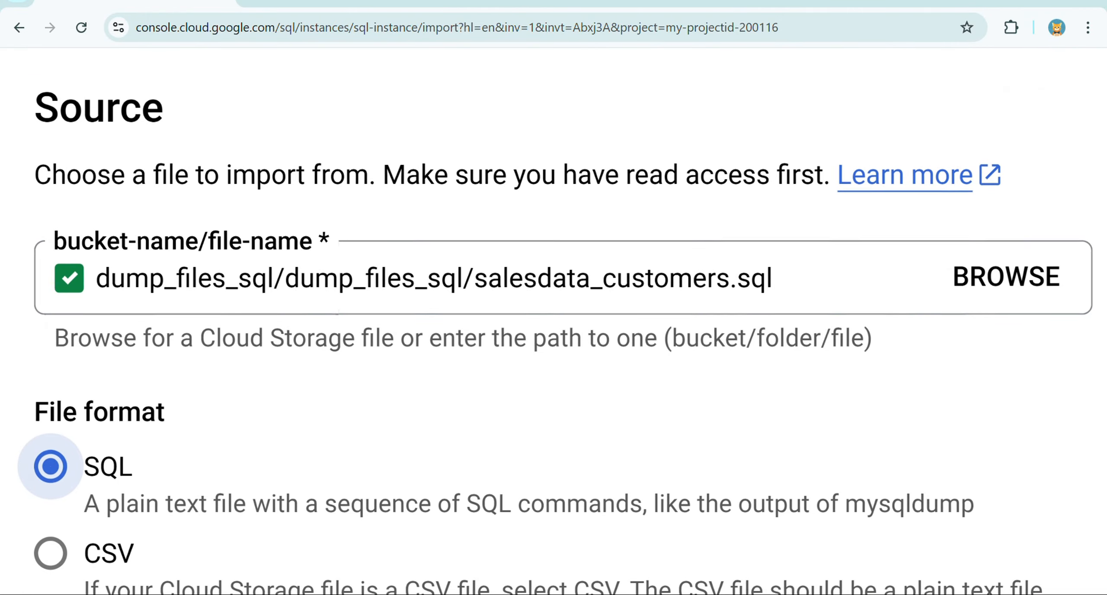
scroll(484, 321, down, 6)
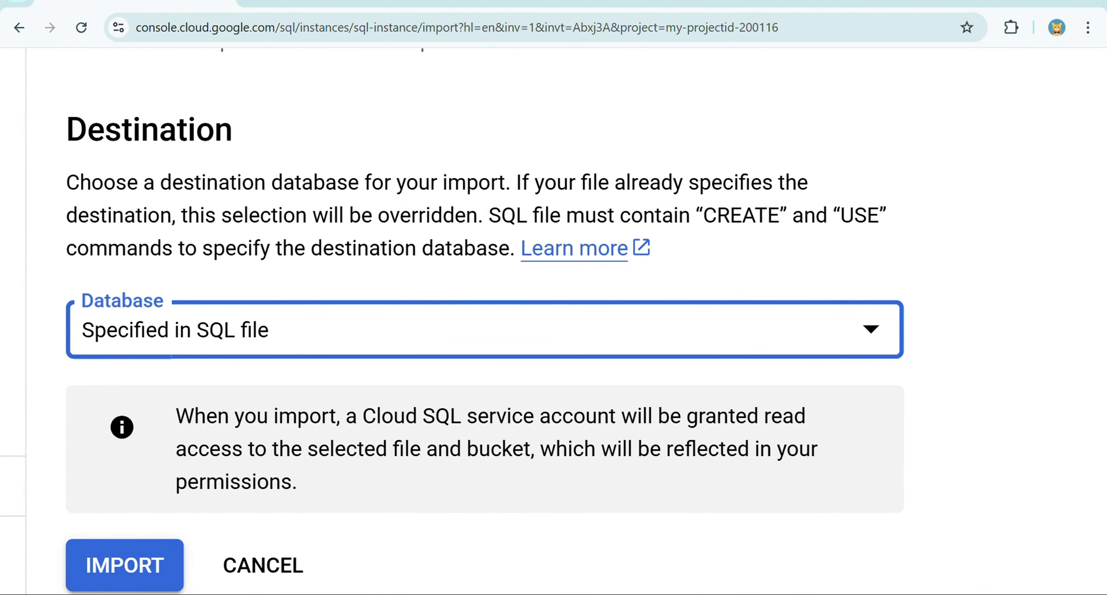
scroll(485, 337, down, 1)
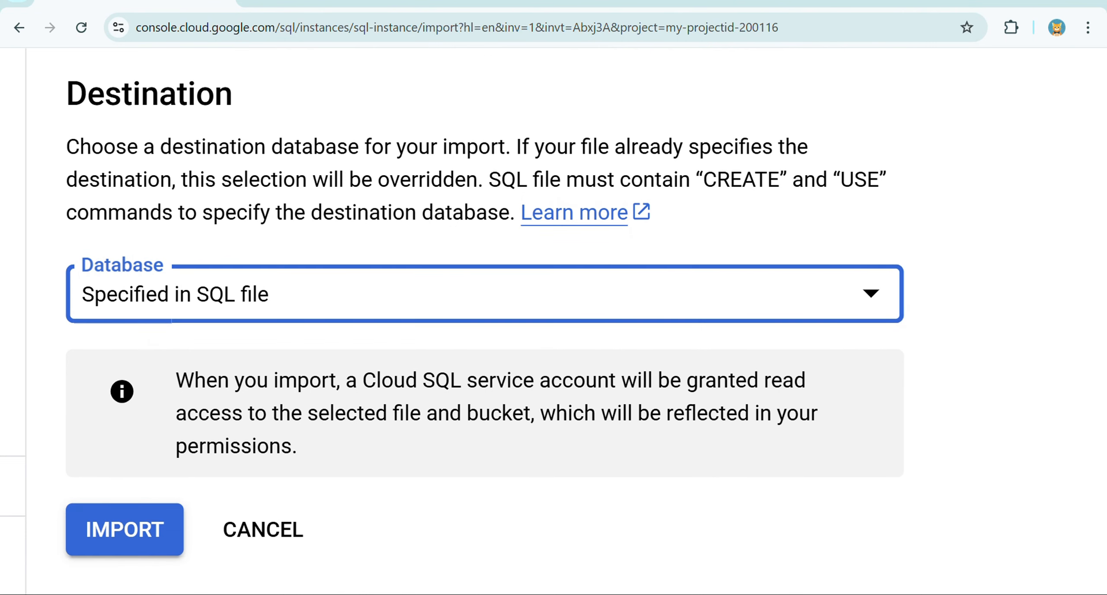
click(125, 529)
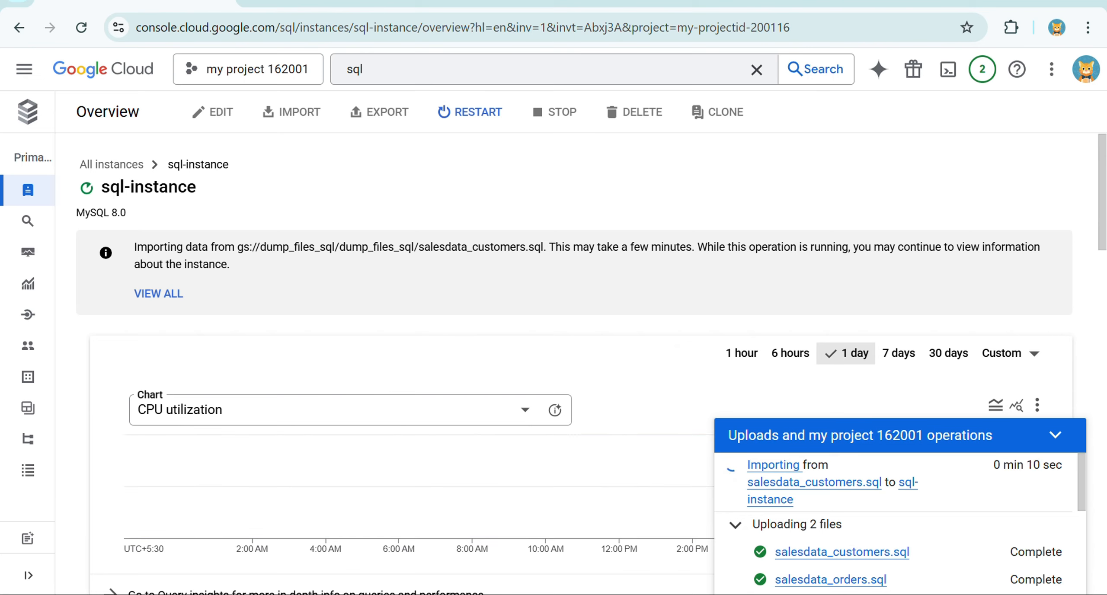
Switch to MySQL Workbench, close the open cloudsql connection and return to the home screen.
key(alt+Tab)
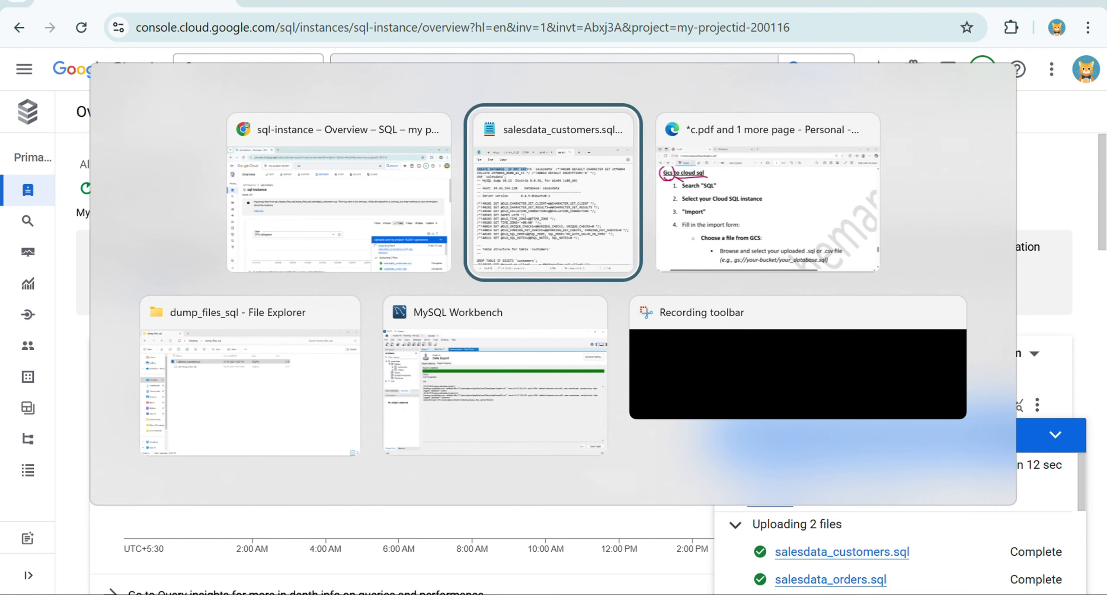
click(339, 194)
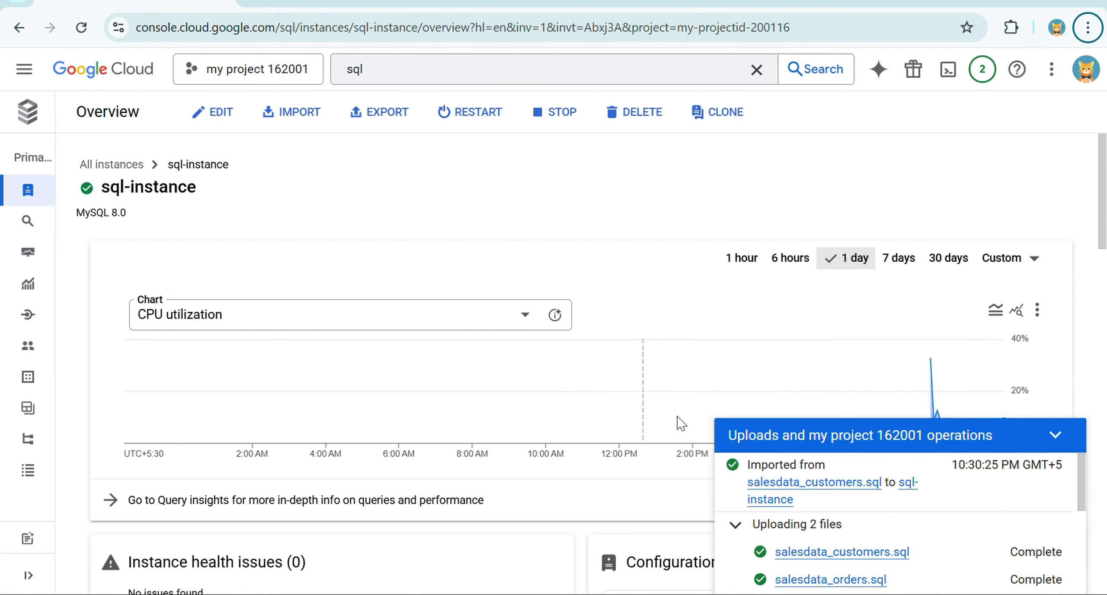
key(alt+Tab)
key(alt+Tab)
key(alt+Tab)
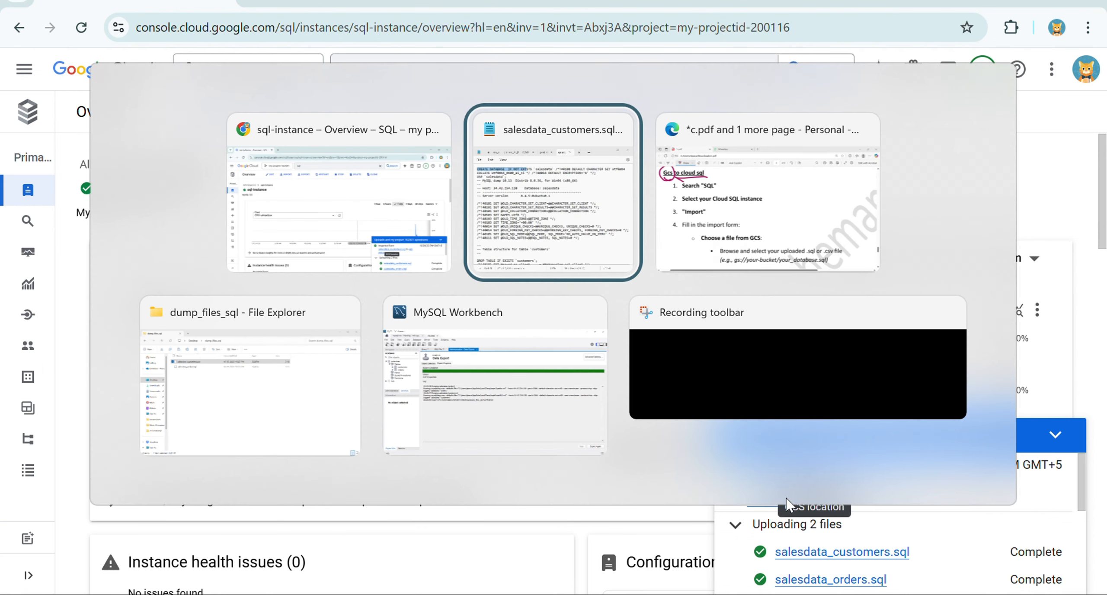
key(alt+Tab)
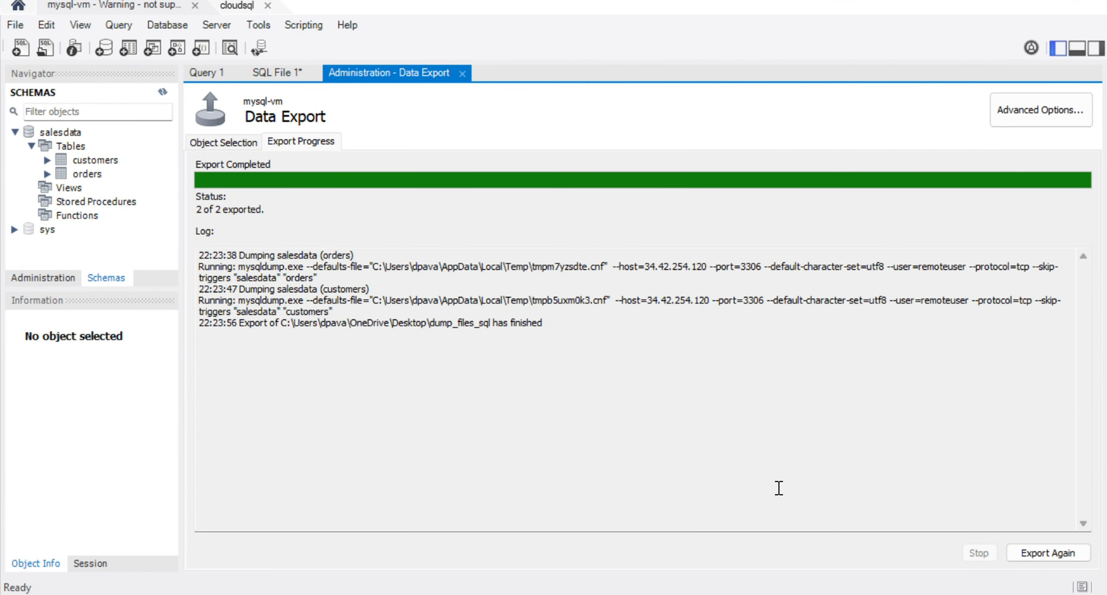
click(18, 5)
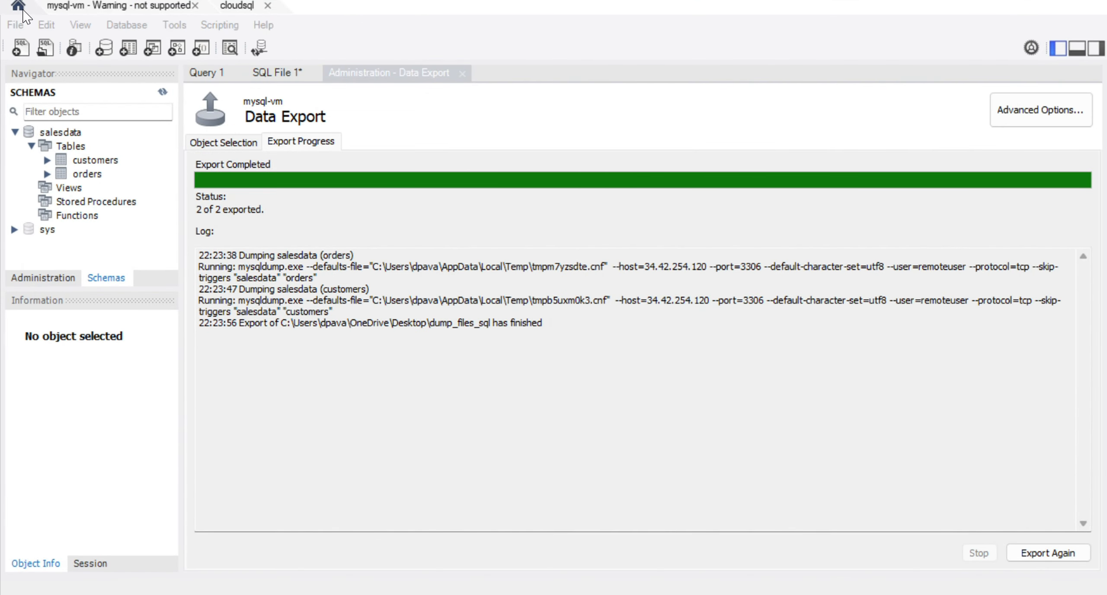
click(275, 10)
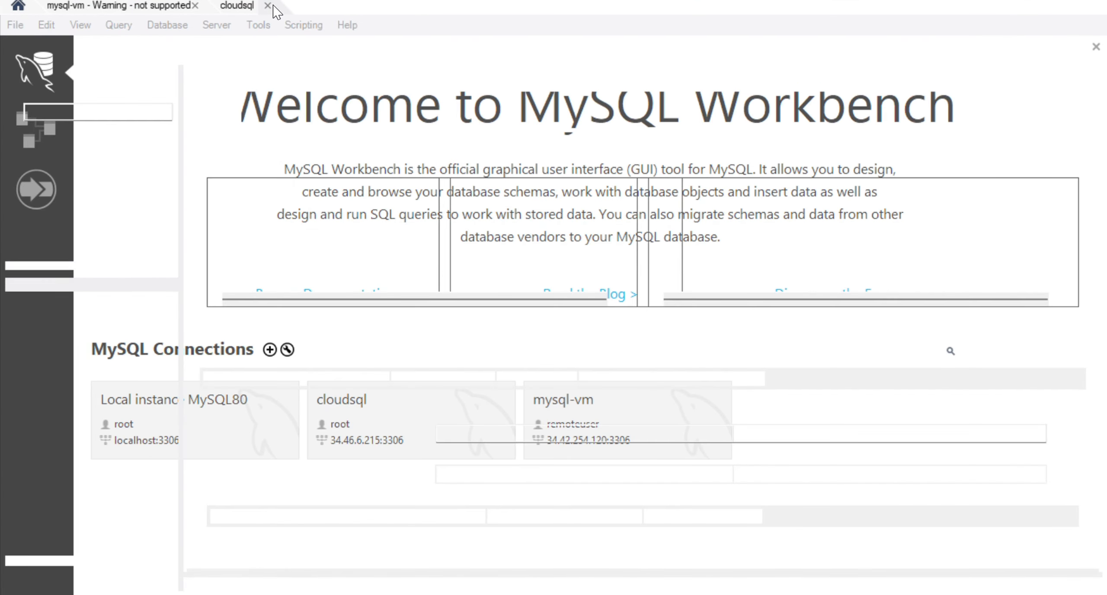
click(267, 5)
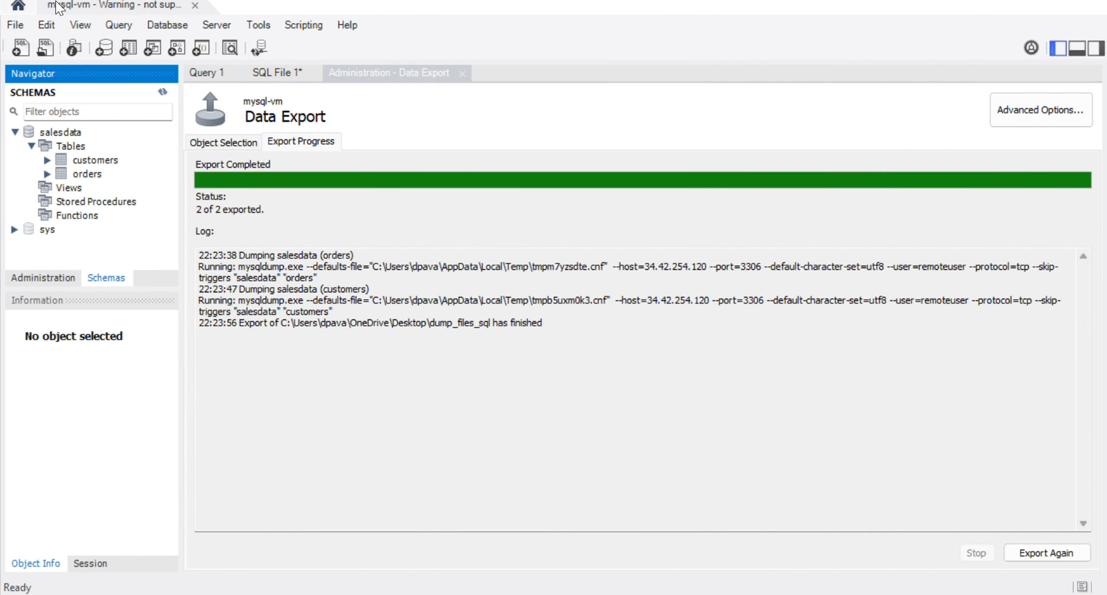
click(19, 5)
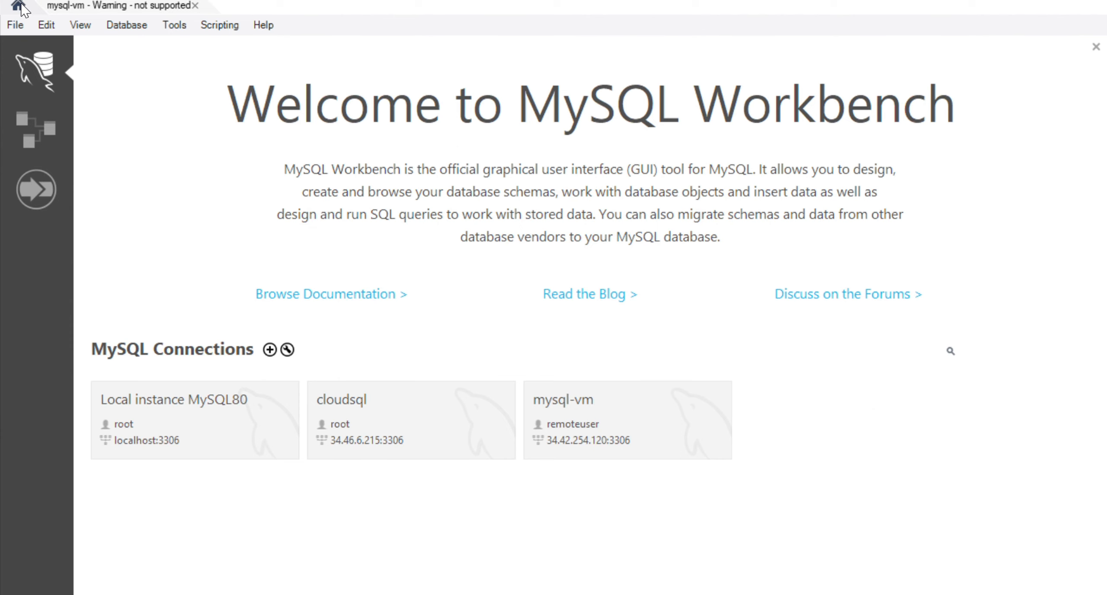
Open the cloudsql connection as root, entering the account password.
click(411, 419)
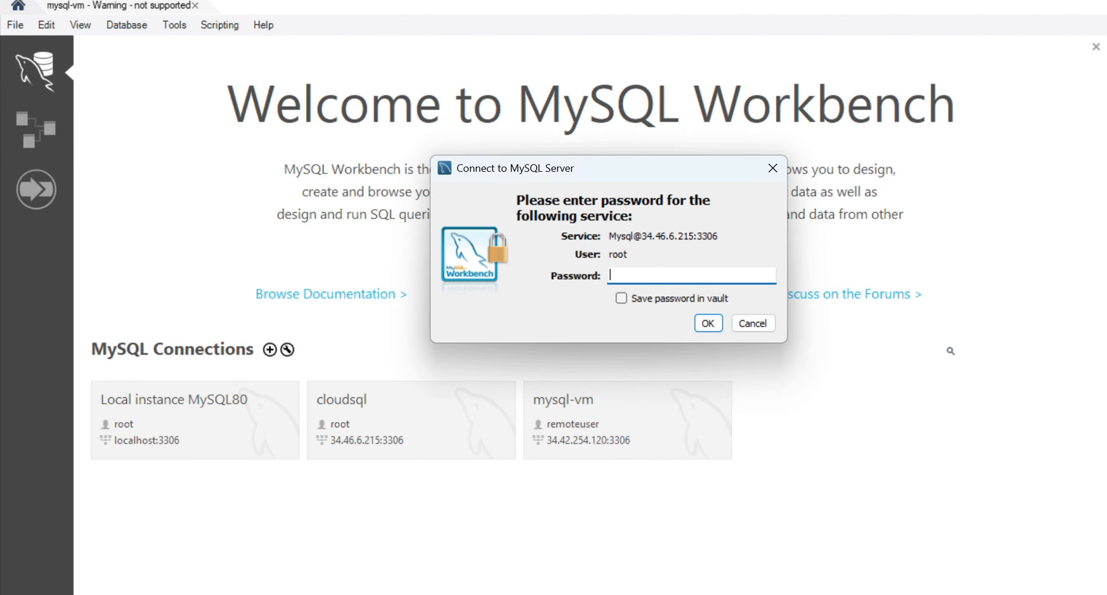
text(*****)
key(Return)
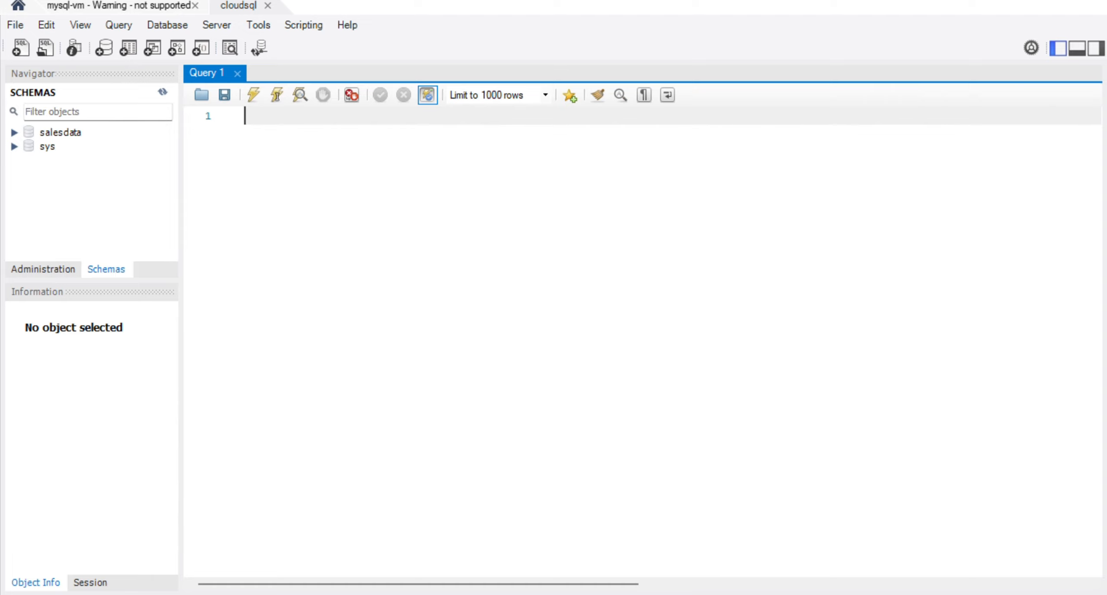
Expand the salesdata schema's tables in the cloudsql connection after refreshing the schemas, and compare them with the tables in the mysql-vm connection.
click(60, 132)
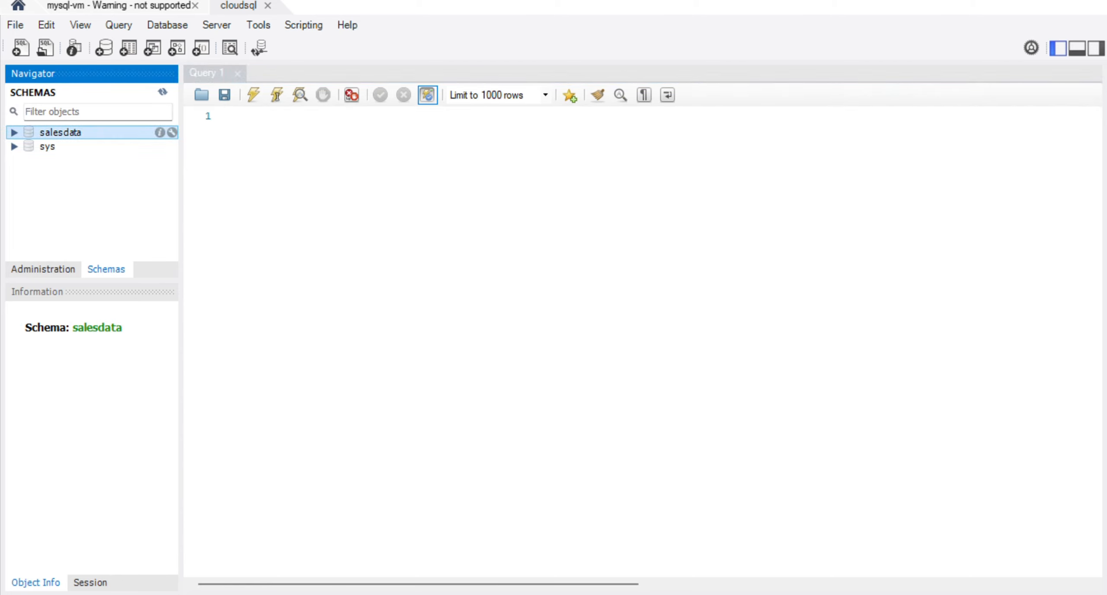
click(15, 132)
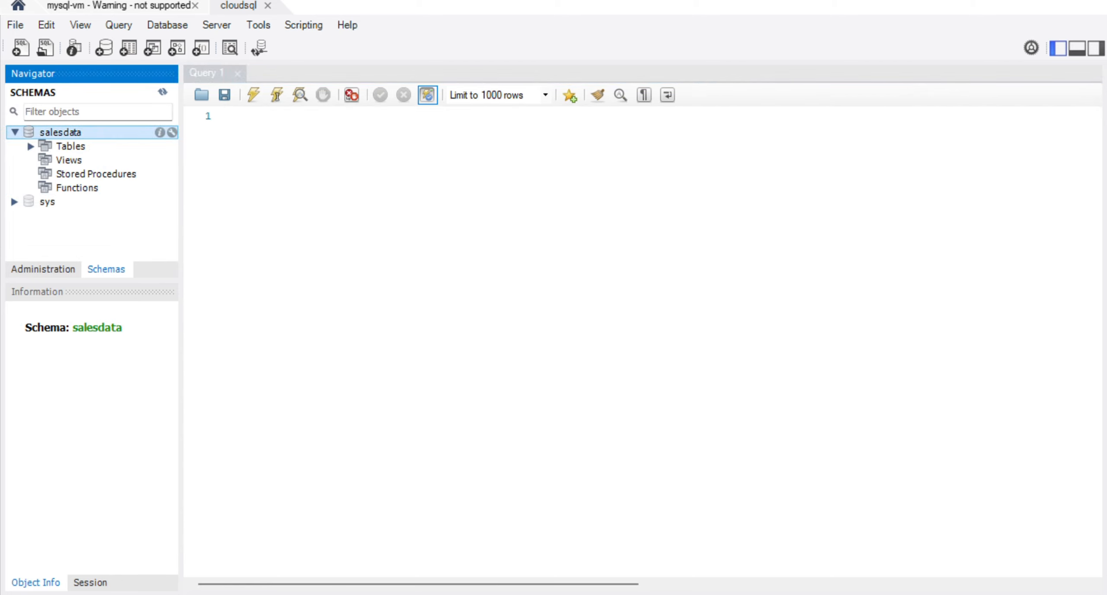
click(71, 146)
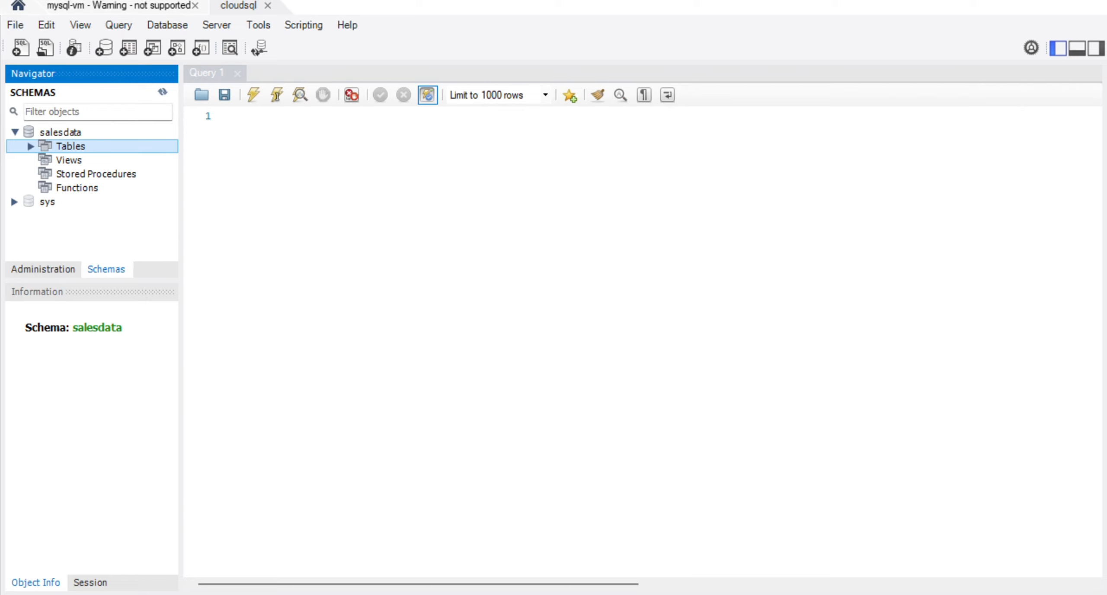
click(163, 97)
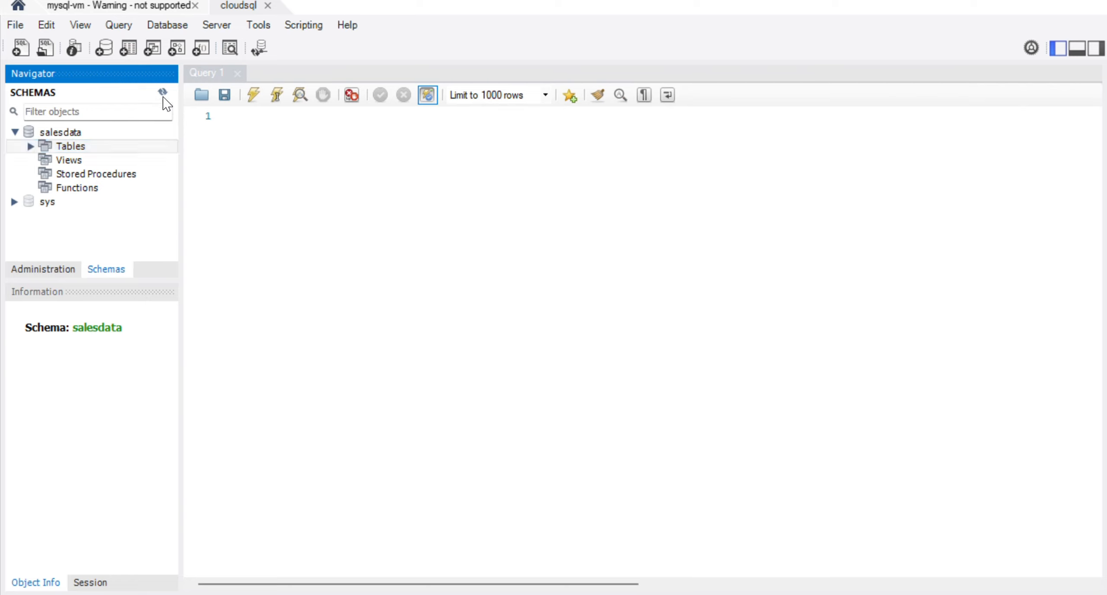
click(163, 92)
click(30, 147)
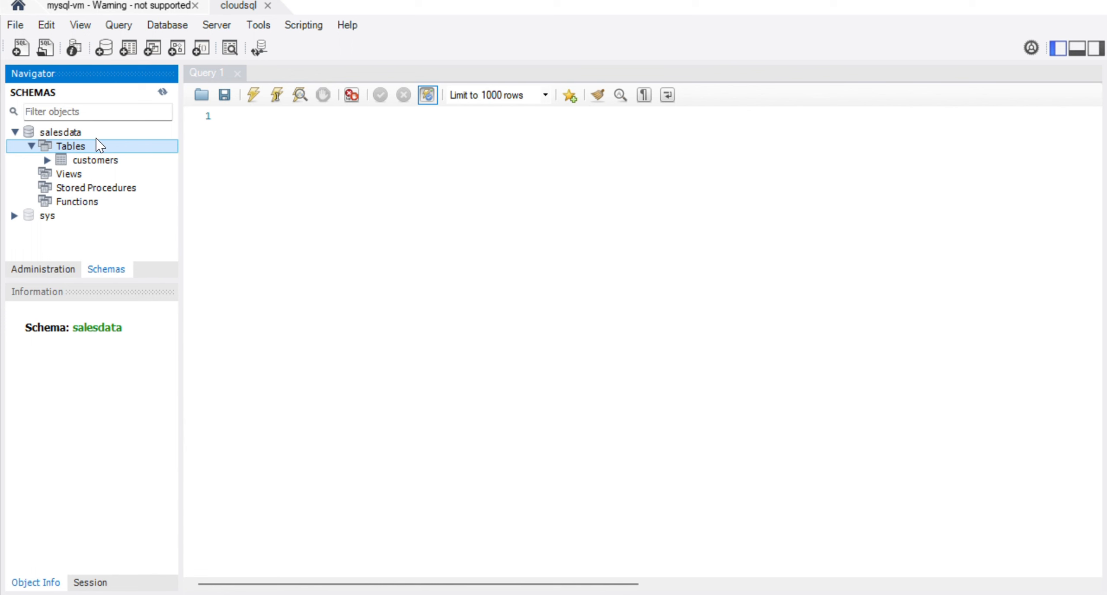
click(140, 7)
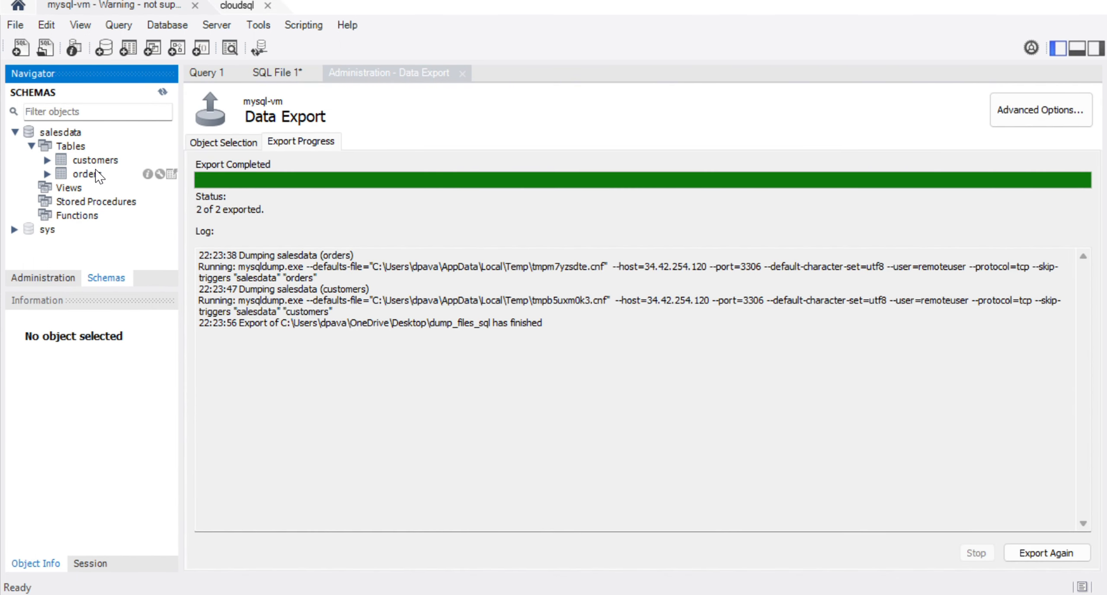
click(233, 8)
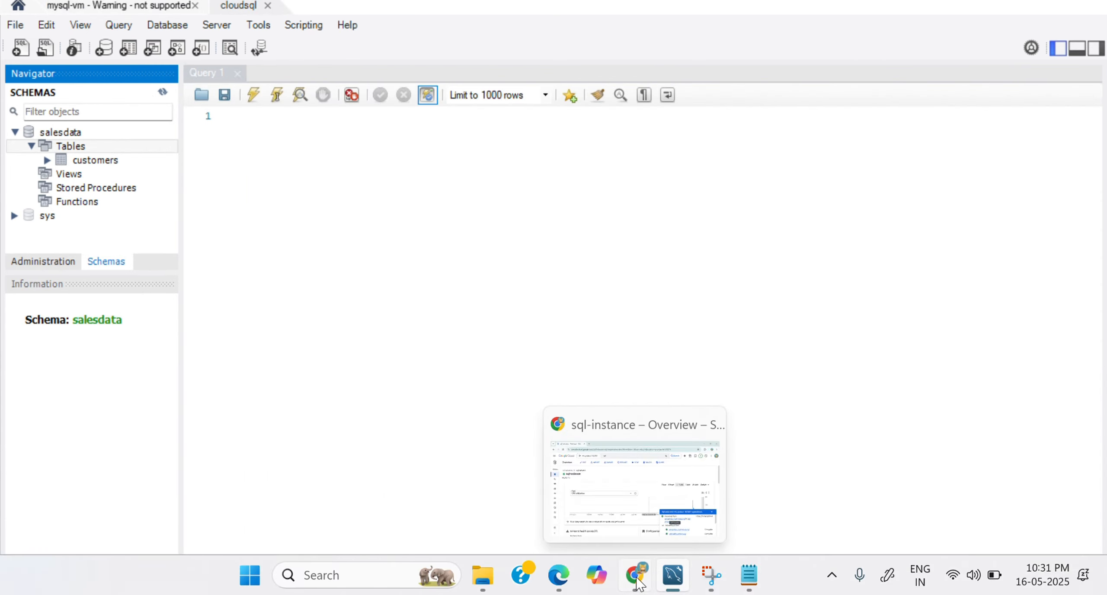
Switch to the Google Cloud console in Chrome and import salesdata_orders.sql from the dump_files_sql bucket's dump_files_sql folder into sql-instance.
click(638, 584)
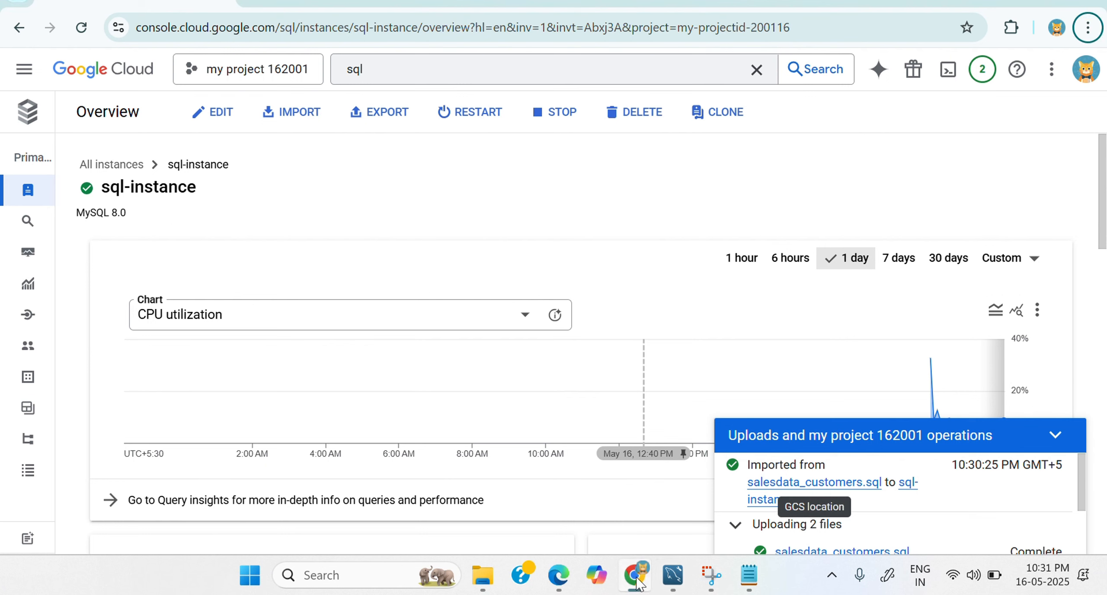
click(305, 114)
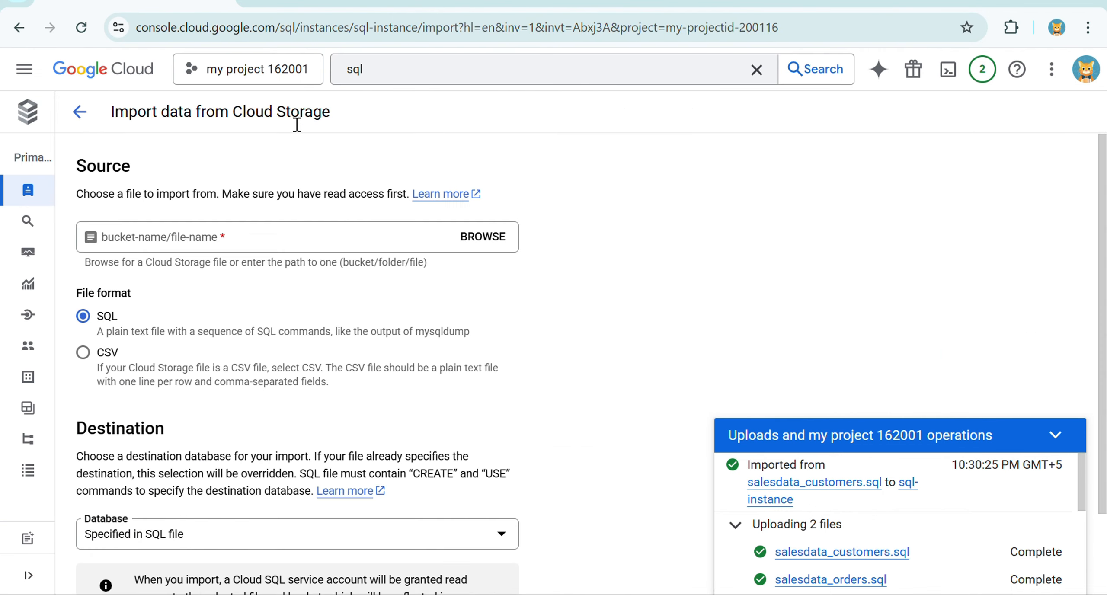
click(477, 246)
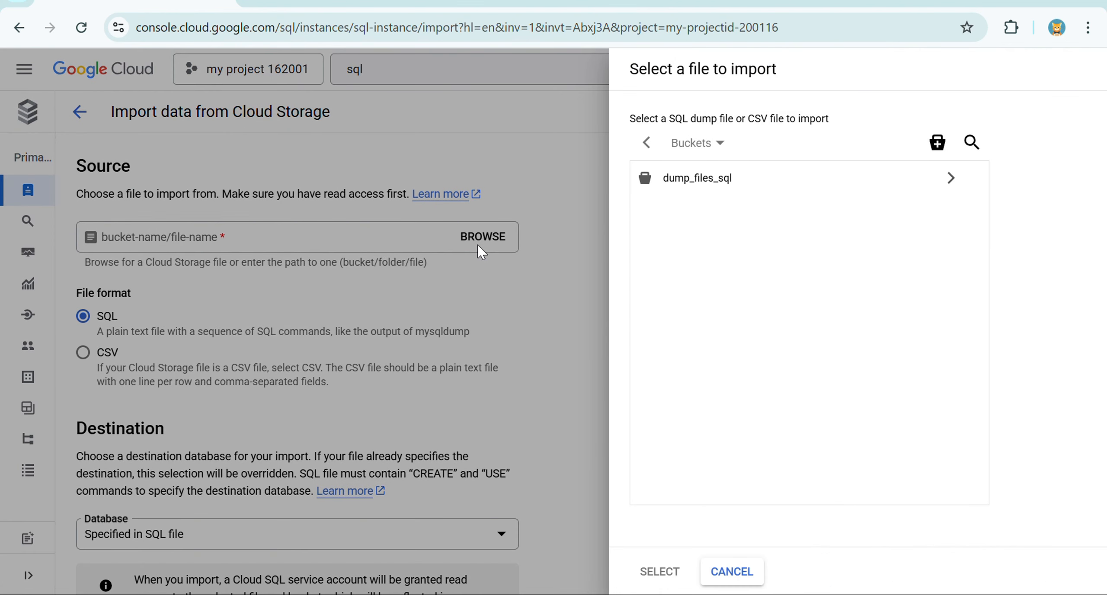
click(954, 184)
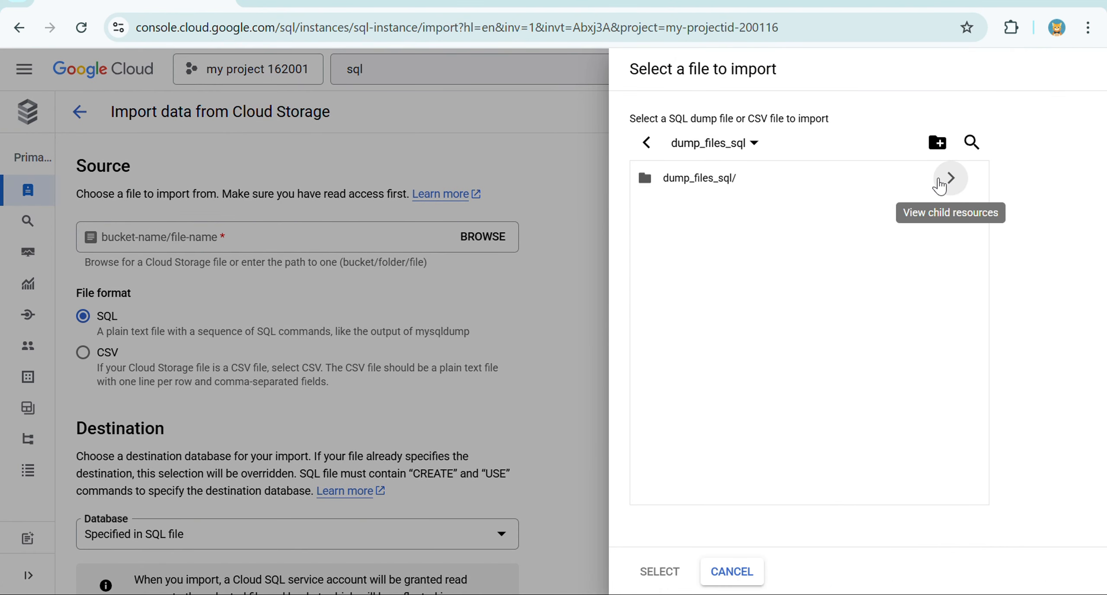
click(949, 181)
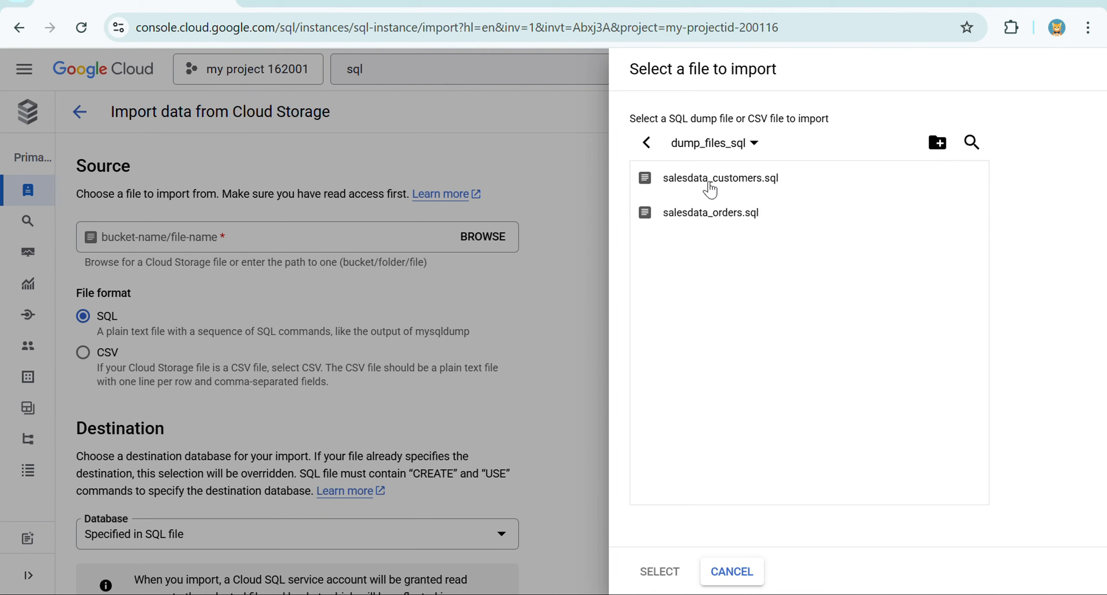
click(743, 219)
click(658, 572)
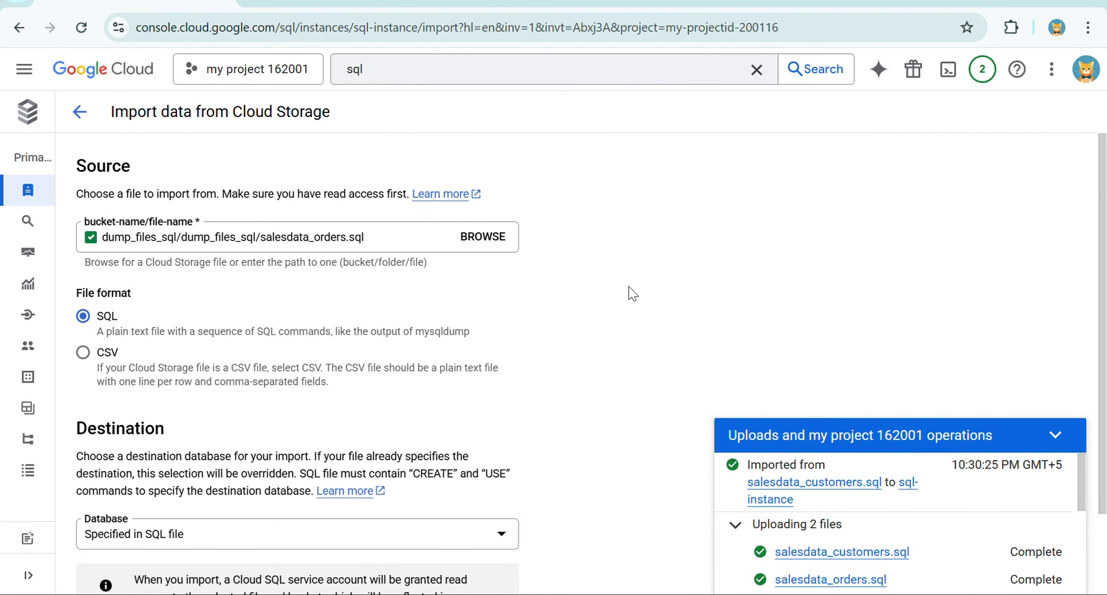
scroll(633, 292, down, 2)
click(107, 560)
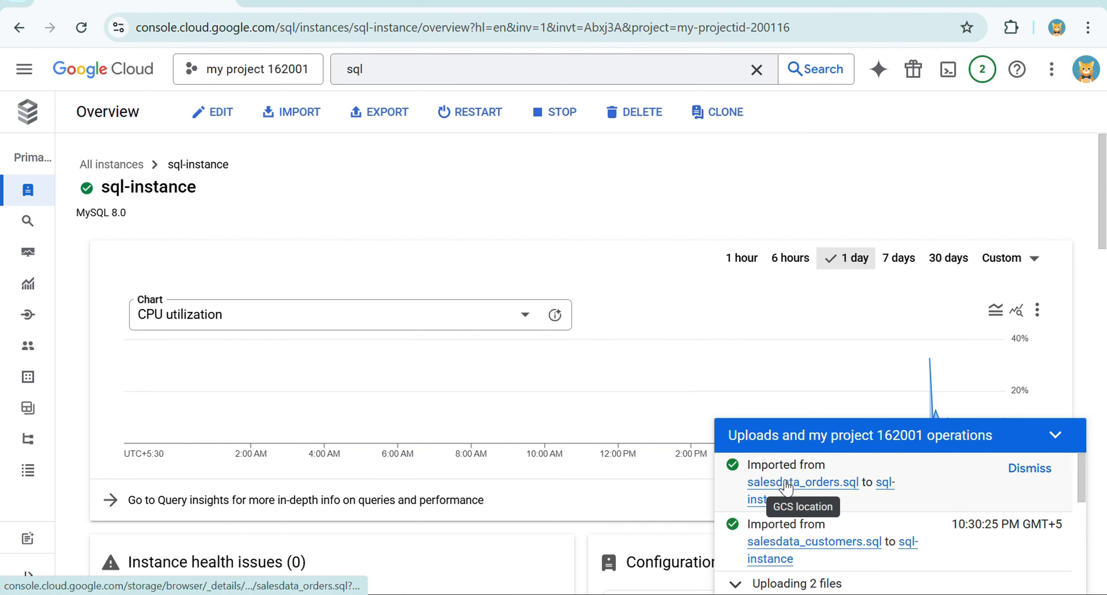
Switch back to MySQL Workbench, dismiss the password prompt, refresh the cloudsql schemas and inspect the orders table's columns.
mouse_move(584, 580)
mouse_move(679, 584)
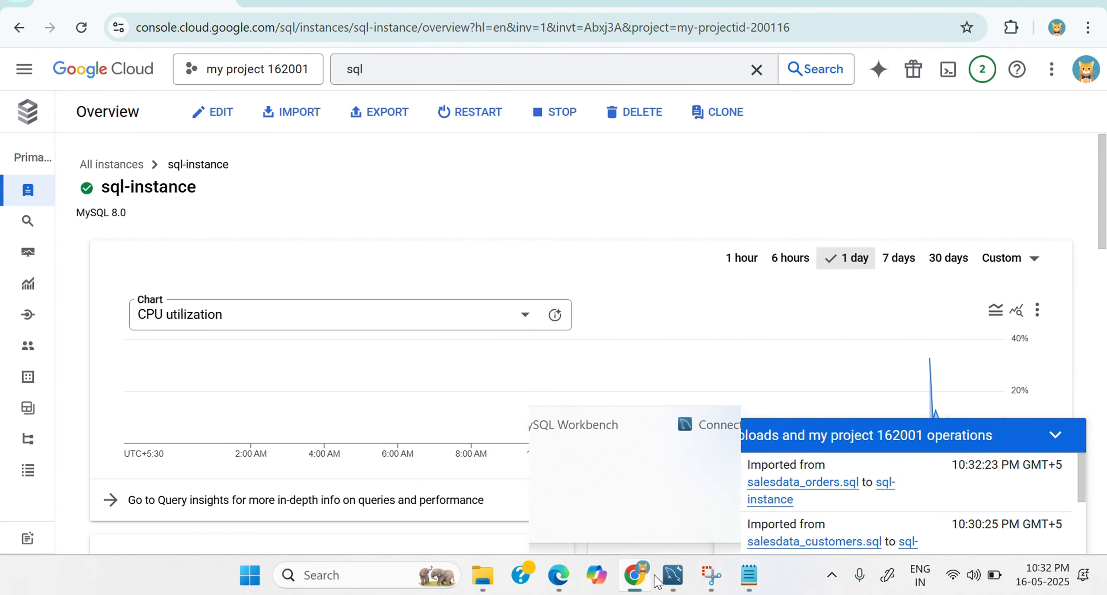
click(584, 513)
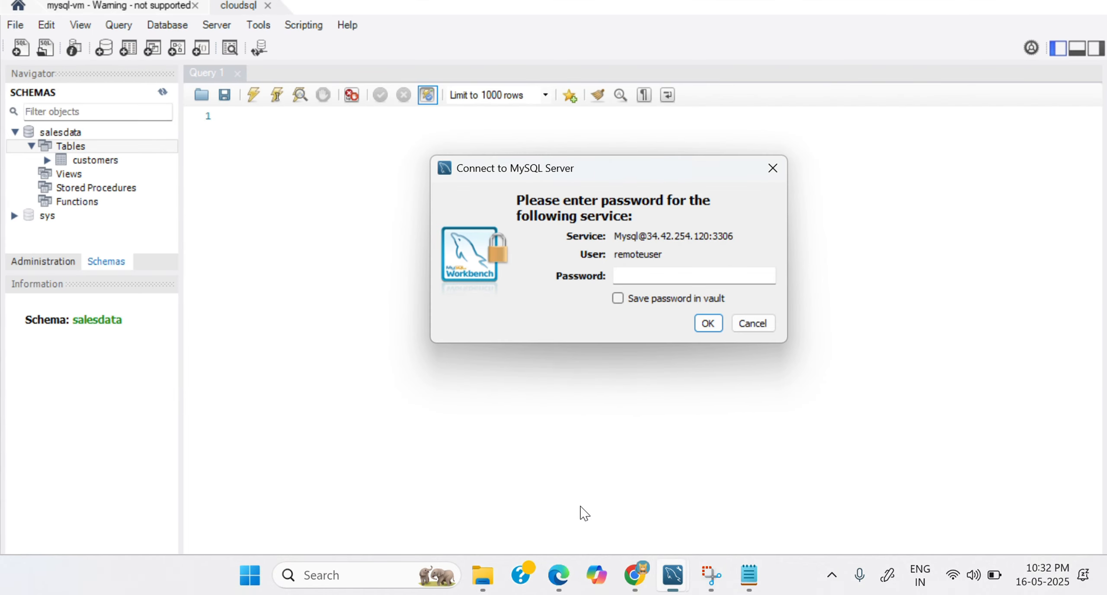
click(772, 169)
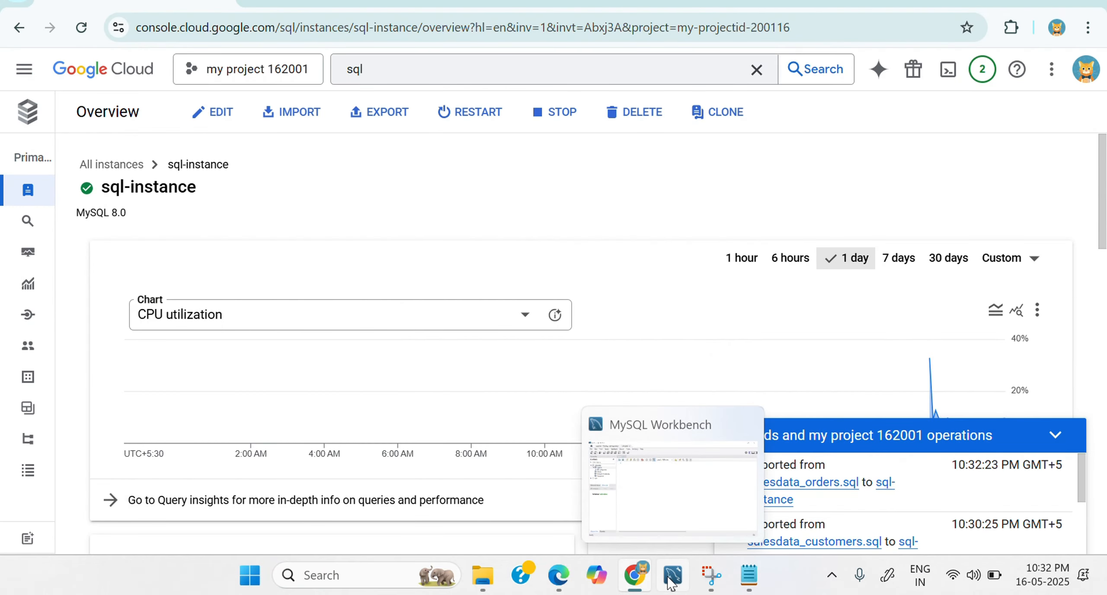
click(673, 582)
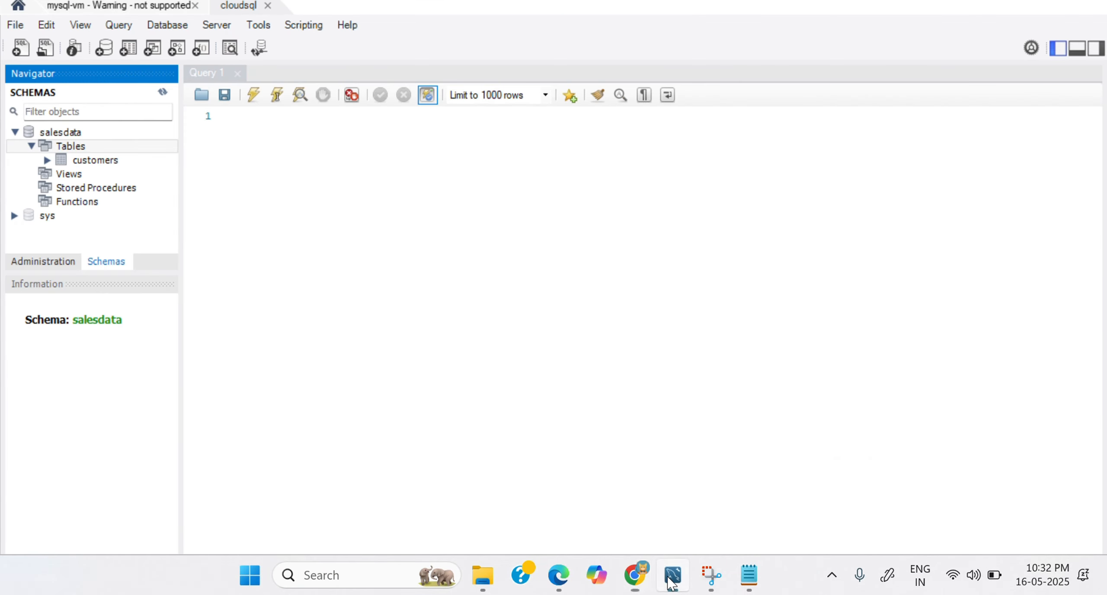
click(162, 92)
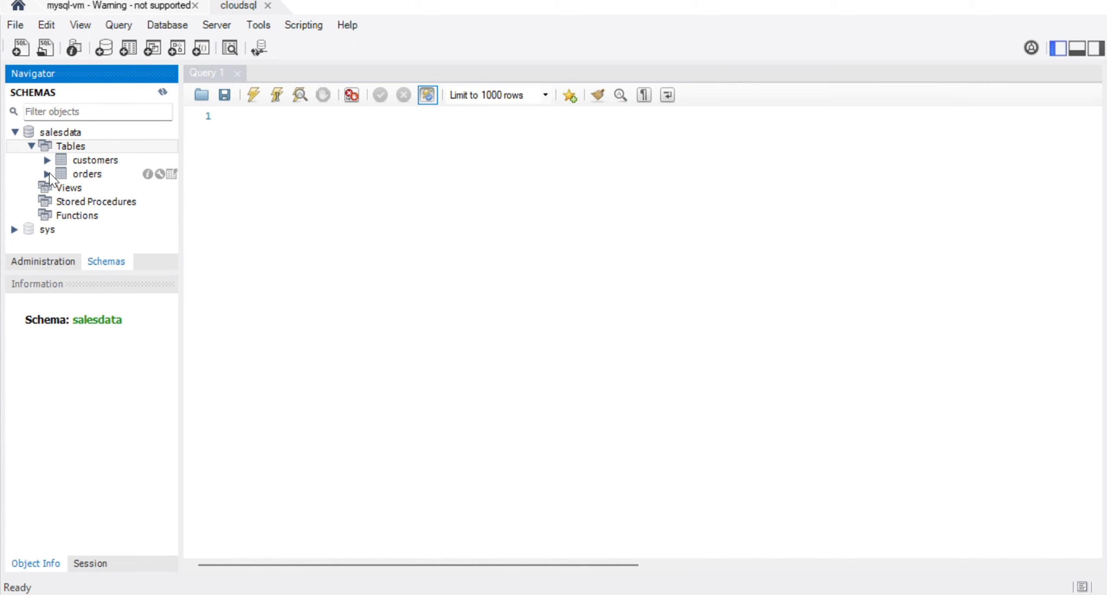
click(46, 176)
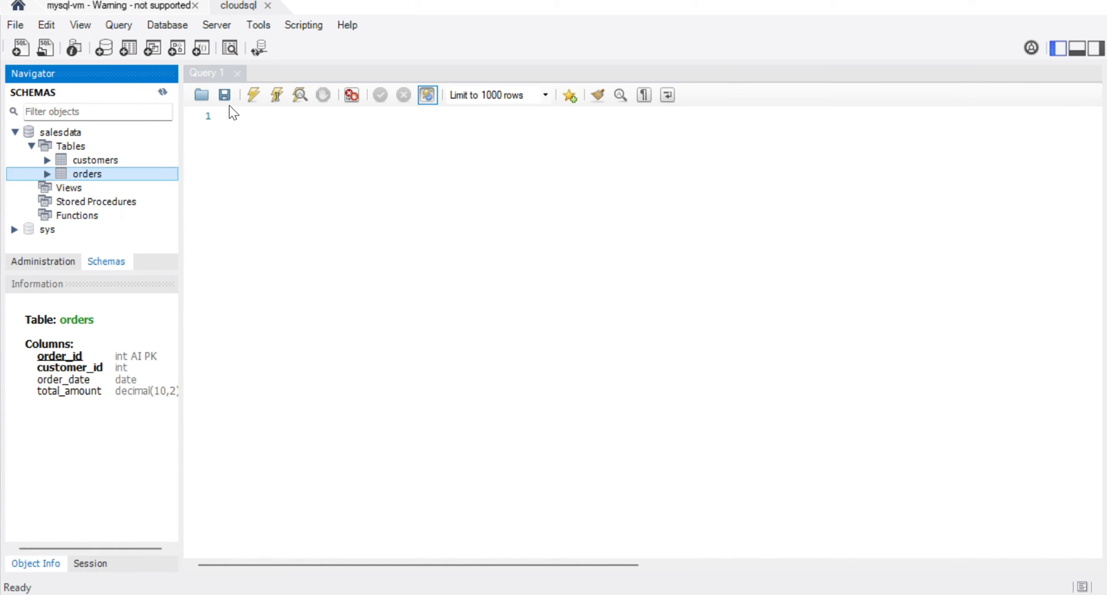
Write the statement USE salesdata; in the cloudsql query editor and execute it.
click(246, 118)
text(us)
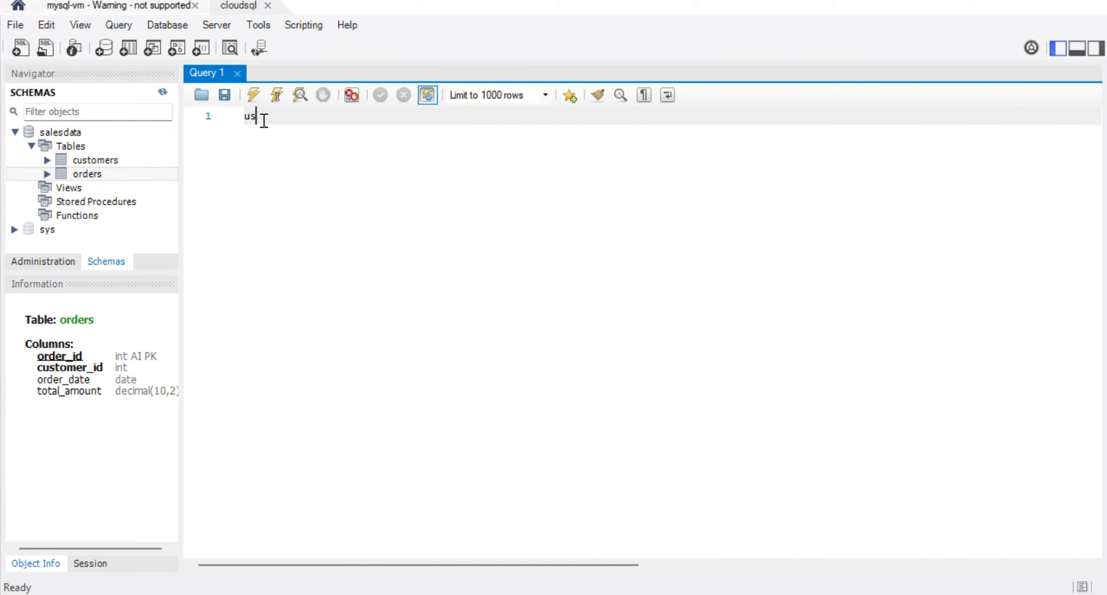
key(BackSpace)
key(BackSpace)
text(USE salesdata;)
key(ctrl+a)
click(253, 95)
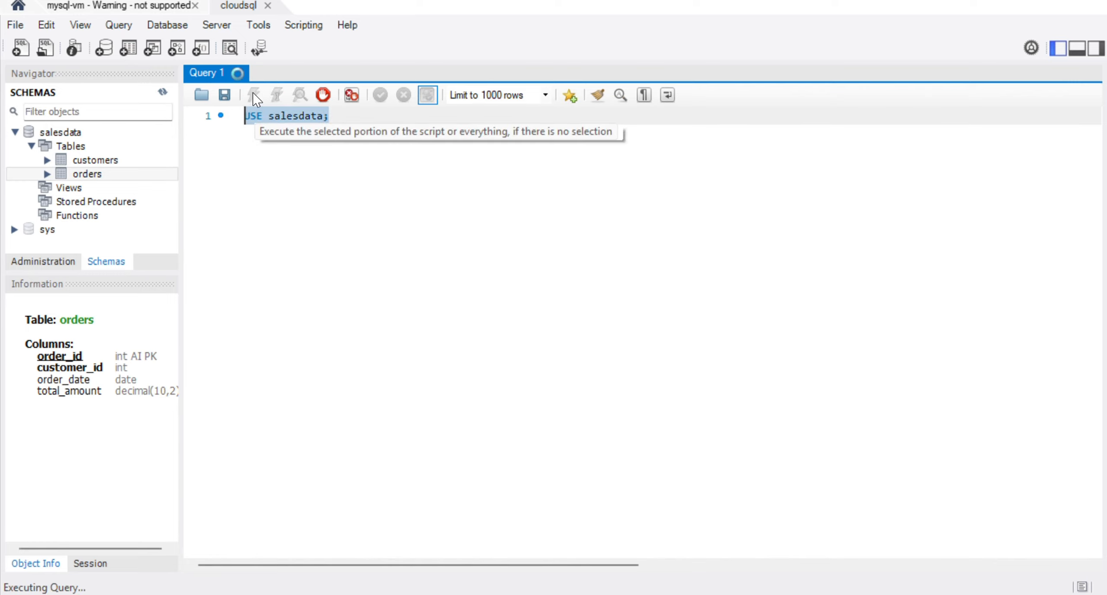
Add SELECT * FROM customers; on a second line of the cloudsql query and execute that statement.
click(343, 114)
key(Return)
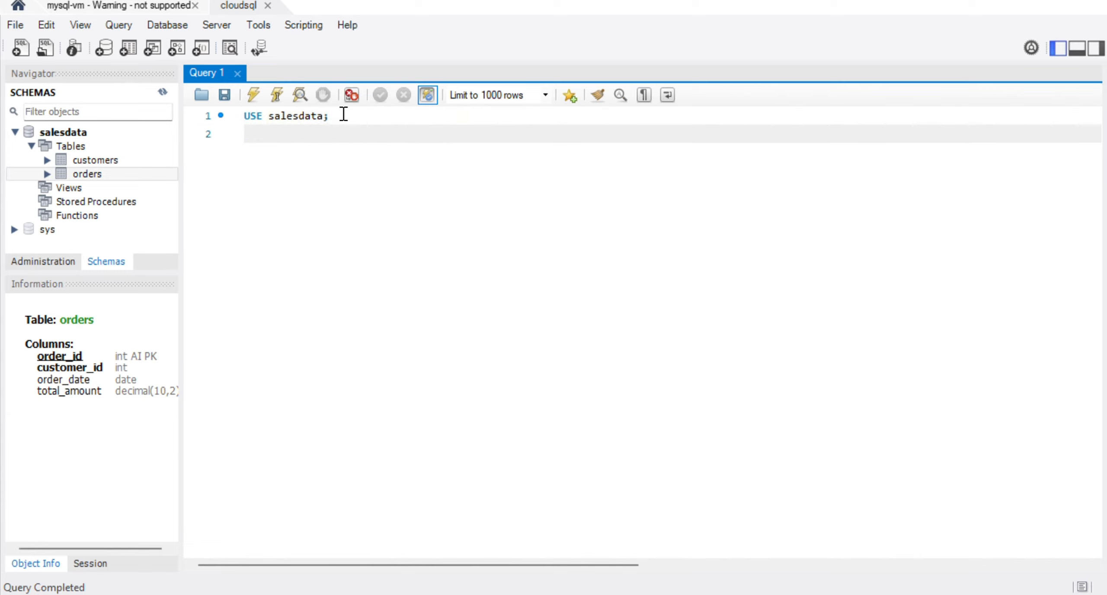
text(select)
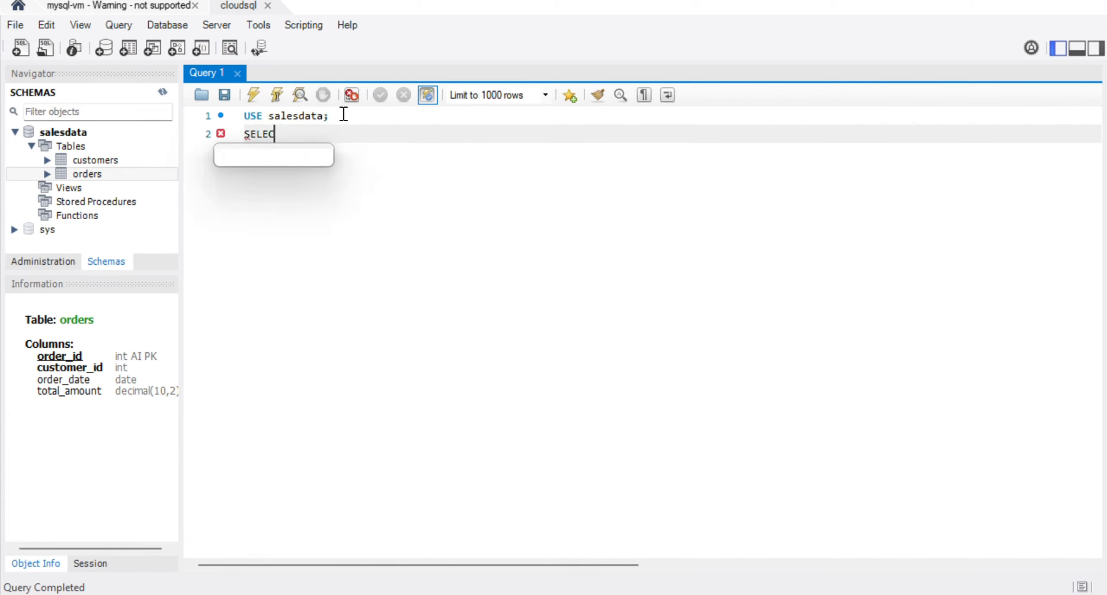
text( * )
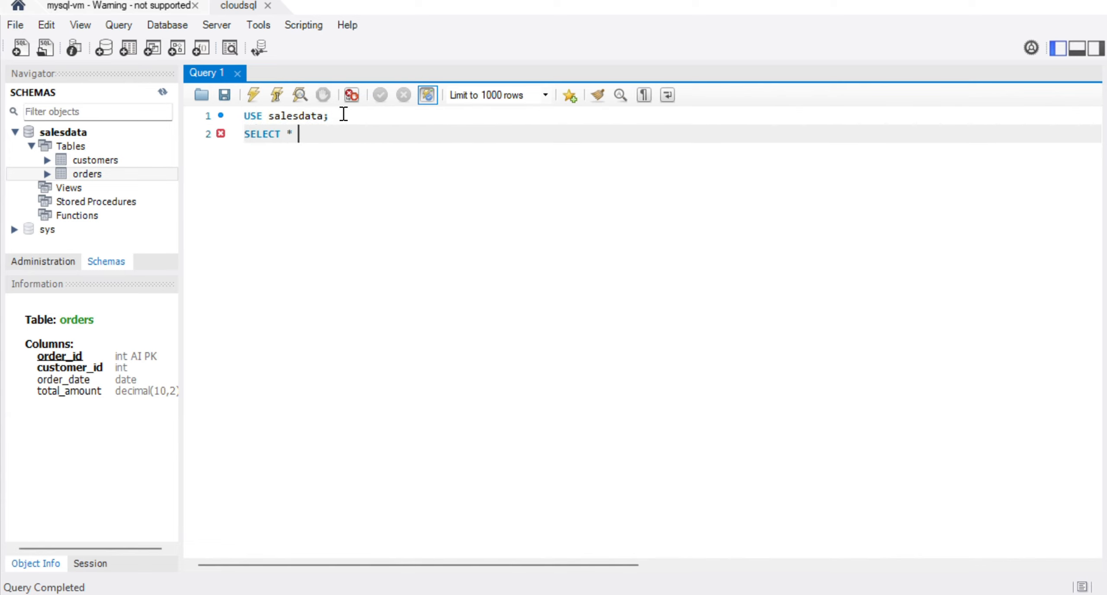
text(FROM customers;)
key(shift+Up)
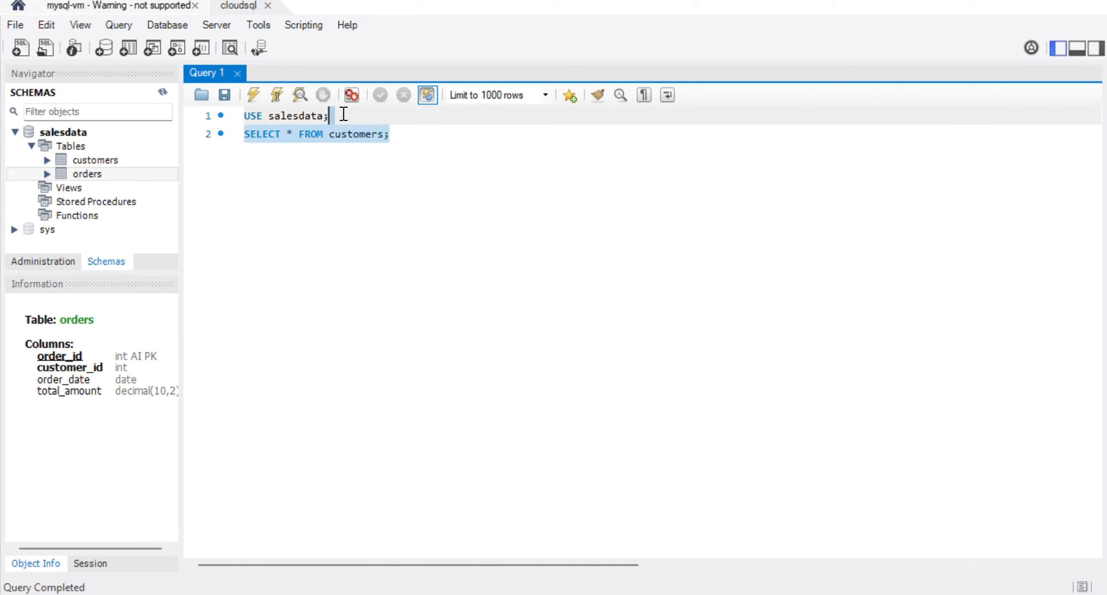
click(253, 96)
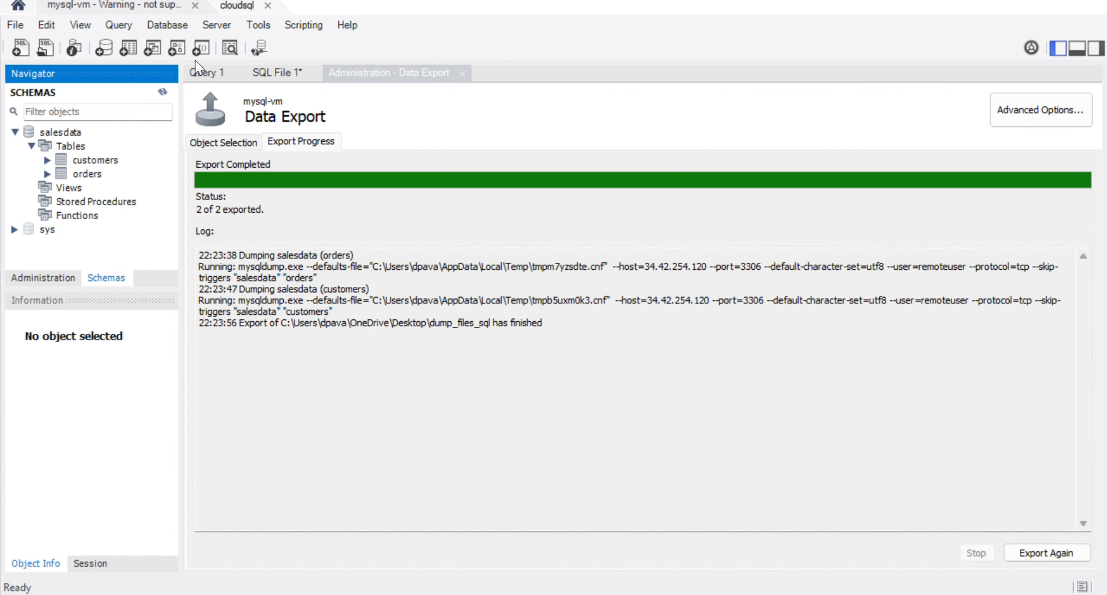
Open a new blank SQL query in the mysql-vm connection.
click(203, 73)
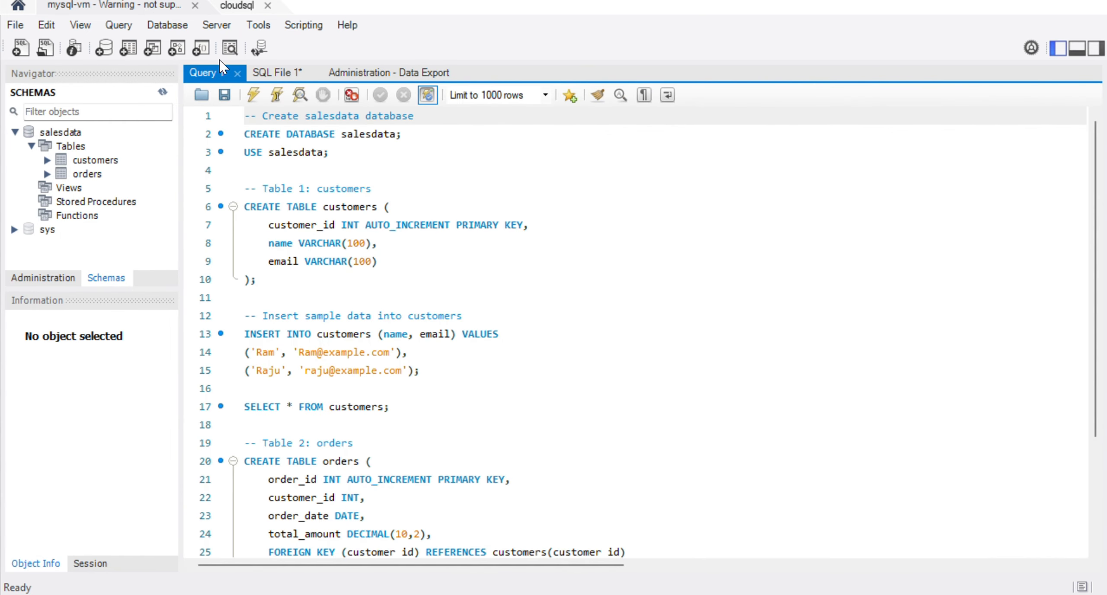
click(20, 48)
text(use)
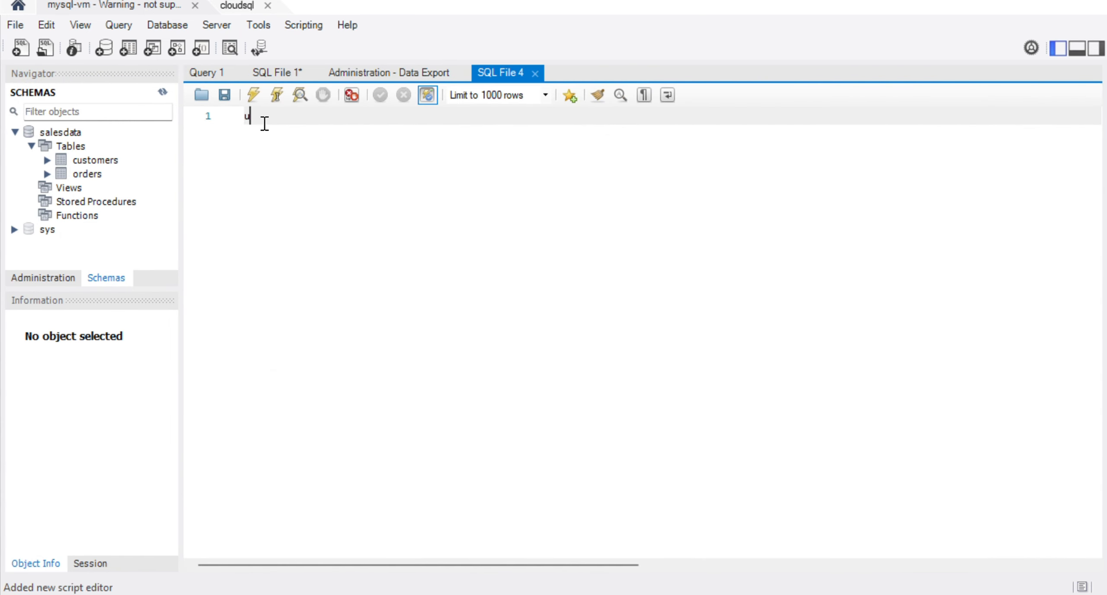
key(BackSpace)
key(BackSpace)
key(BackSpace)
Copy the USE salesdata; and SELECT * FROM customers; statements from the cloudsql query into the blank mysql-vm query and execute both.
click(238, 6)
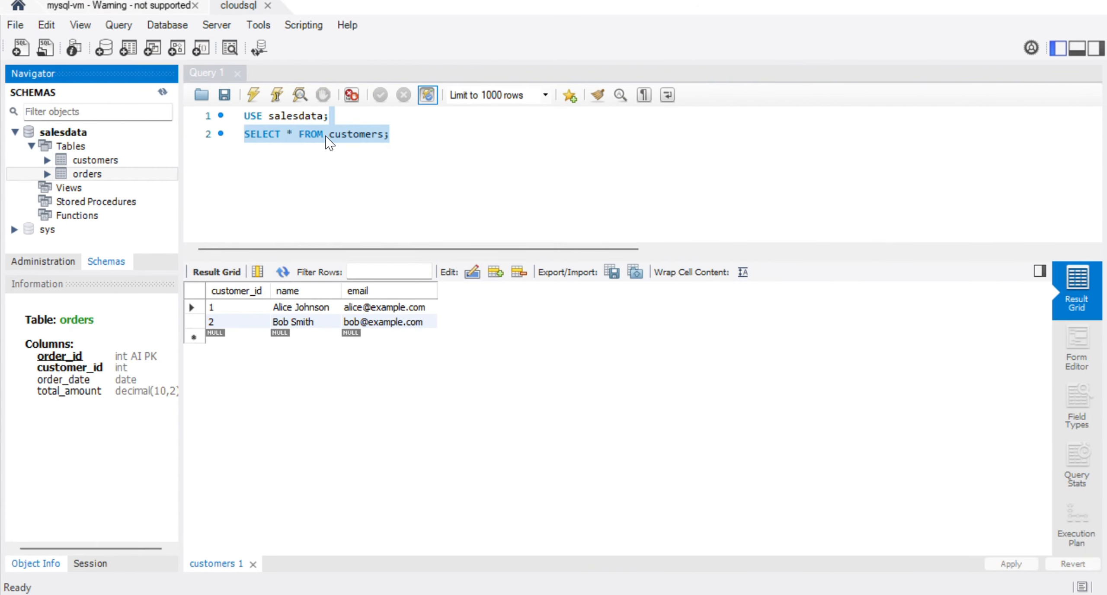
click(309, 142)
key(ctrl+a)
key(ctrl+c)
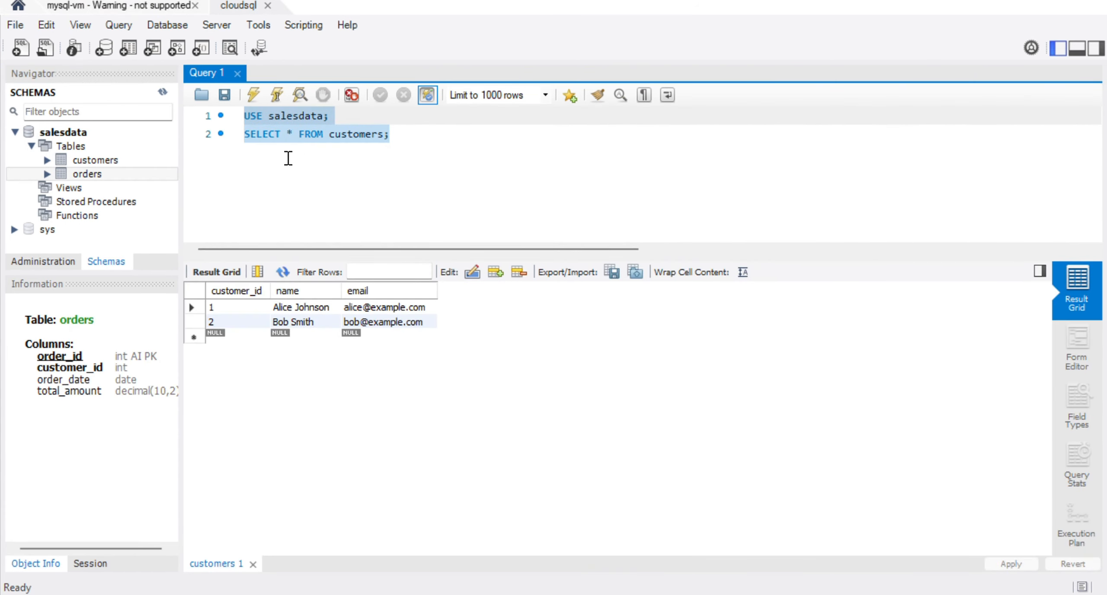
click(155, 7)
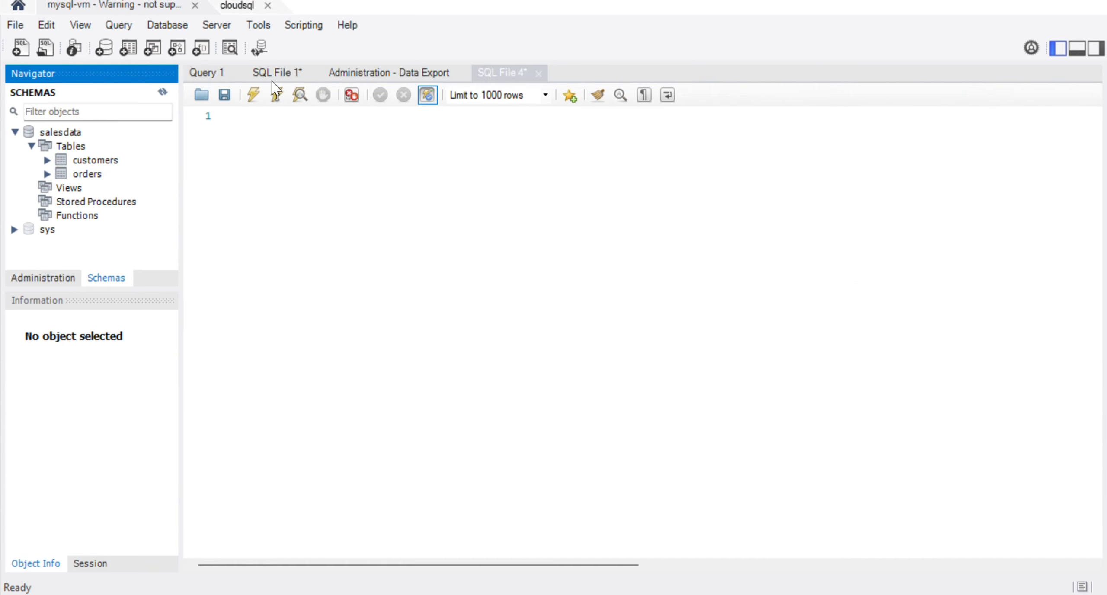
click(319, 131)
key(ctrl+v)
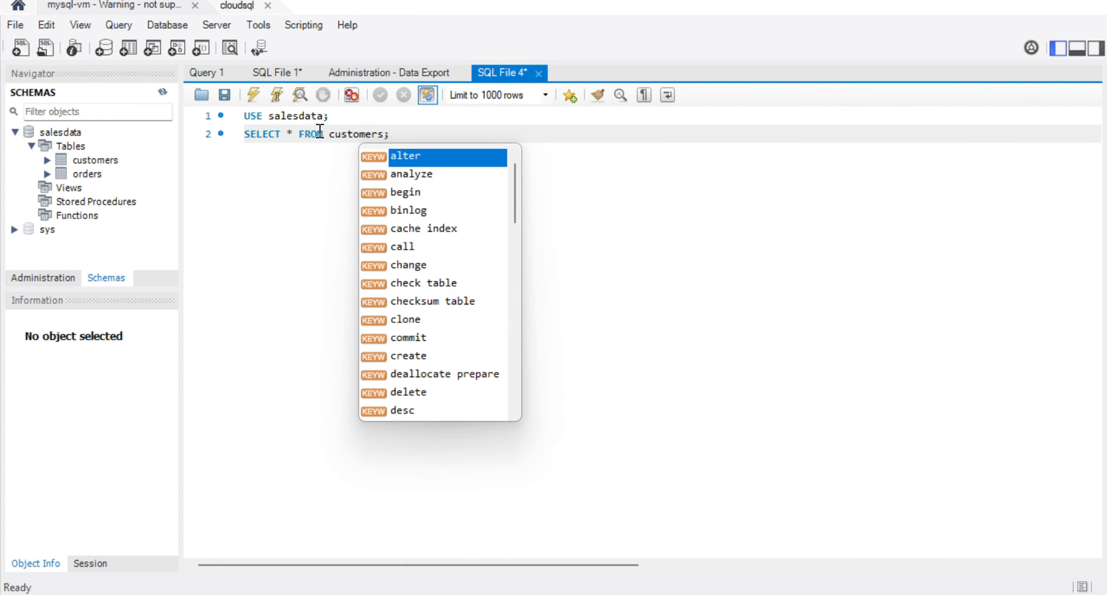
key(Escape)
key(ctrl+a)
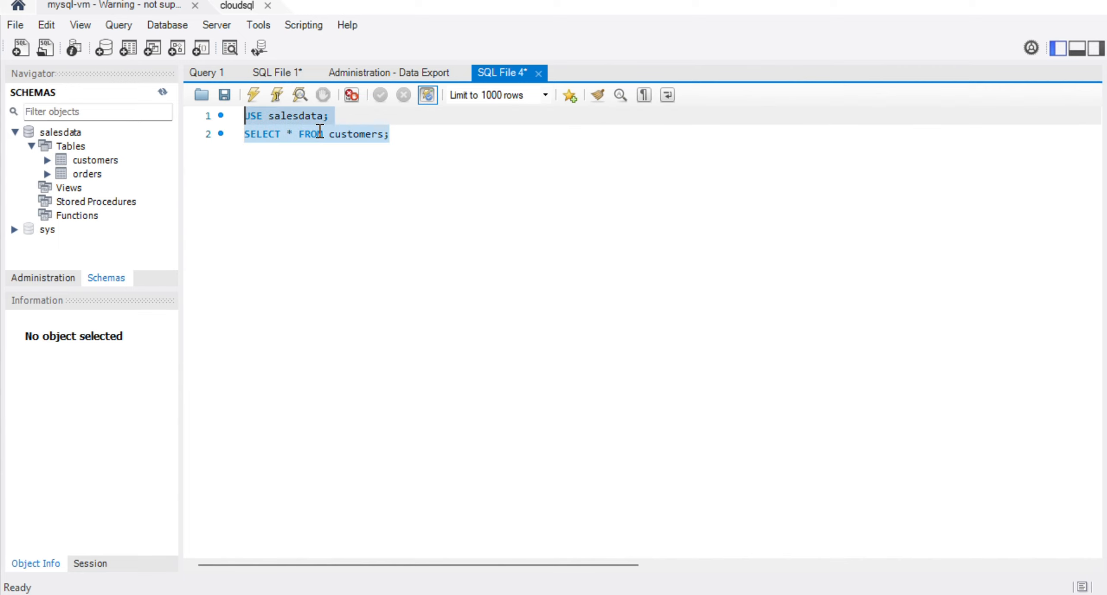
click(255, 95)
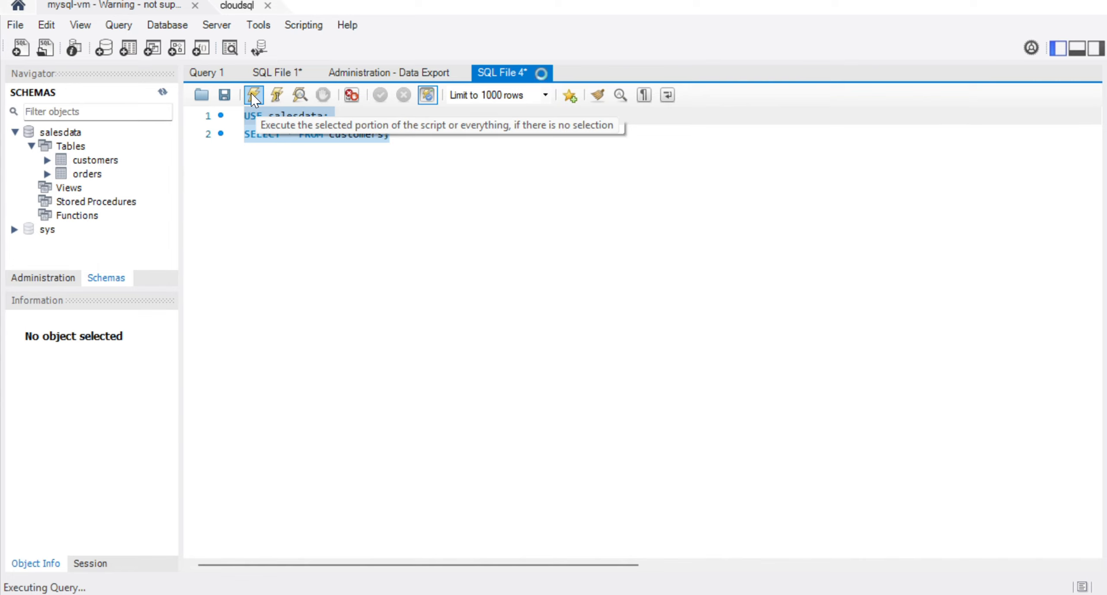
click(274, 158)
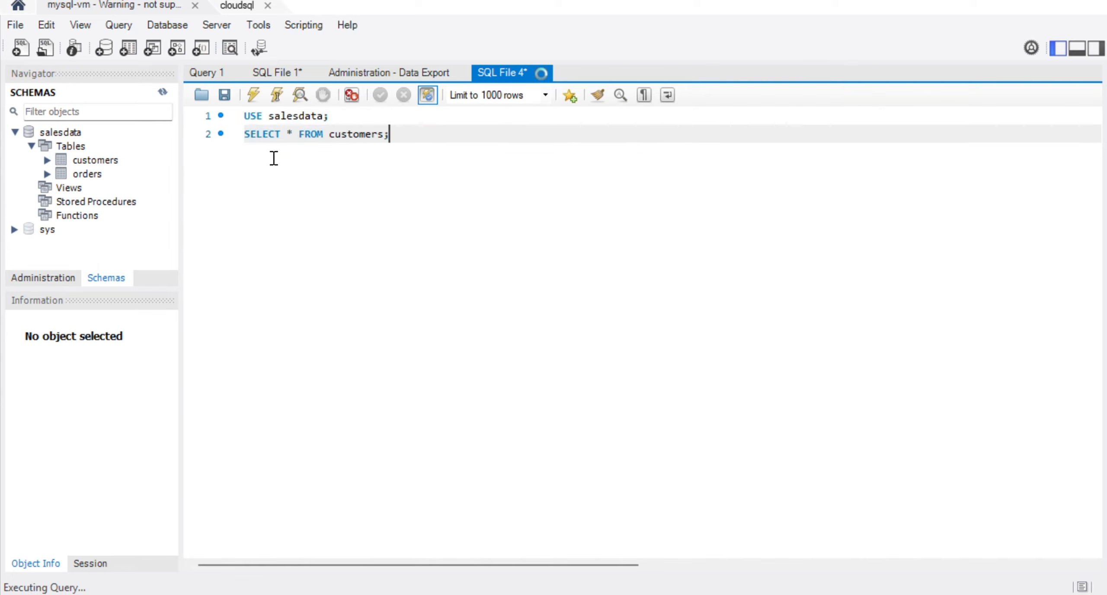
click(346, 118)
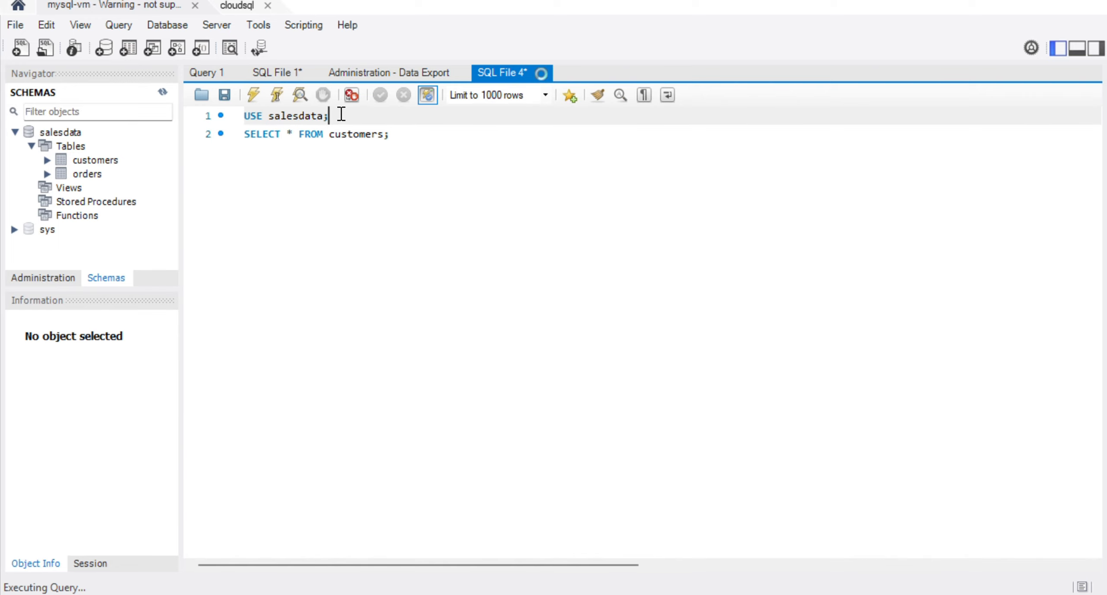
drag(329, 116, 245, 116)
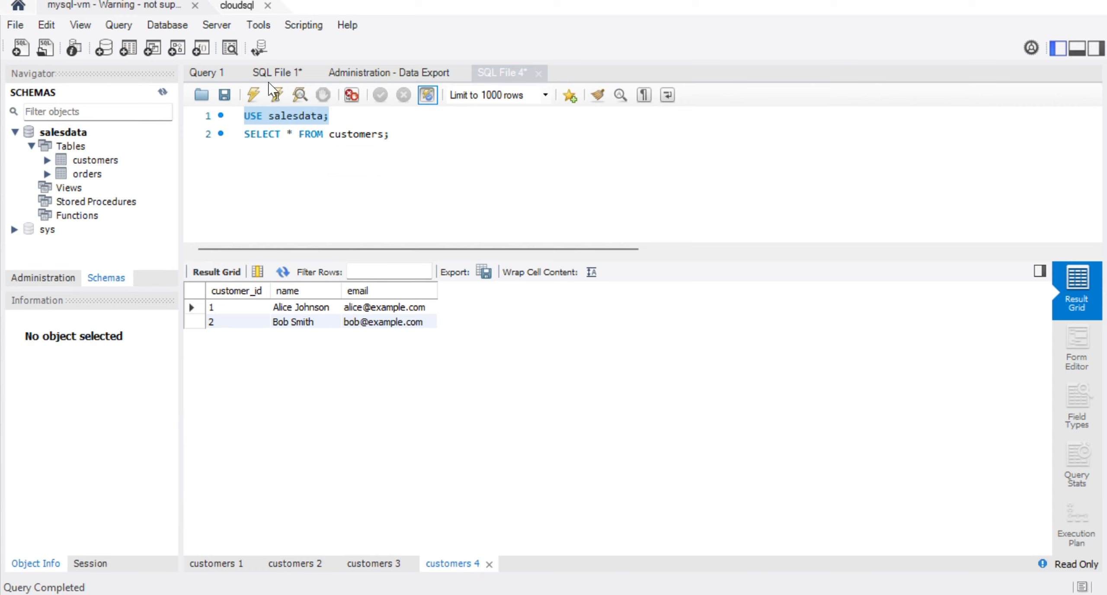
Compare the customers table rows returned in the cloudsql connection with those returned in the mysql-vm connection.
click(238, 11)
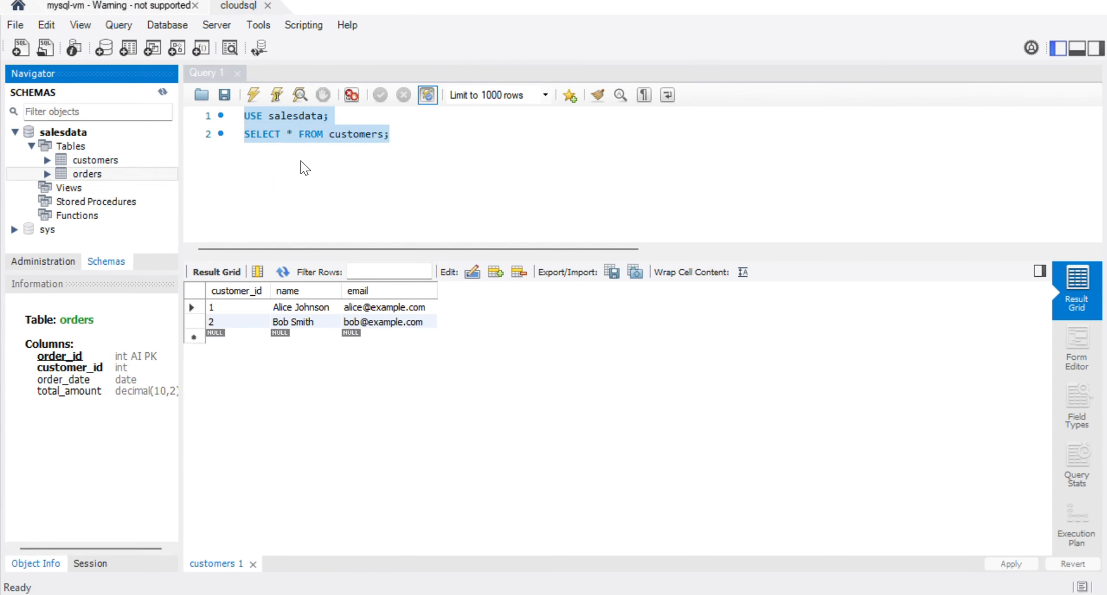
click(145, 12)
Switch to the c.pdf notes in Edge and review the manual method diagram for migrating a GCP VM to Cloud SQL.
key(alt+Tab)
key(alt+Tab)
key(alt+Tab)
key(alt+Tab)
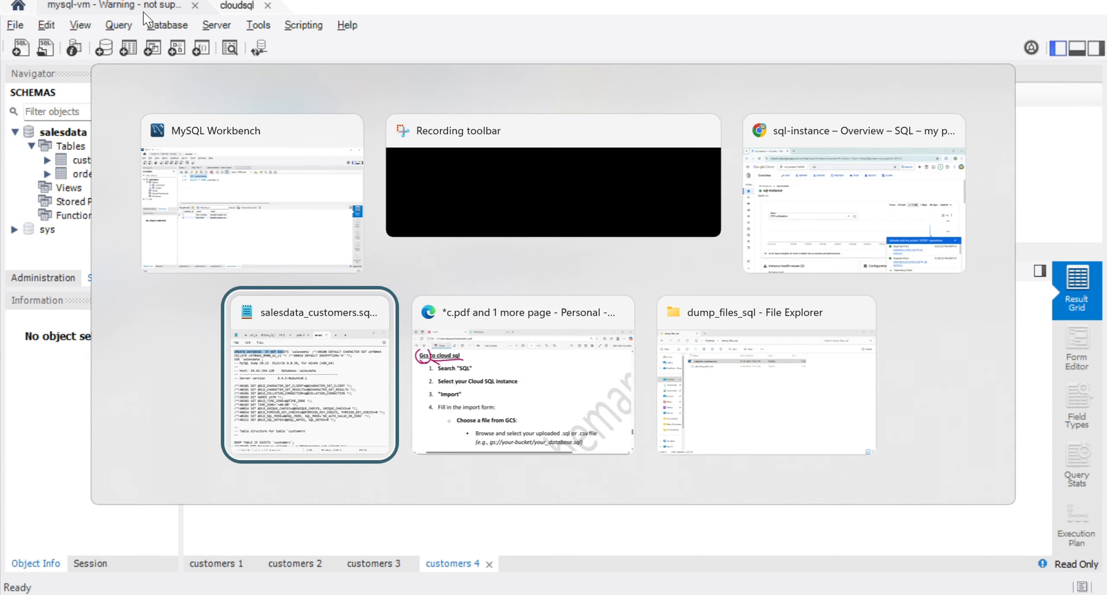
scroll(553, 324, up, 15)
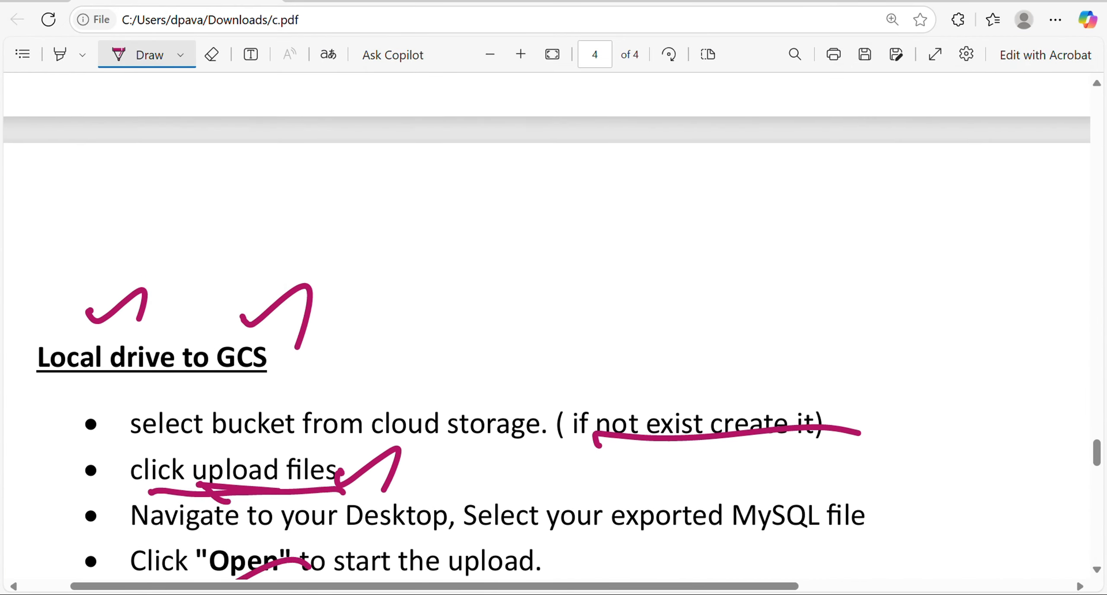
scroll(554, 324, up, 8)
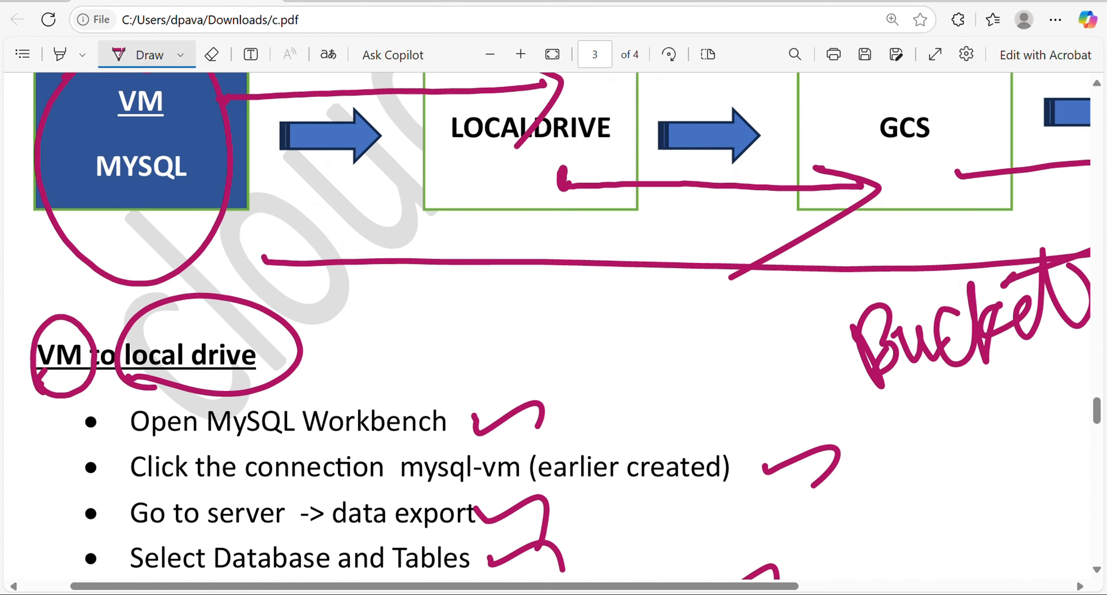
key(ctrl+minus)
key(ctrl+minus)
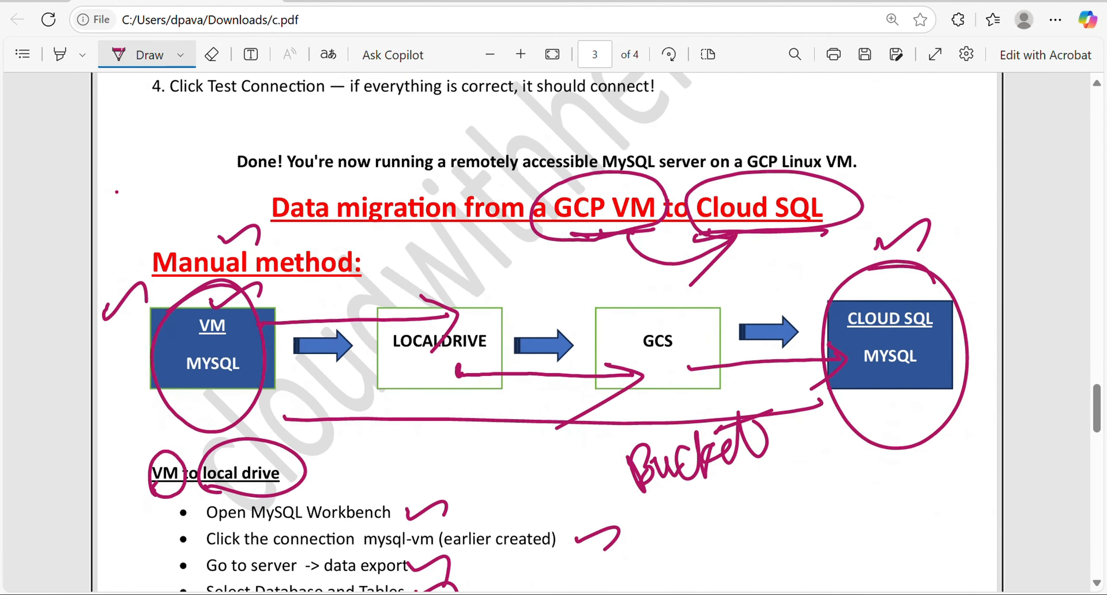